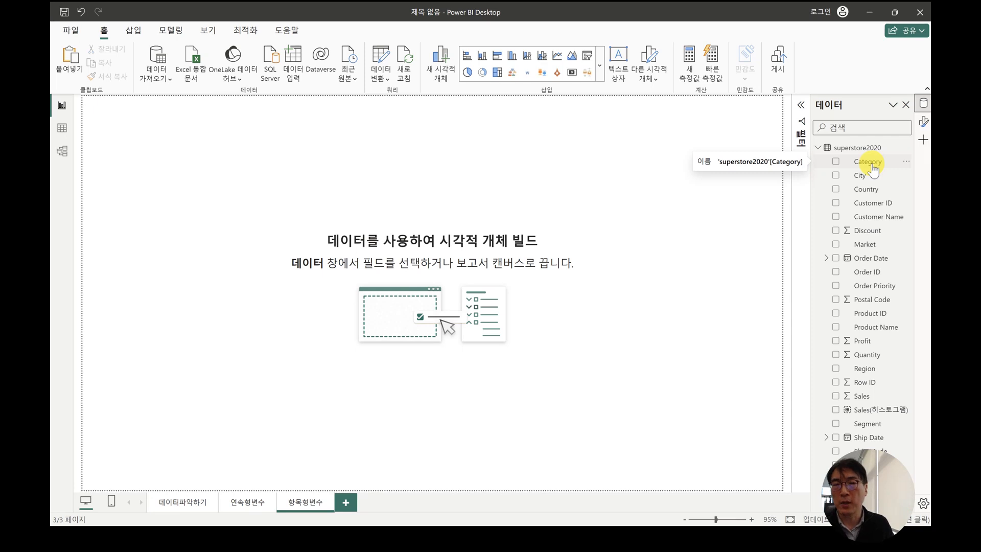
Step: Create a stacked bar chart with Category on the Y axis and Row ID on the X axis
{"action": "left_click_drag", "start_coordinate": [874, 166], "coordinate": [347, 189]}
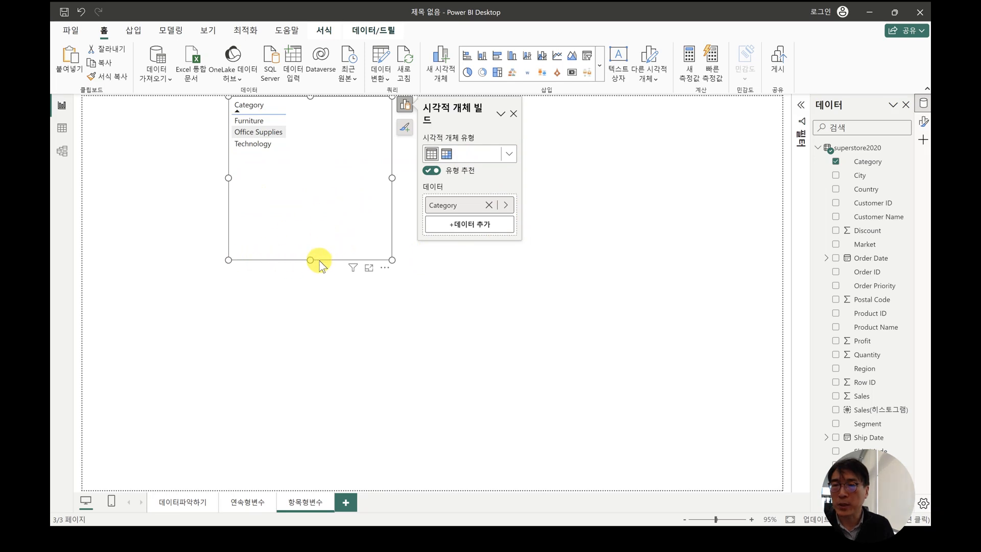
{"action": "left_click", "coordinate": [468, 56]}
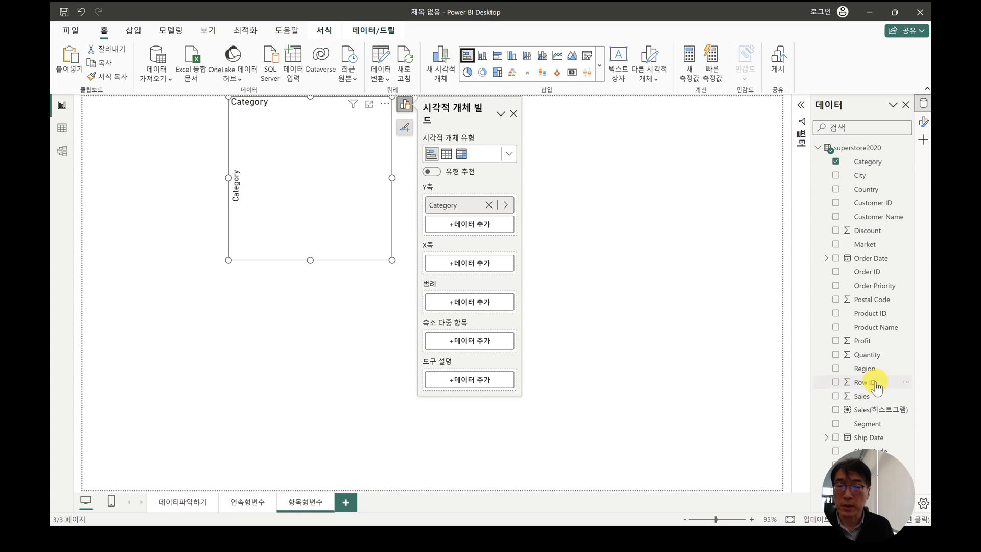
{"action": "mouse_move", "coordinate": [875, 384]}
{"action": "left_mouse_down"}
{"action": "mouse_move", "coordinate": [861, 337]}
{"action": "mouse_move", "coordinate": [744, 245]}
{"action": "mouse_move", "coordinate": [521, 207]}
{"action": "mouse_move", "coordinate": [471, 253]}
{"action": "mouse_move", "coordinate": [469, 263]}
{"action": "mouse_move", "coordinate": [498, 268]}
{"action": "left_mouse_up"}
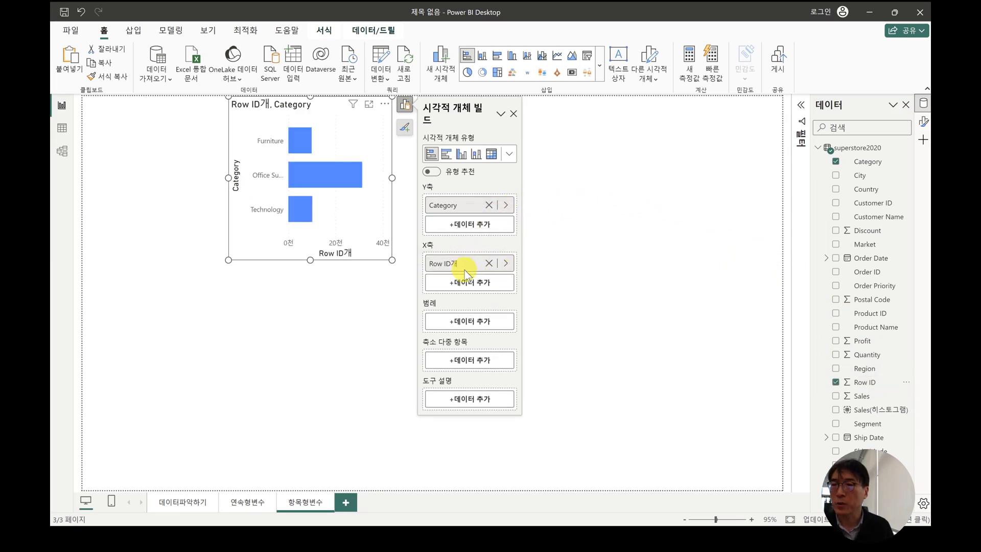
Step: Make the Row ID by Category chart wider and shorter, and shift it slightly down the page
{"action": "left_click_drag", "start_coordinate": [225, 179], "coordinate": [124, 178]}
{"action": "left_click_drag", "start_coordinate": [260, 260], "coordinate": [264, 206]}
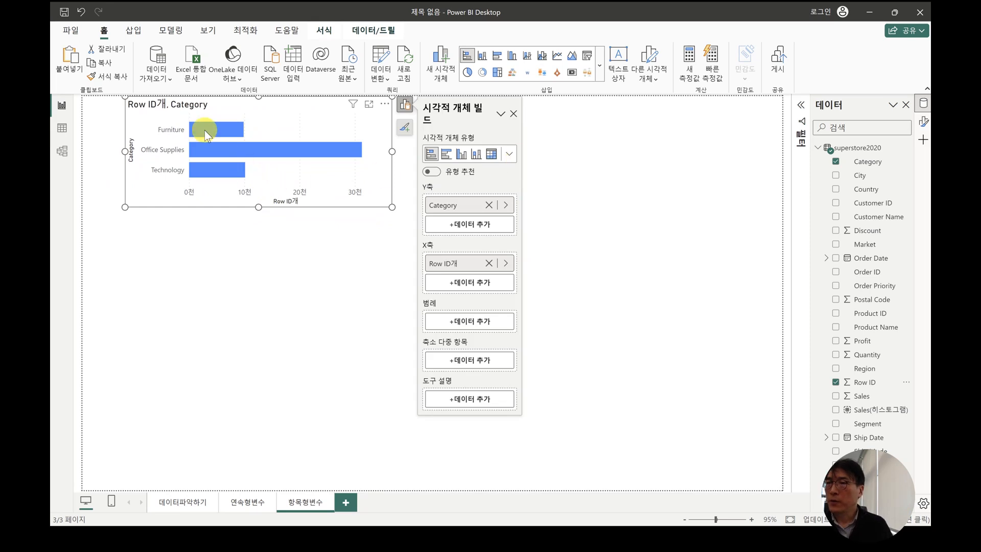
{"action": "mouse_move", "coordinate": [216, 152]}
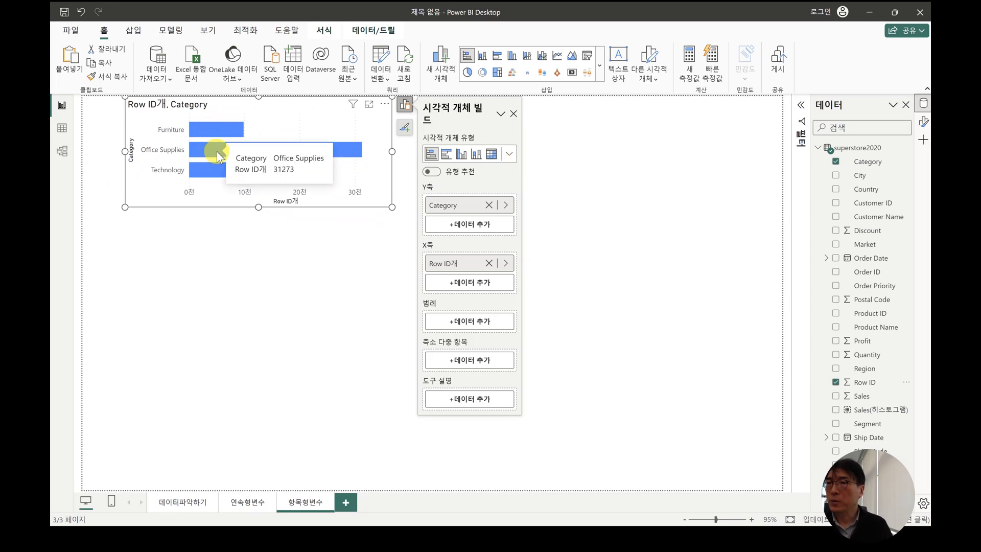
{"action": "mouse_move", "coordinate": [219, 176]}
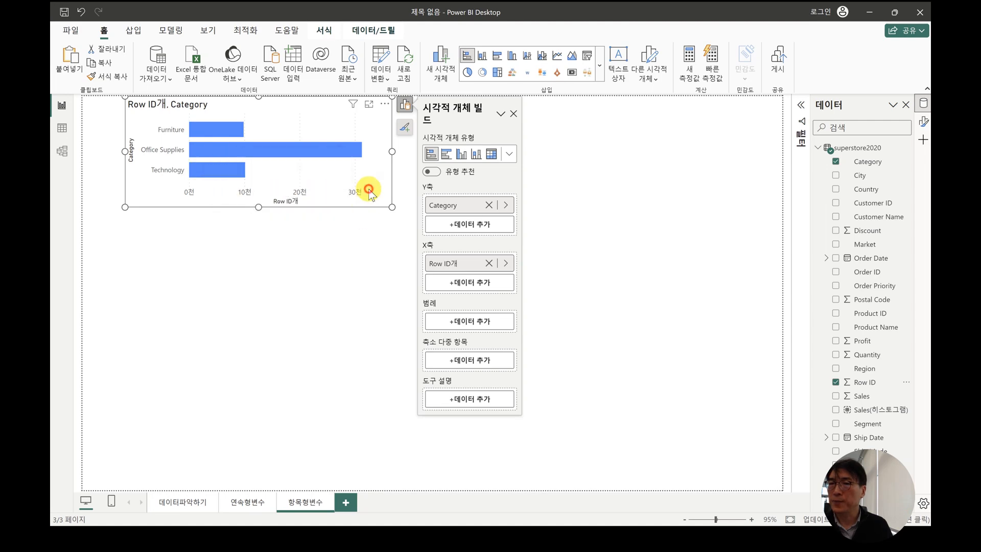
{"action": "left_click_drag", "start_coordinate": [368, 189], "coordinate": [369, 198]}
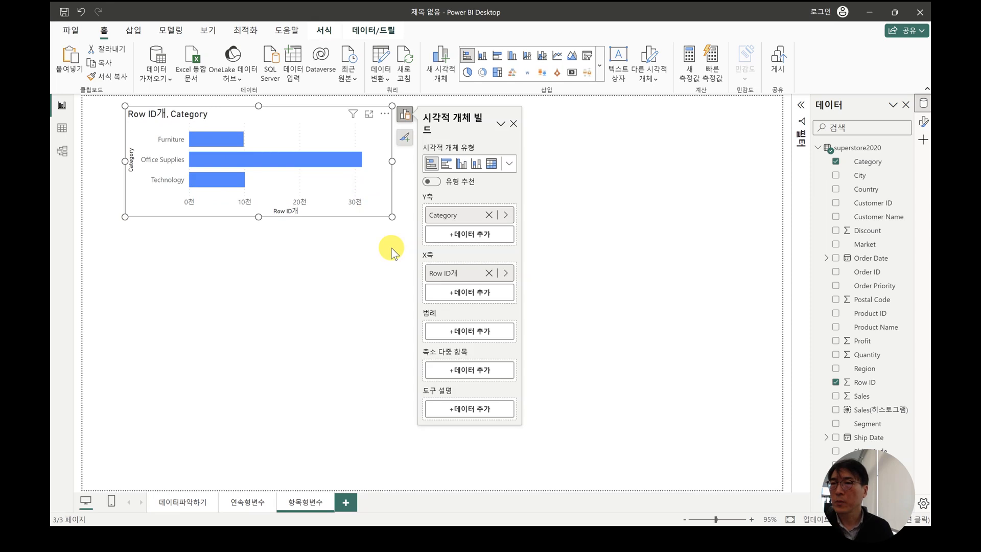
Step: Duplicate the Row ID by Category chart and place the copy directly below the original
{"action": "left_click", "coordinate": [375, 191]}
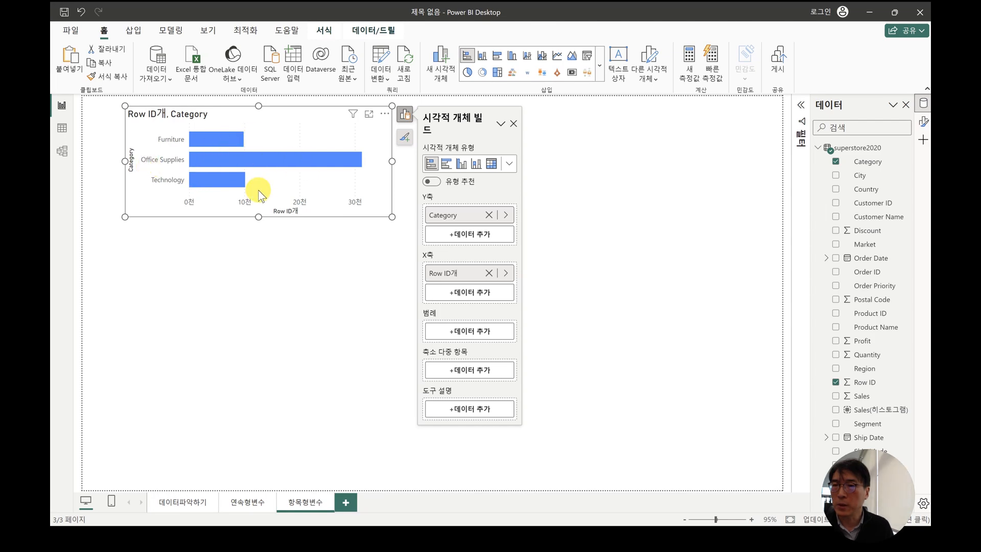
{"action": "left_click", "coordinate": [375, 170]}
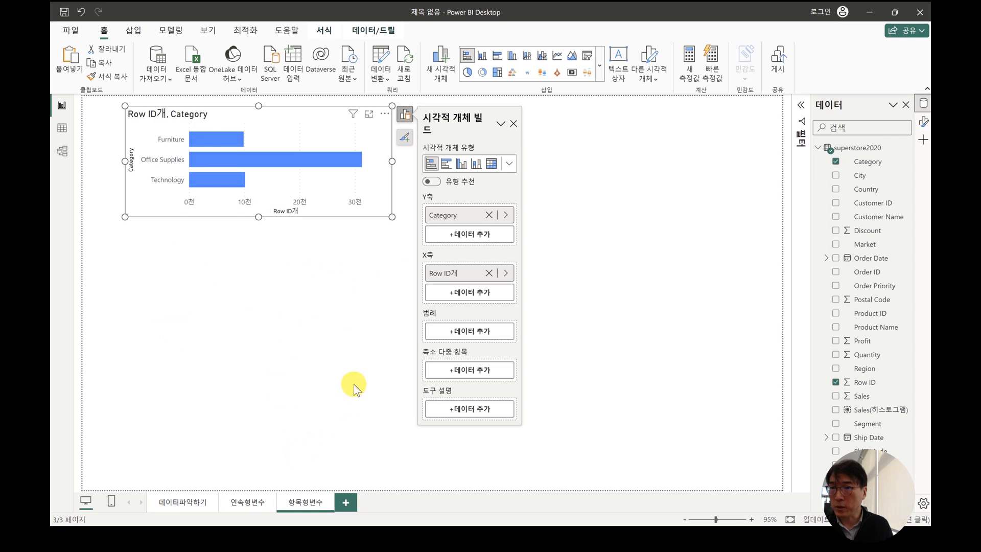
{"action": "key", "text": "ctrl+v"}
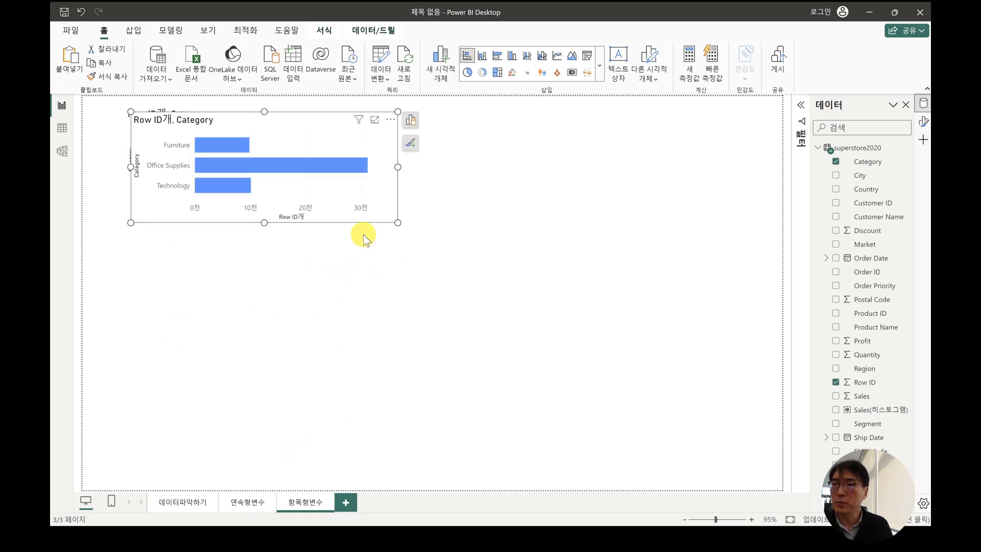
{"action": "left_click_drag", "start_coordinate": [392, 123], "coordinate": [384, 236]}
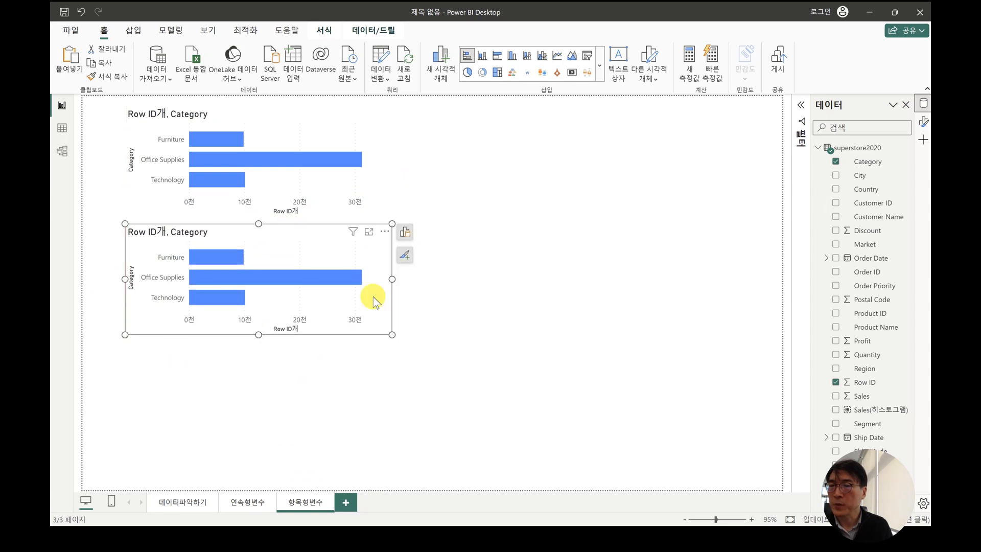
Step: Replace Row ID with Sales on the X axis of the copied chart
{"action": "left_click", "coordinate": [404, 233]}
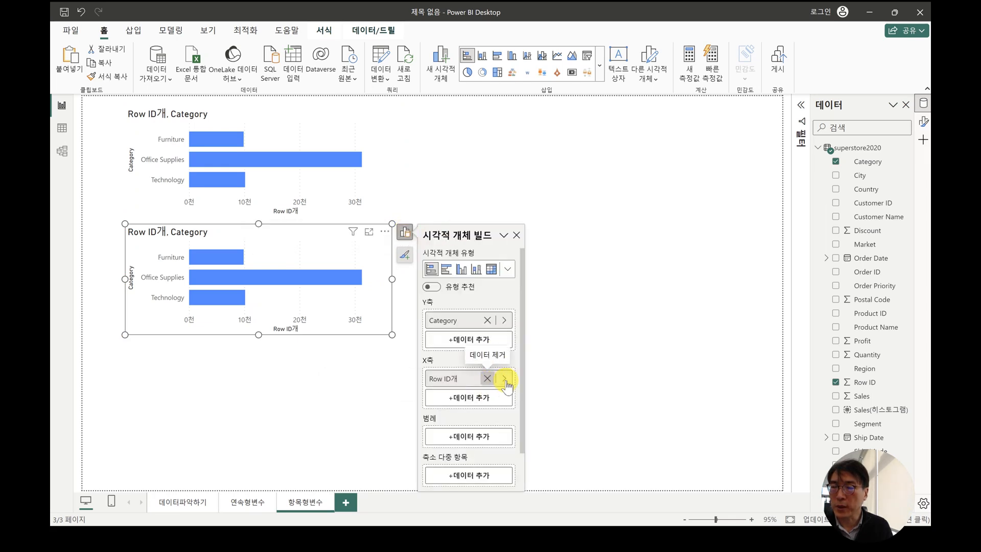
{"action": "left_click", "coordinate": [488, 379]}
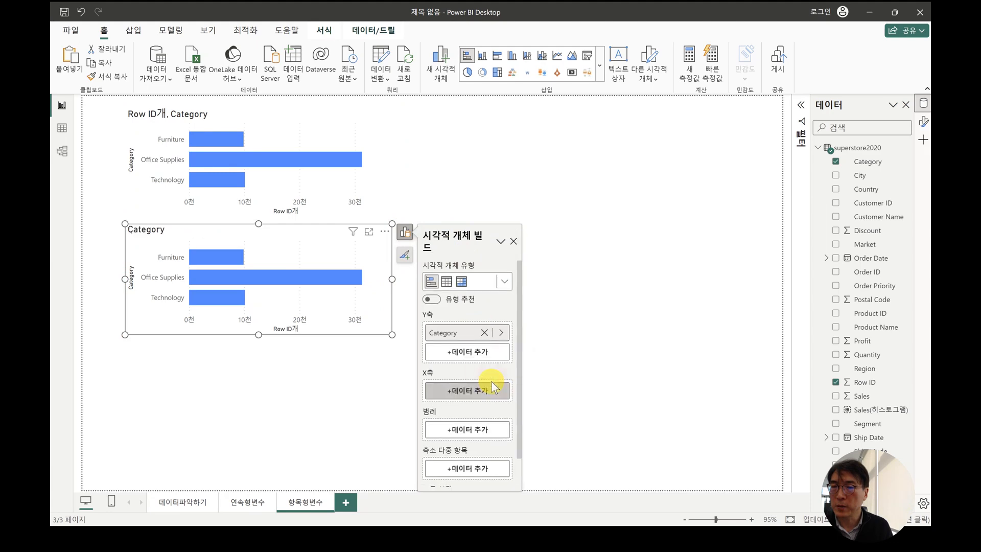
{"action": "left_click", "coordinate": [493, 387]}
{"action": "scroll", "coordinate": [569, 331], "scroll_direction": "down", "scroll_amount": 2}
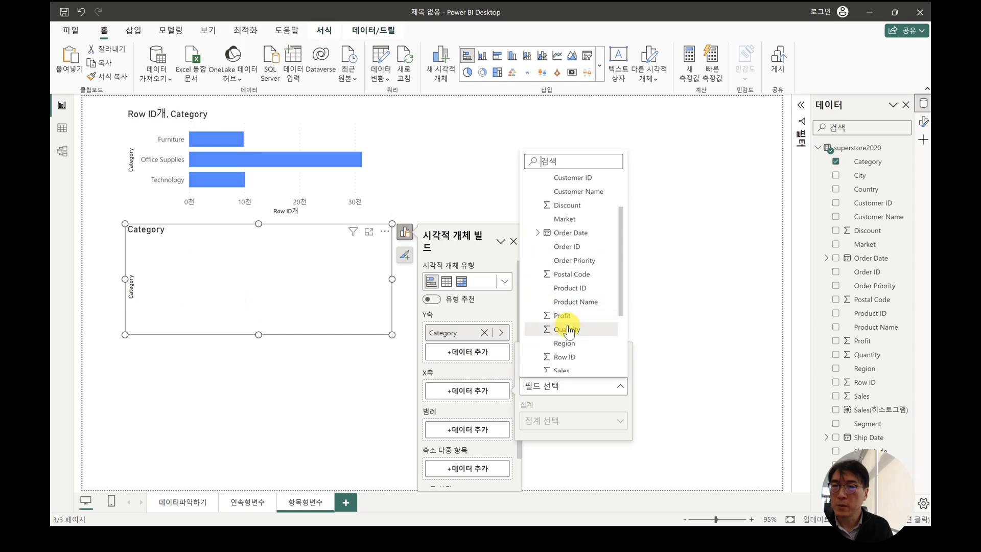
{"action": "scroll", "coordinate": [568, 331], "scroll_direction": "down", "scroll_amount": 2}
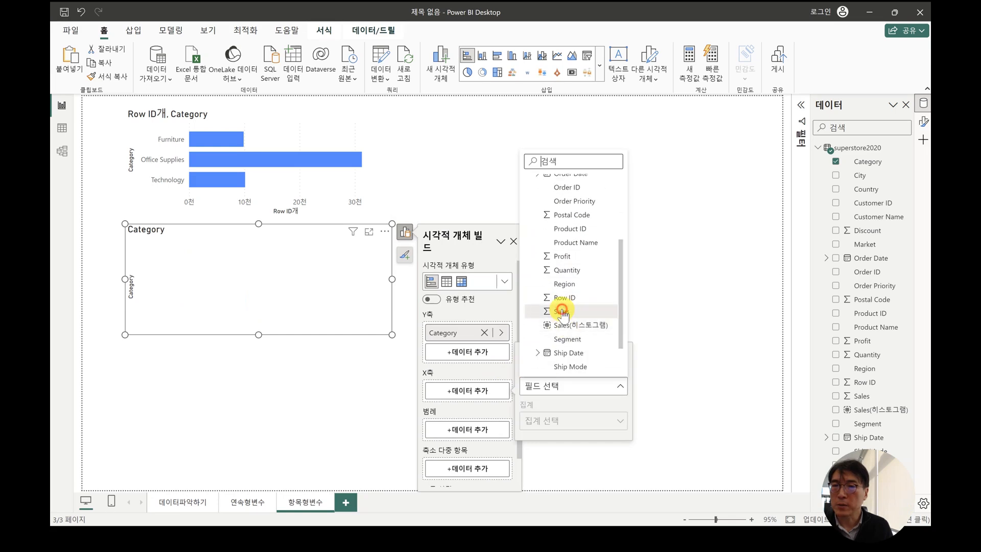
{"action": "left_click", "coordinate": [562, 317]}
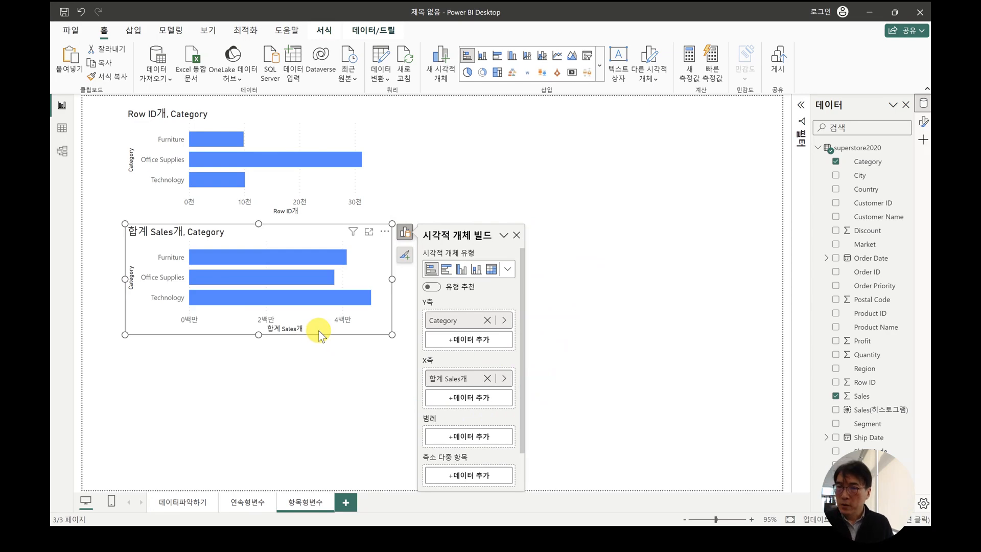
Step: Duplicate the Sales by Category chart and place the copy directly below it
{"action": "mouse_move", "coordinate": [357, 297]}
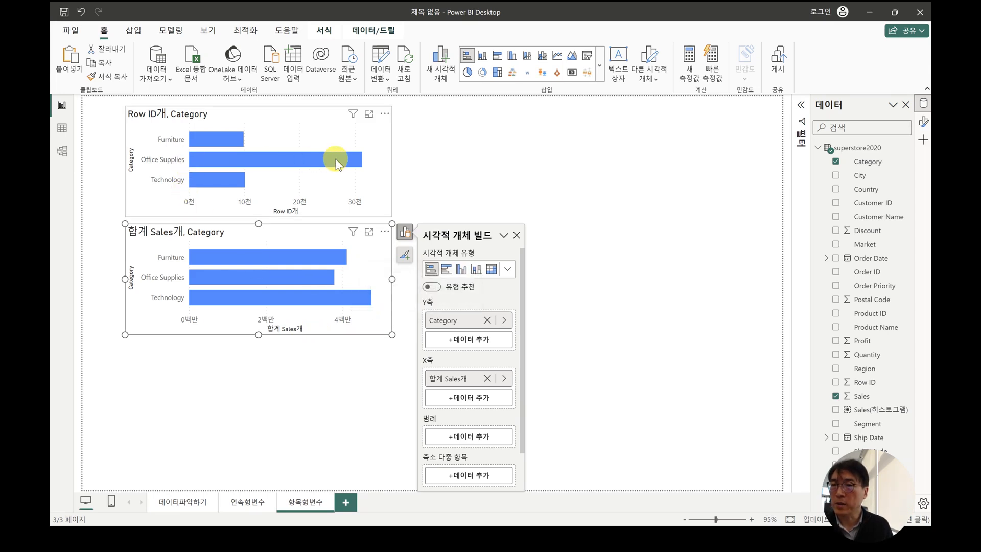
{"action": "mouse_move", "coordinate": [337, 163]}
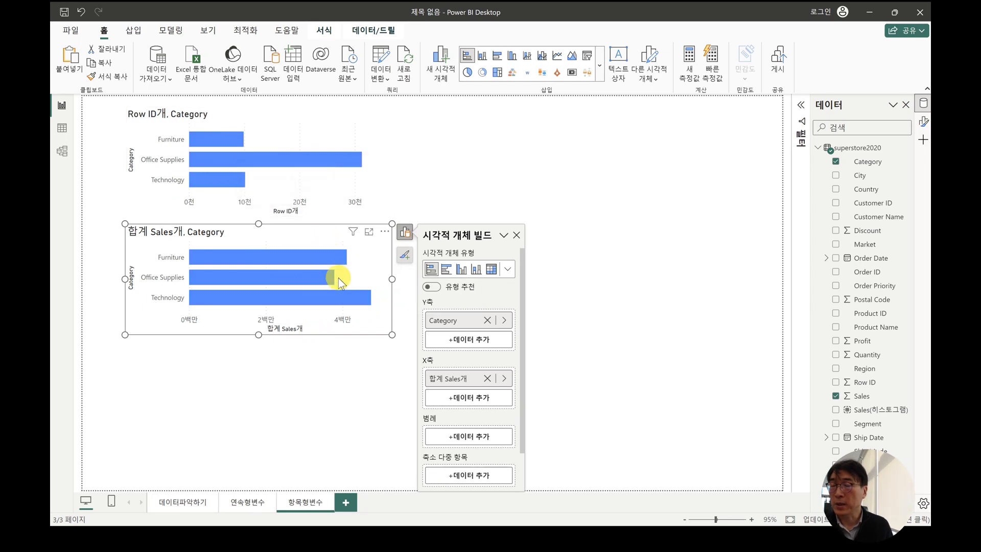
{"action": "left_click", "coordinate": [382, 320]}
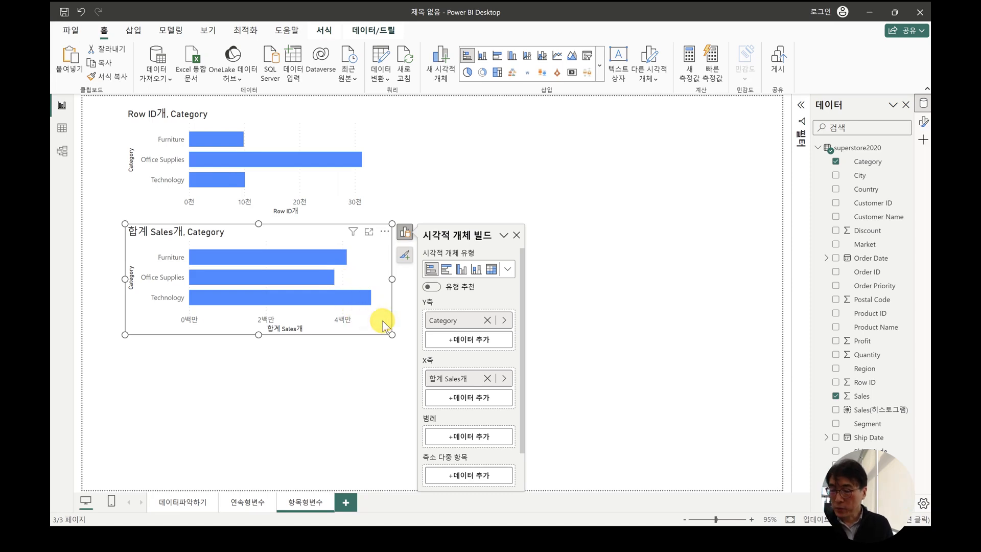
{"action": "key", "text": "ctrl+v"}
{"action": "left_click_drag", "start_coordinate": [388, 236], "coordinate": [384, 354]}
Step: Replace Sales with Profit on the X axis of the lowest chart
{"action": "left_click", "coordinate": [405, 355]}
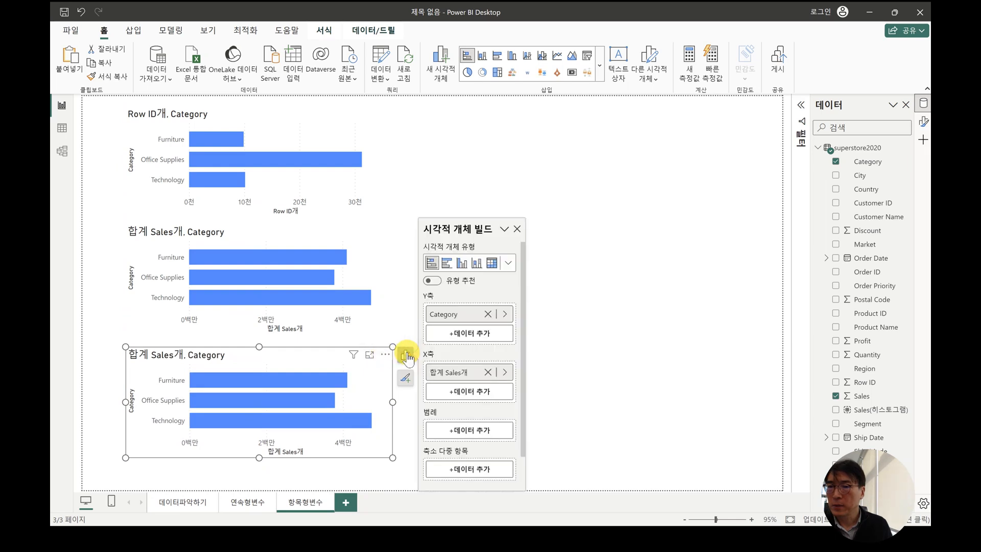
{"action": "left_click", "coordinate": [488, 372]}
{"action": "left_click", "coordinate": [496, 388]}
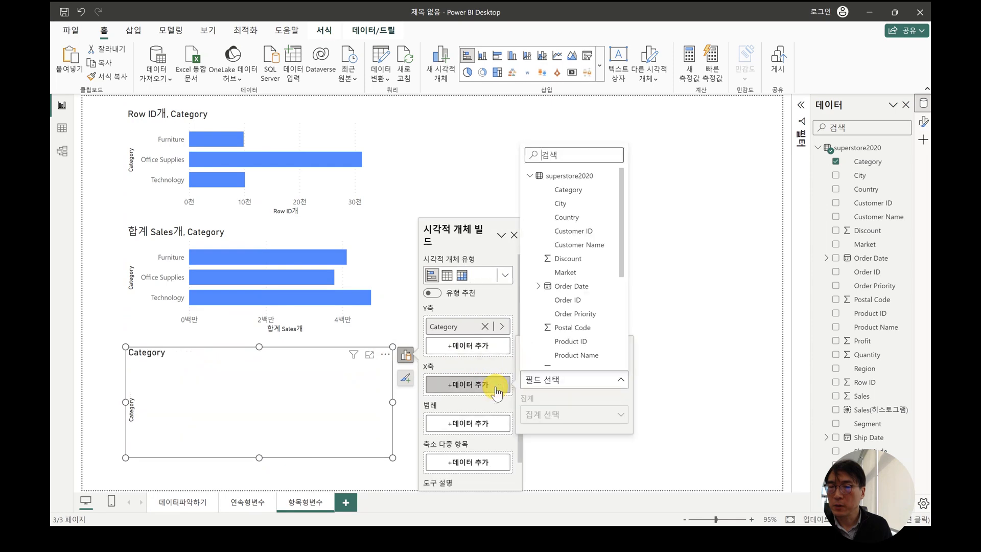
{"action": "scroll", "coordinate": [572, 345], "scroll_direction": "down", "scroll_amount": 1}
{"action": "left_click", "coordinate": [575, 342]}
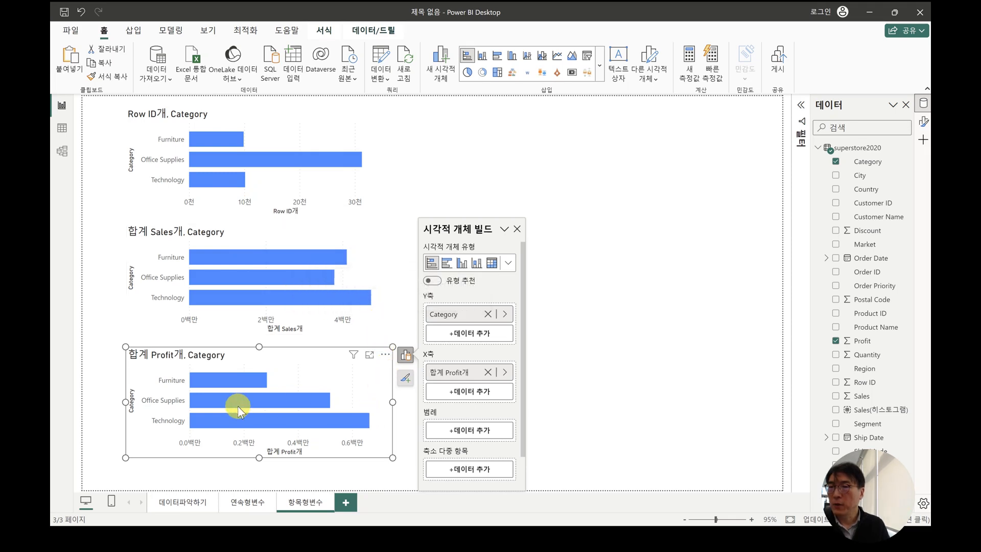
Step: Distribute the three stacked bar charts evenly in the vertical direction and align them along their left edges
{"action": "mouse_move", "coordinate": [253, 404]}
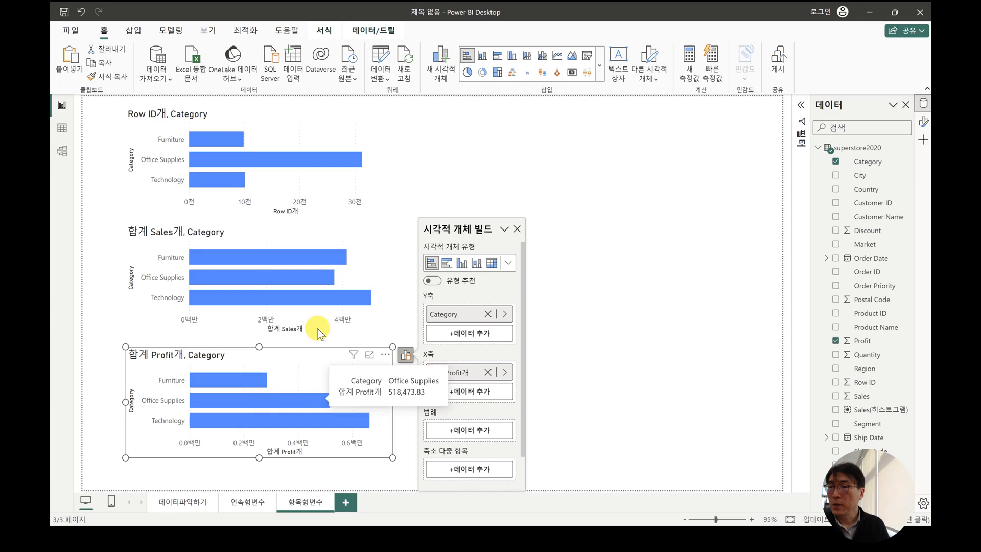
{"action": "mouse_move", "coordinate": [284, 255]}
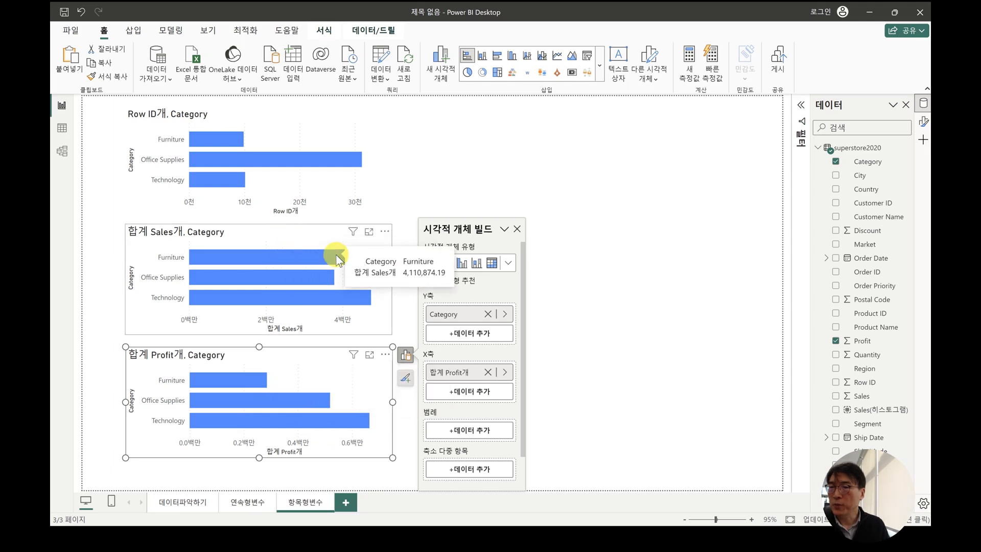
{"action": "mouse_move", "coordinate": [265, 383]}
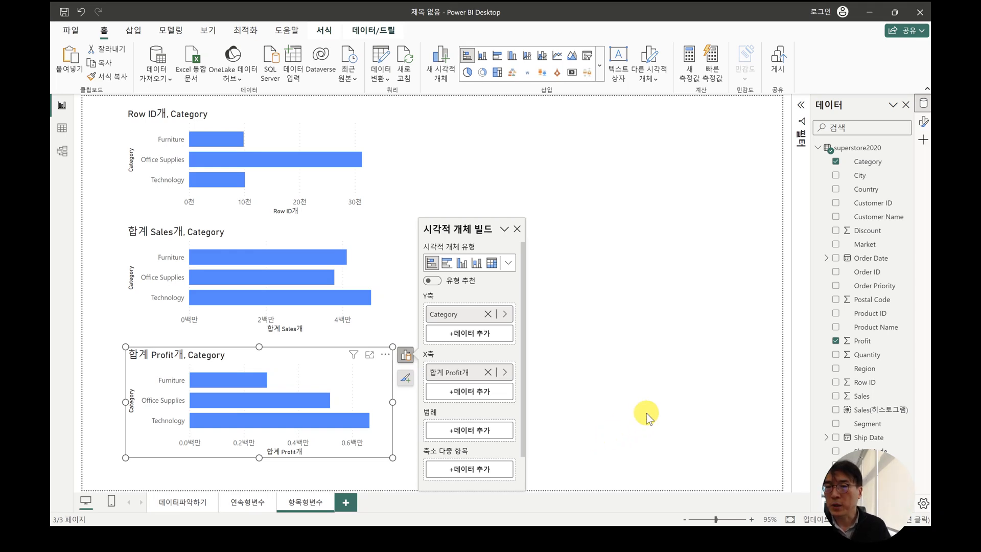
{"action": "left_click", "coordinate": [578, 419]}
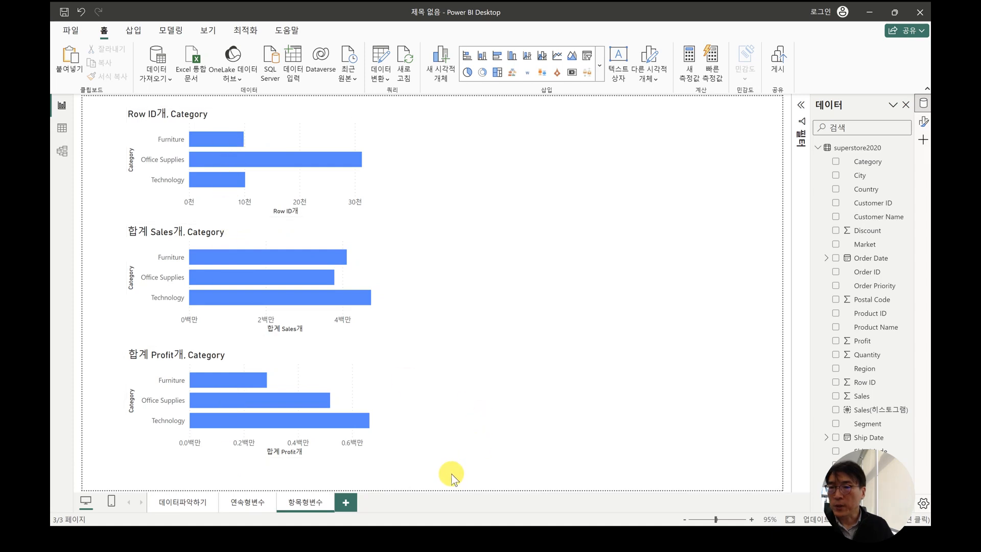
{"action": "left_click_drag", "start_coordinate": [425, 479], "coordinate": [85, 76]}
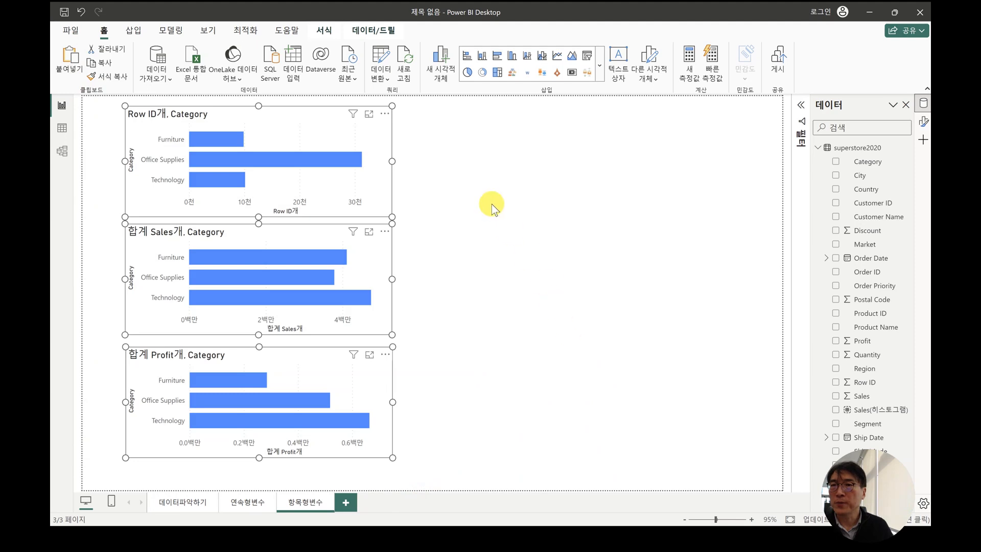
{"action": "left_click", "coordinate": [325, 32]}
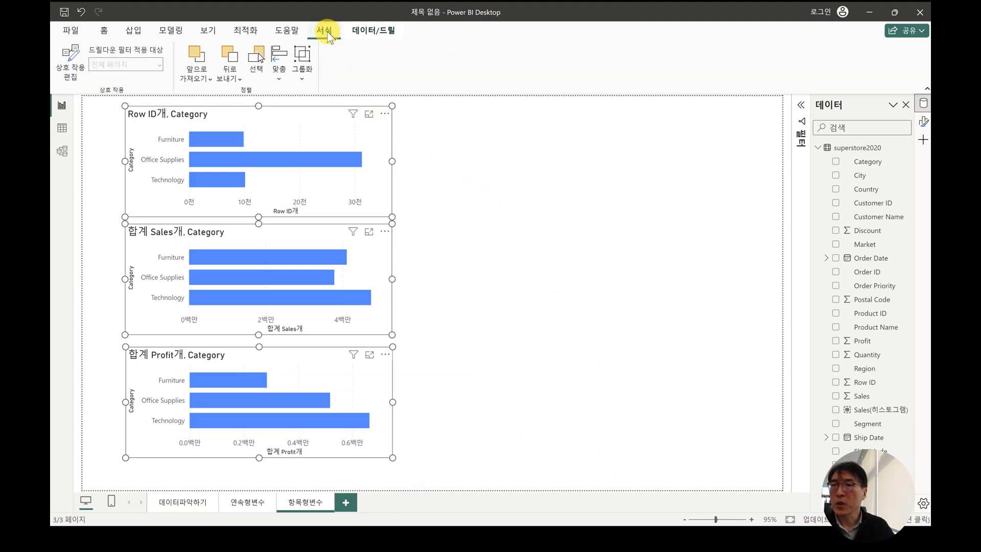
{"action": "left_click", "coordinate": [280, 81]}
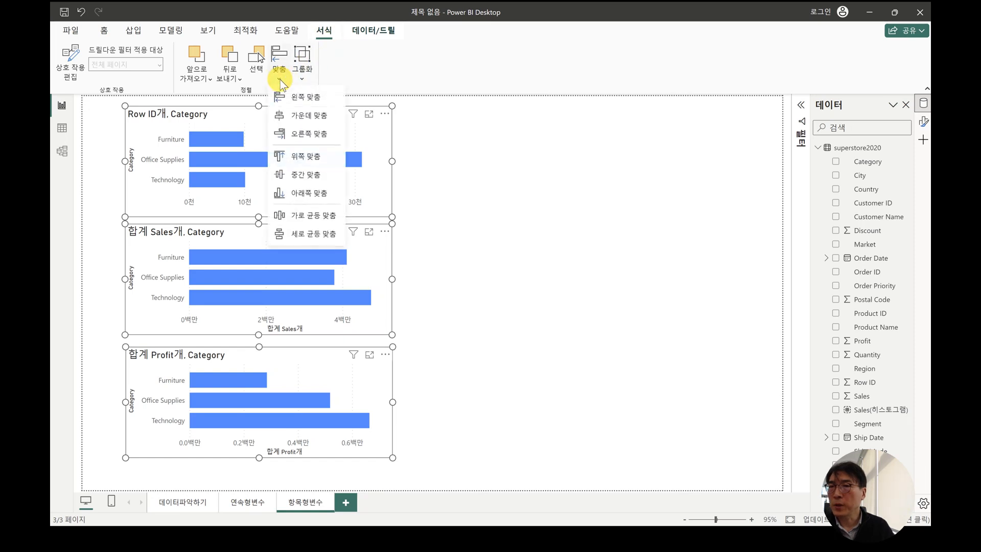
{"action": "left_click", "coordinate": [290, 234]}
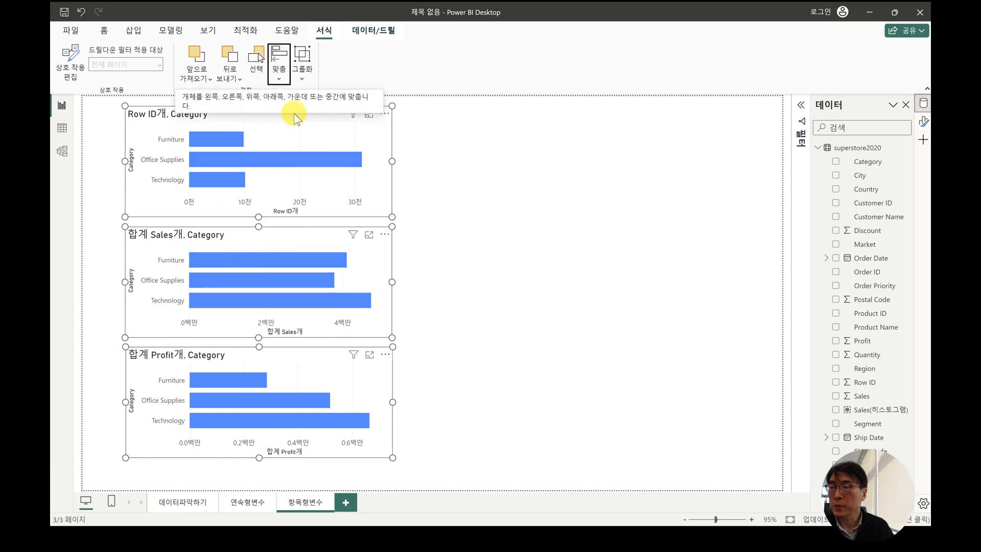
{"action": "left_click", "coordinate": [284, 79]}
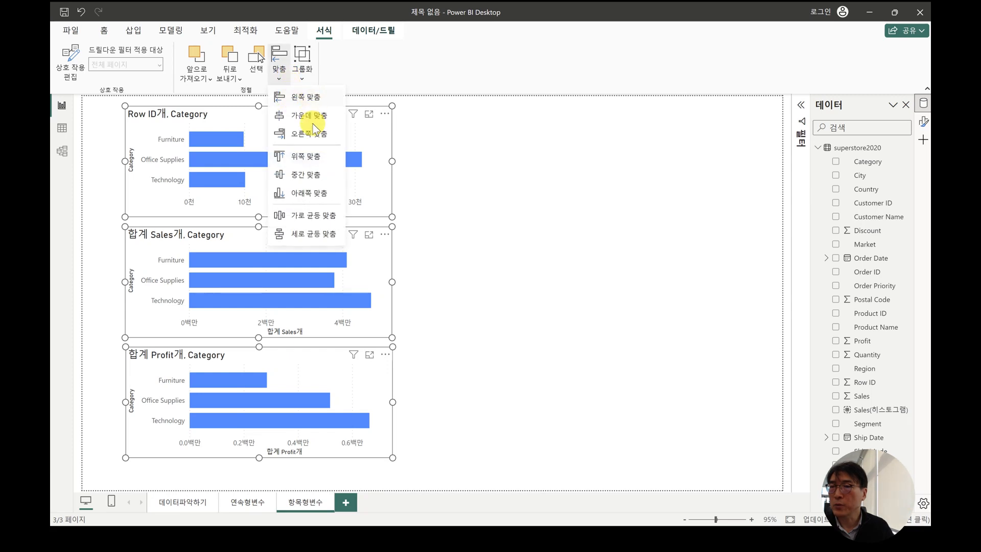
{"action": "left_click", "coordinate": [306, 96]}
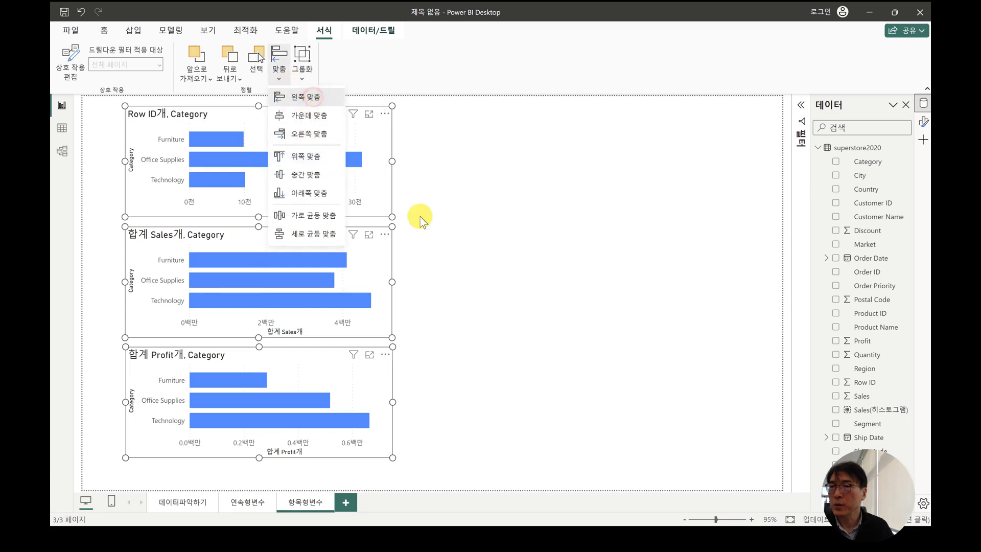
{"action": "left_click", "coordinate": [463, 332]}
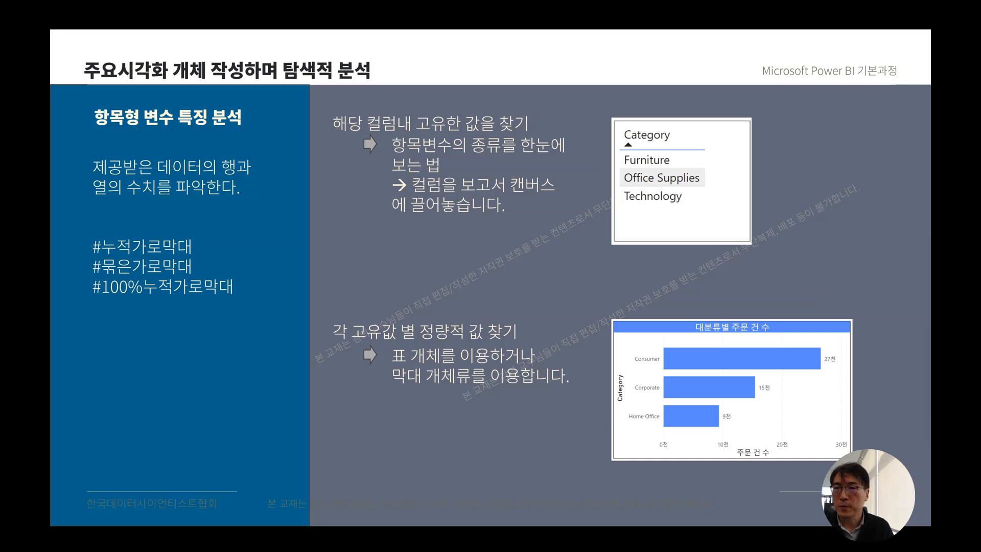
Step: Advance the slides to the location variable analysis page, and switch back to the report in Power BI Desktop
{"action": "key", "text": "Right"}
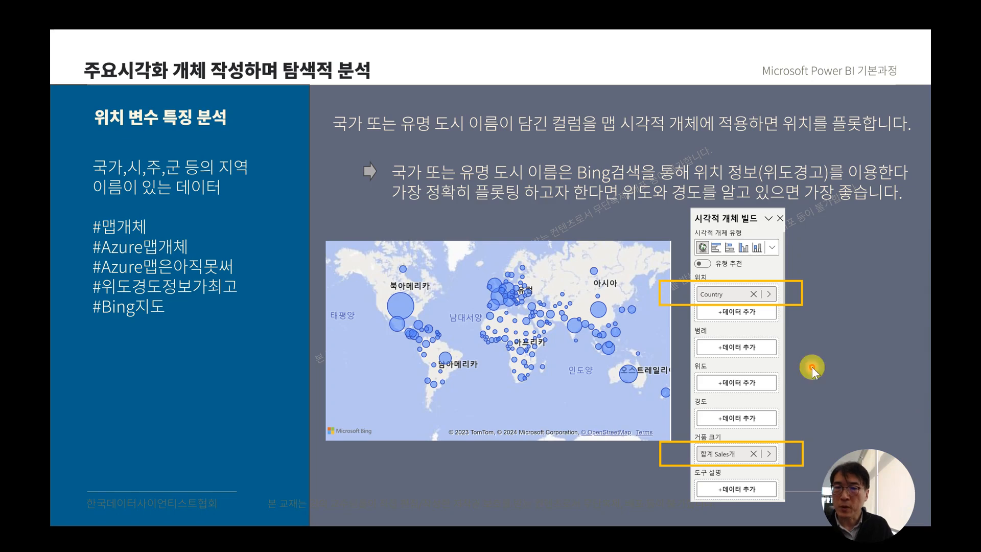
{"action": "key", "text": "alt+Tab"}
{"action": "key", "text": "Tab"}
{"action": "key", "text": "Tab"}
{"action": "key", "text": "Tab"}
{"action": "key", "text": "Tab"}
{"action": "key", "text": "Tab"}
{"action": "key", "text": "Tab"}
{"action": "key", "text": "Tab"}
{"action": "key", "text": "Tab"}
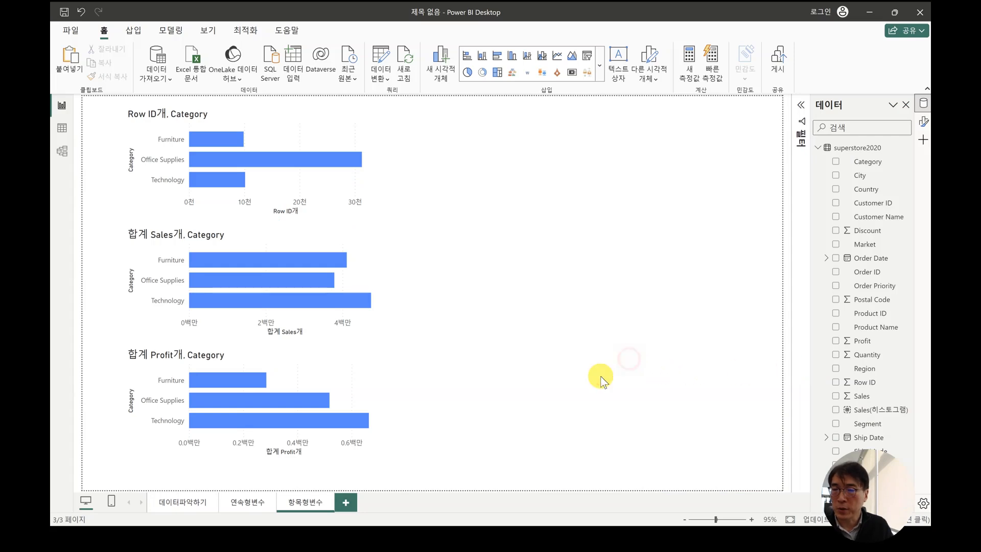
Step: Add a new report page and name it 위치
{"action": "left_click", "coordinate": [350, 505]}
{"action": "double_click", "coordinate": [352, 504]}
{"action": "type", "text": "지"}
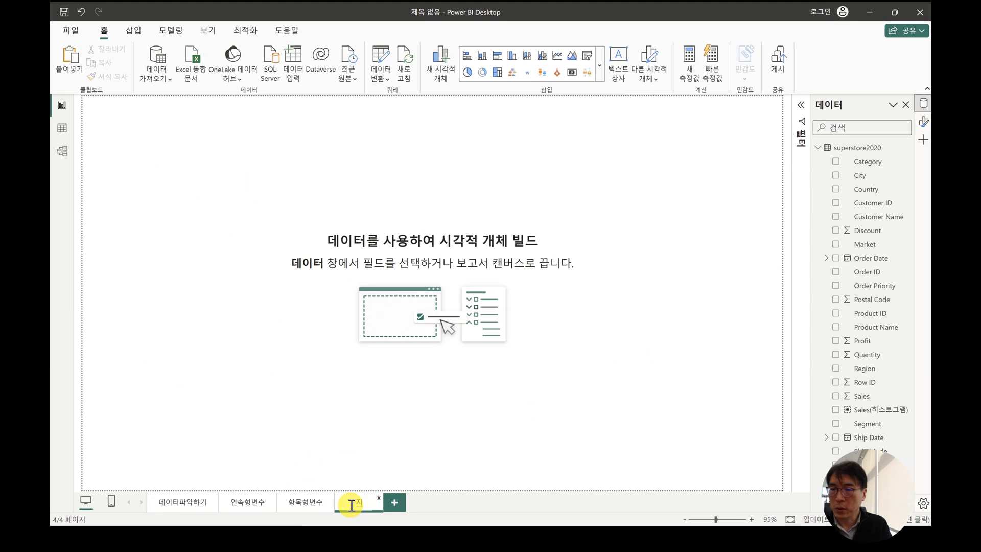
{"action": "type", "text": "도"}
{"action": "key", "text": "BackSpace"}
{"action": "key", "text": "BackSpace"}
{"action": "type", "text": "위치"}
{"action": "key", "text": "Return"}
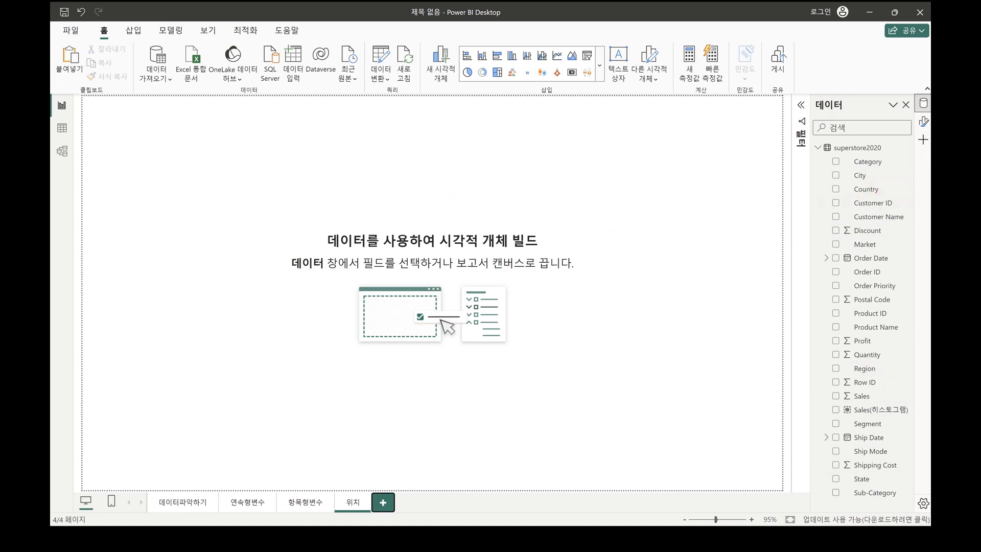
Step: Place the Country field on the blank page as an enlarged visual and convert it to a Map
{"action": "left_click_drag", "start_coordinate": [871, 190], "coordinate": [624, 336]}
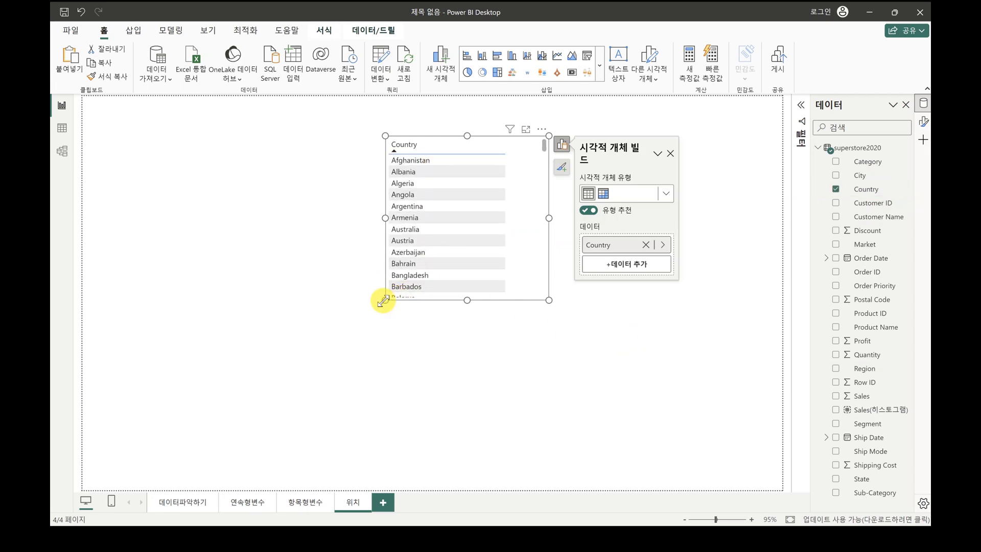
{"action": "left_click_drag", "start_coordinate": [385, 300], "coordinate": [220, 392]}
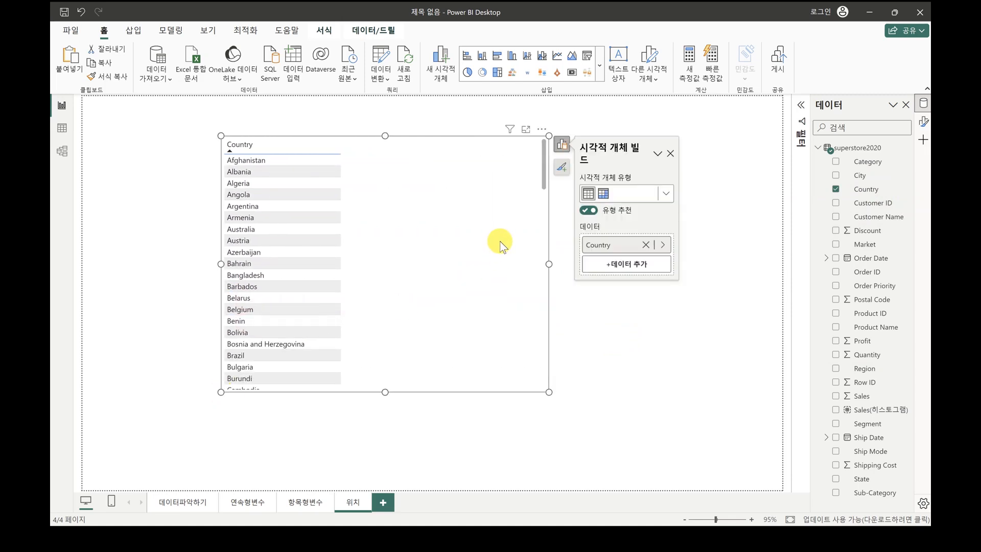
{"action": "left_click", "coordinate": [599, 65]}
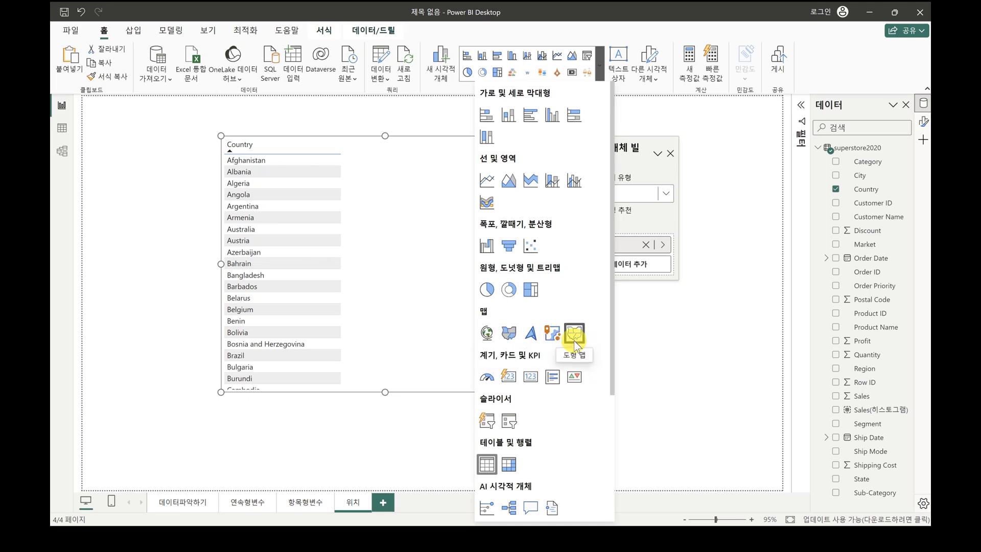
{"action": "left_click", "coordinate": [488, 335]}
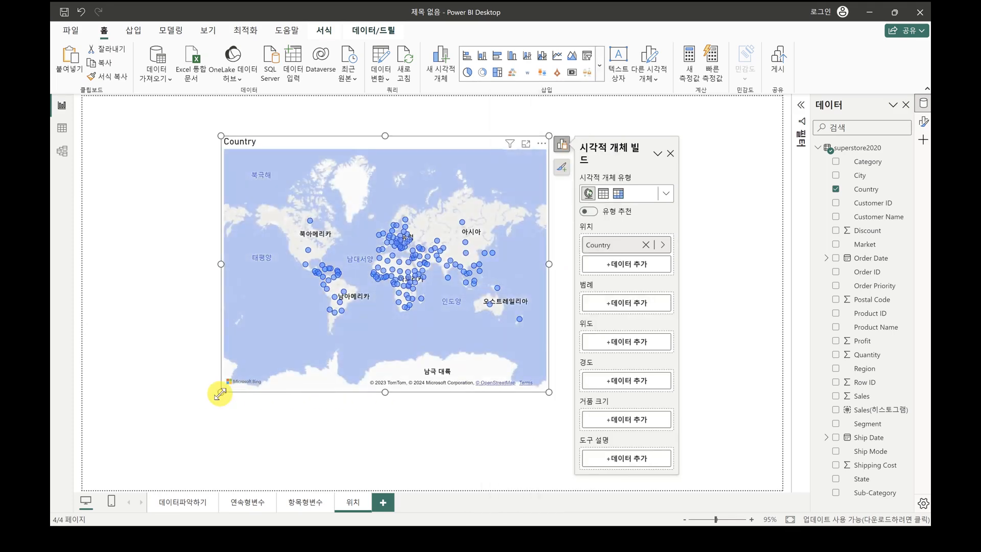
Step: Widen the Country map to the page's left edge and shift the whole visual slightly to the right
{"action": "left_click_drag", "start_coordinate": [220, 392], "coordinate": [35, 392]}
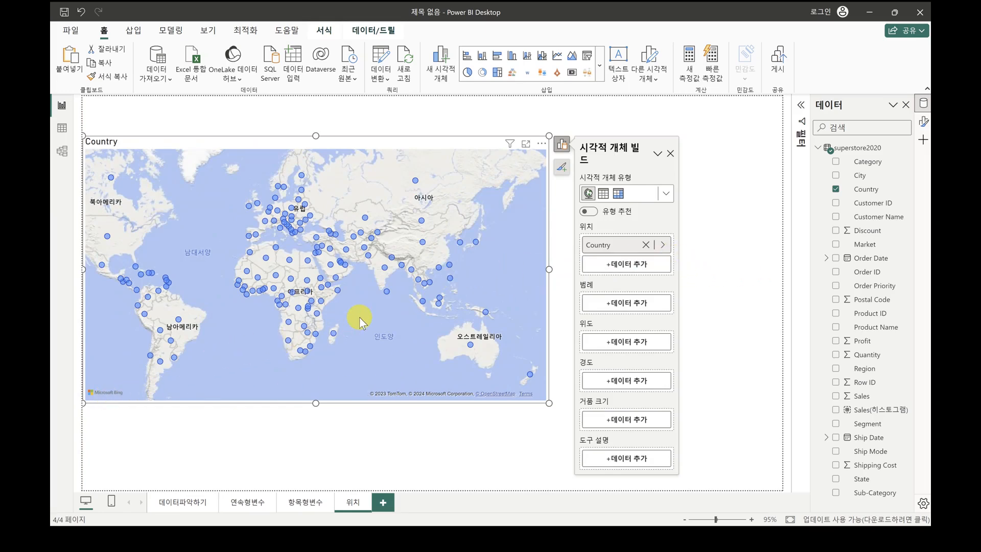
{"action": "mouse_move", "coordinate": [461, 241]}
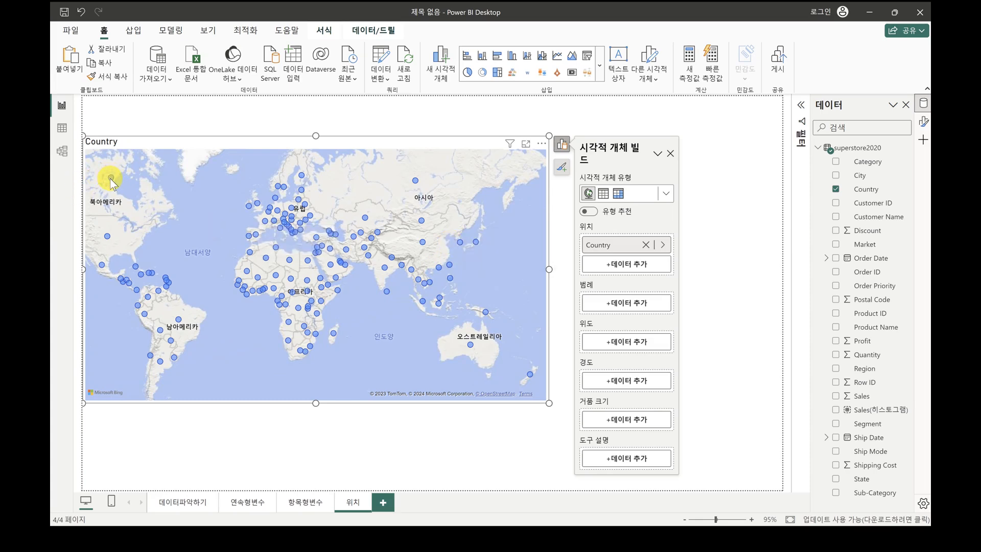
{"action": "mouse_move", "coordinate": [111, 182]}
{"action": "left_click_drag", "start_coordinate": [460, 143], "coordinate": [499, 141]}
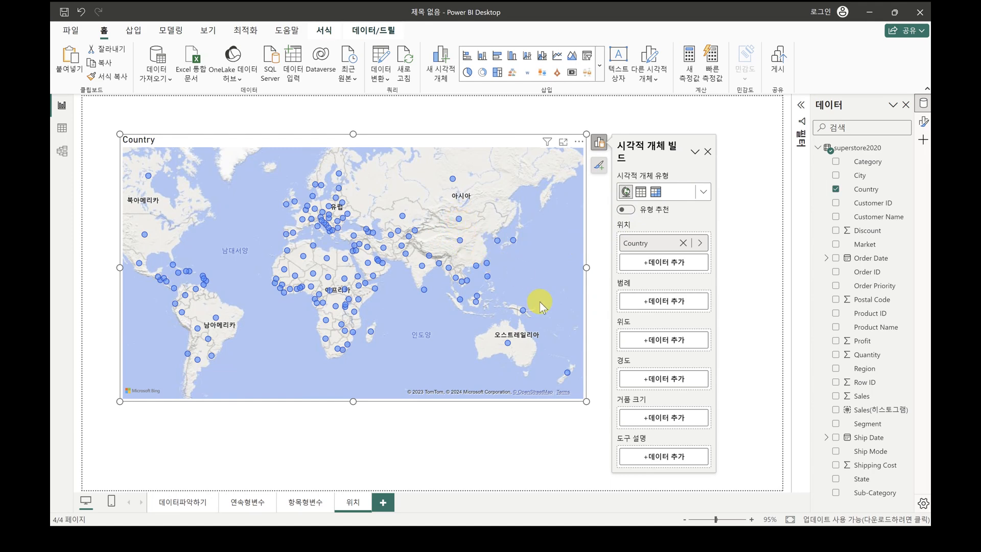
Step: Size the map's bubbles by Sales and set Category as the legend
{"action": "left_click", "coordinate": [668, 418]}
{"action": "scroll", "coordinate": [754, 337], "scroll_direction": "down", "scroll_amount": 2}
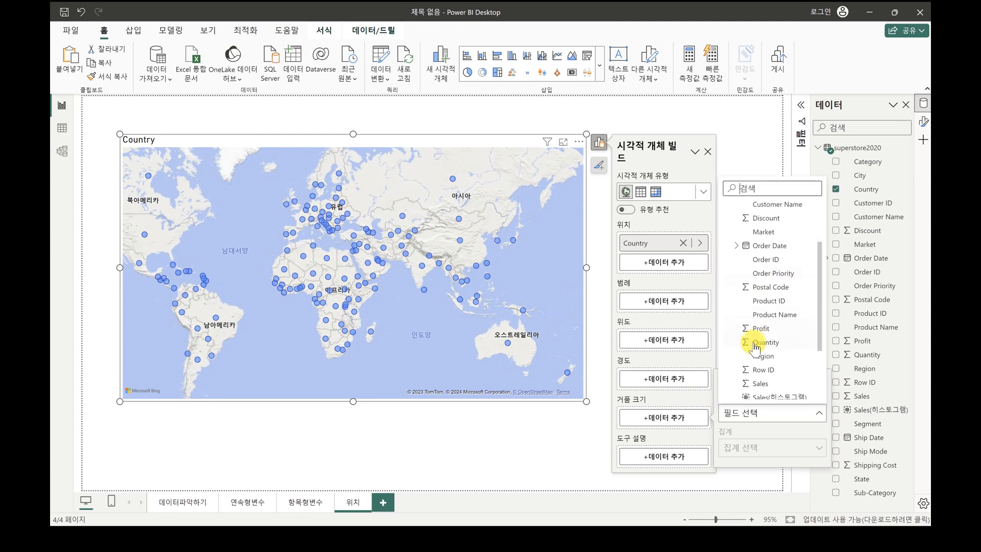
{"action": "left_click", "coordinate": [758, 368]}
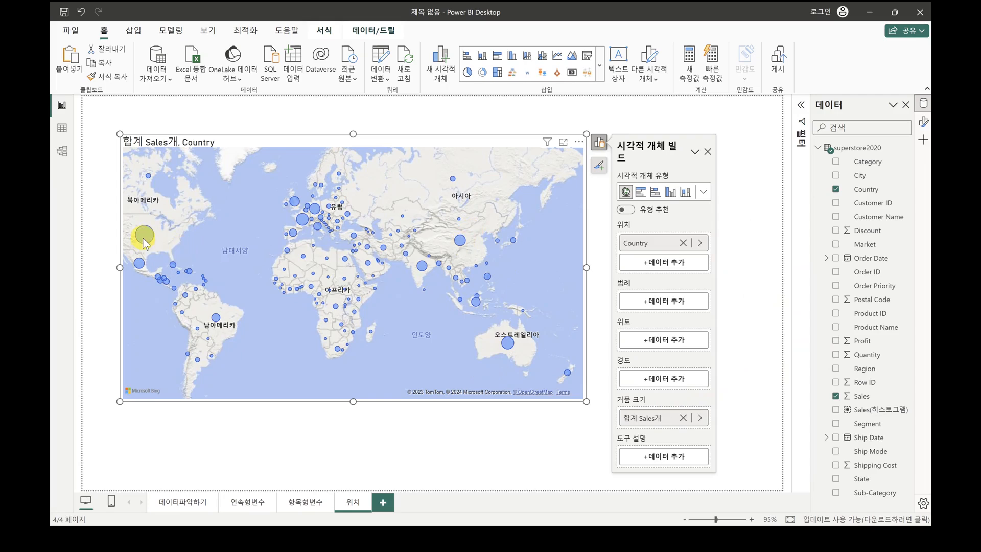
{"action": "mouse_move", "coordinate": [153, 241]}
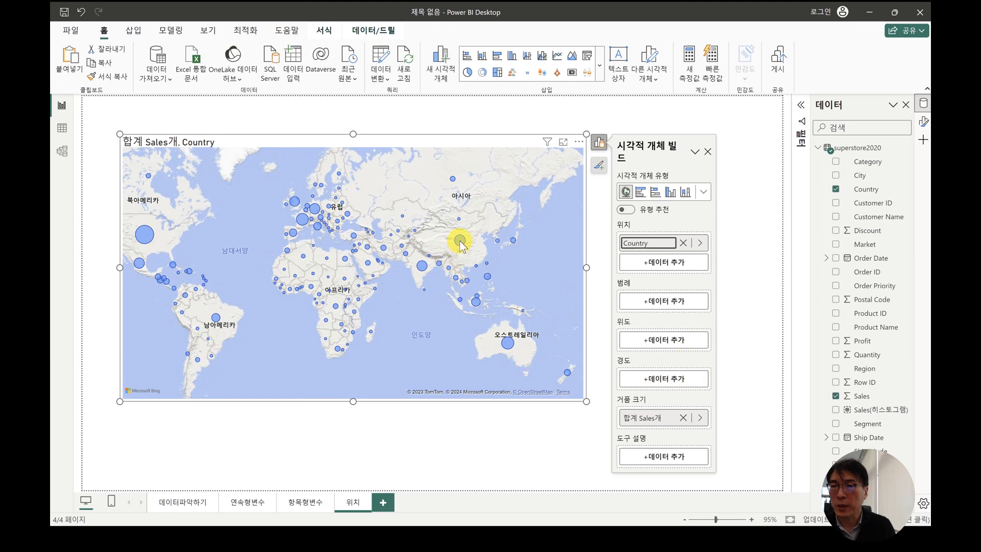
{"action": "mouse_move", "coordinate": [461, 244]}
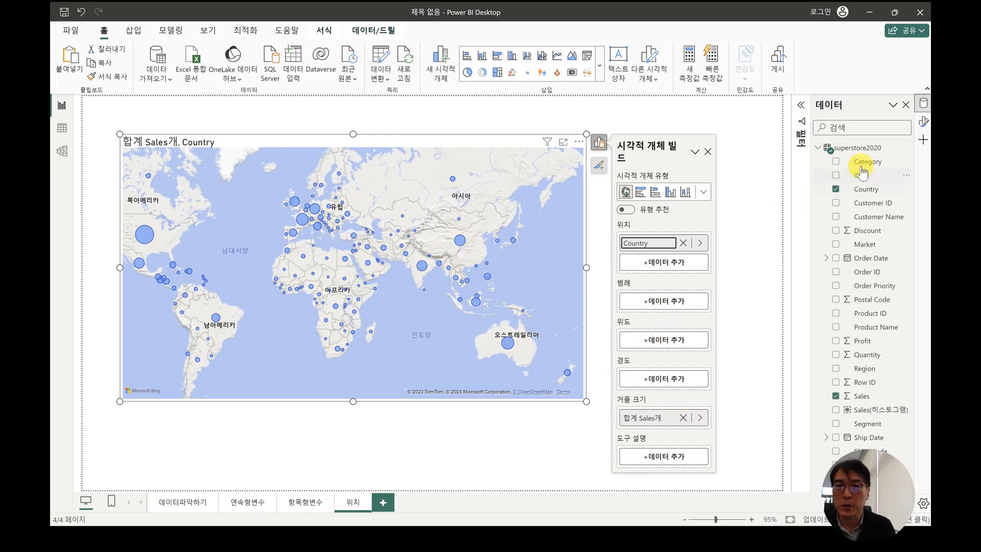
{"action": "left_click_drag", "start_coordinate": [863, 162], "coordinate": [677, 300]}
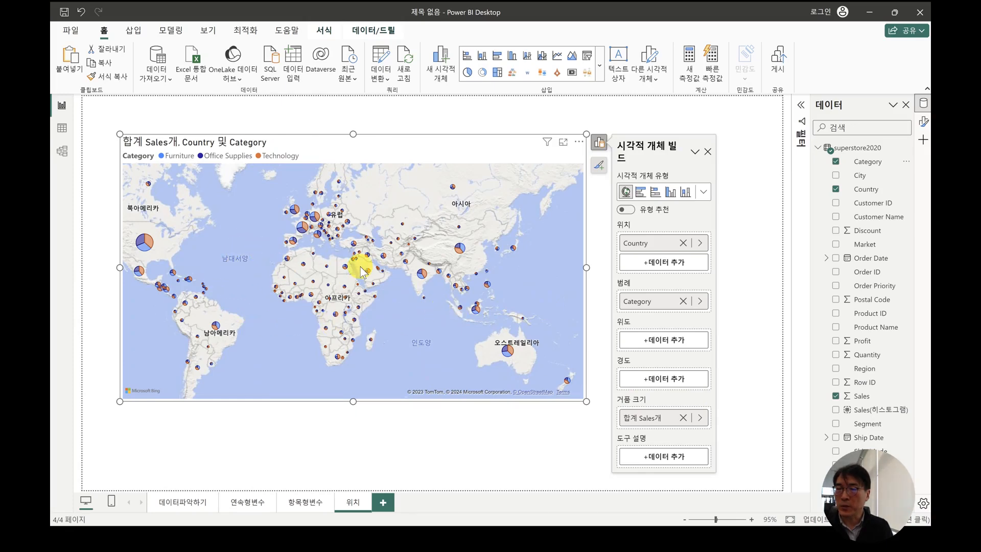
{"action": "left_click_drag", "start_coordinate": [408, 266], "coordinate": [232, 275]}
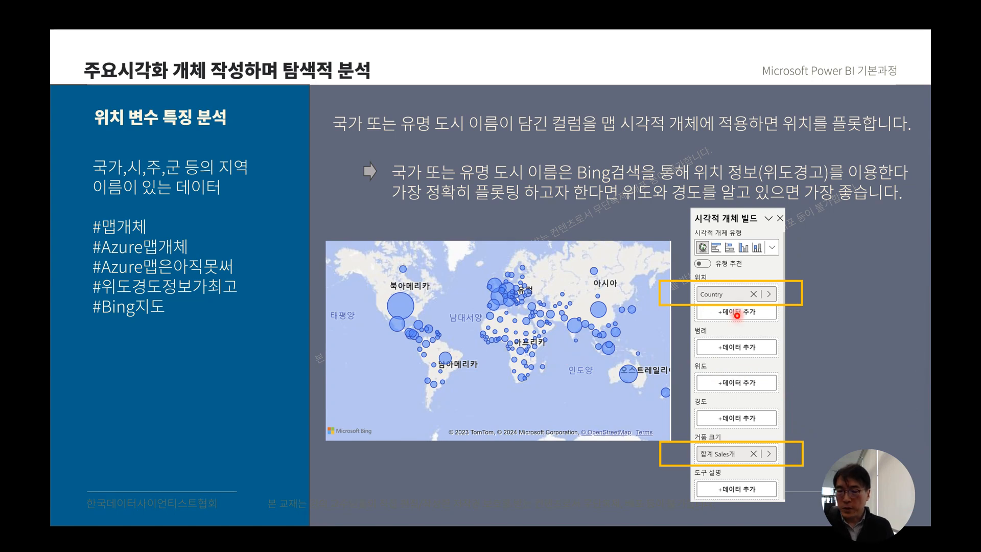
Step: Switch back to Power BI Desktop, try converting the map to an Azure Maps visual, and undo the change
{"action": "key", "text": "alt+Tab"}
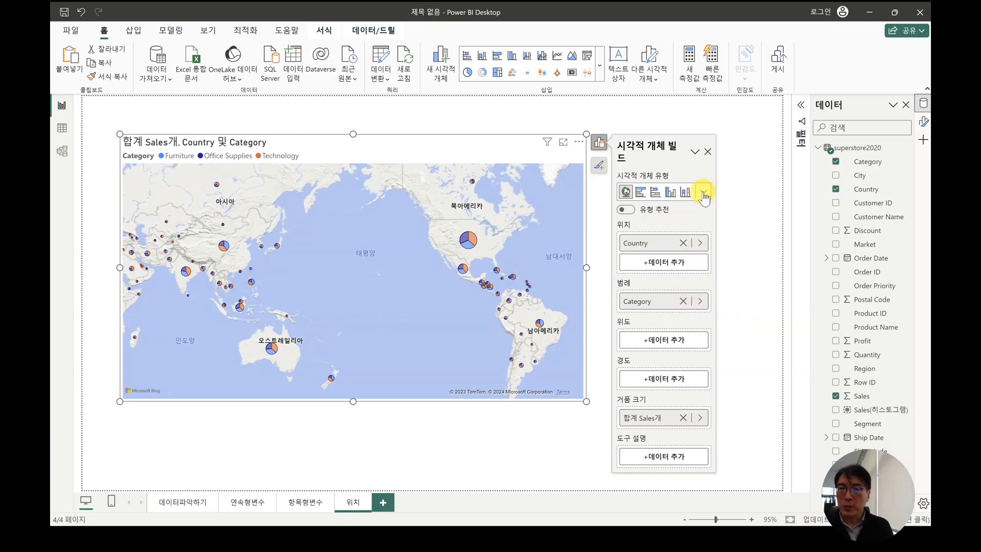
{"action": "left_click", "coordinate": [703, 192]}
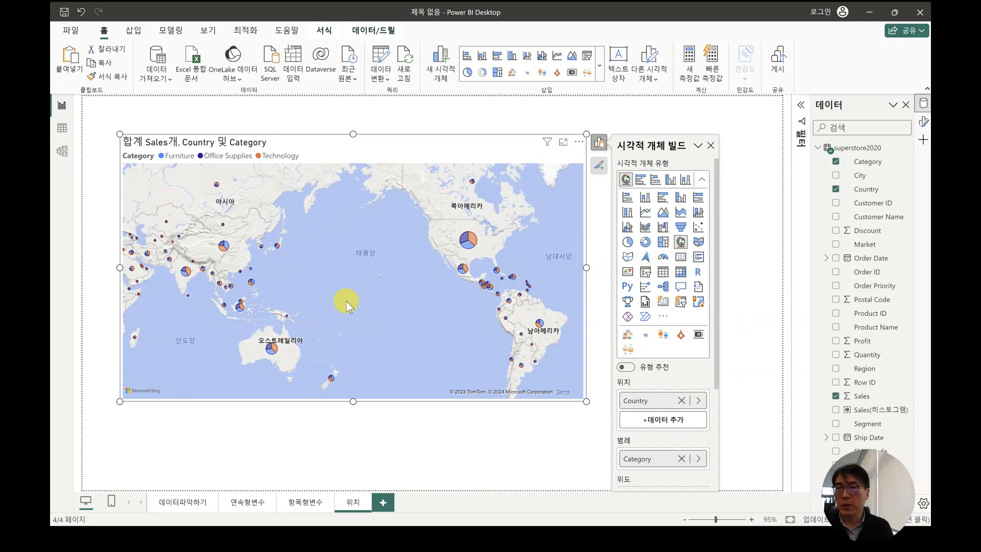
{"action": "left_click", "coordinate": [645, 258]}
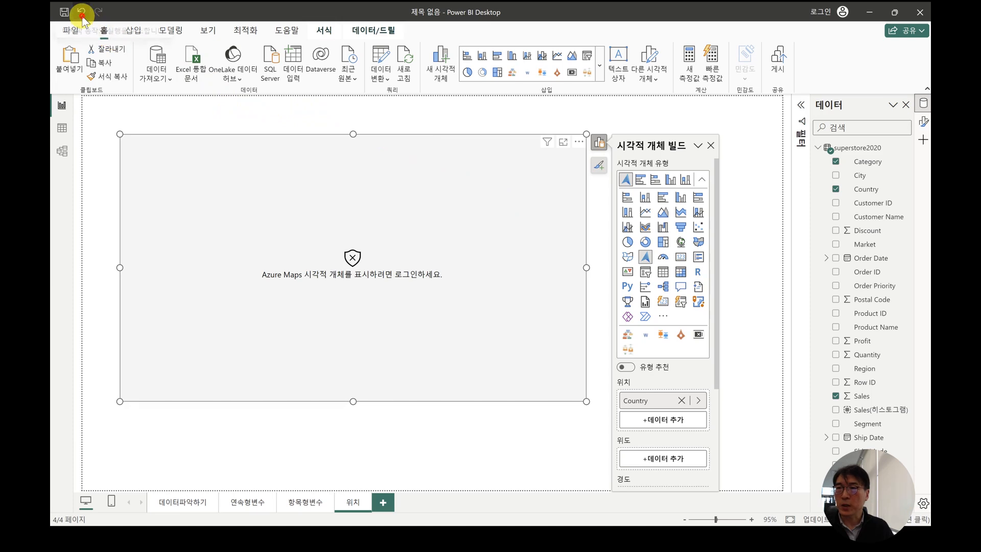
{"action": "key", "text": "ctrl+z"}
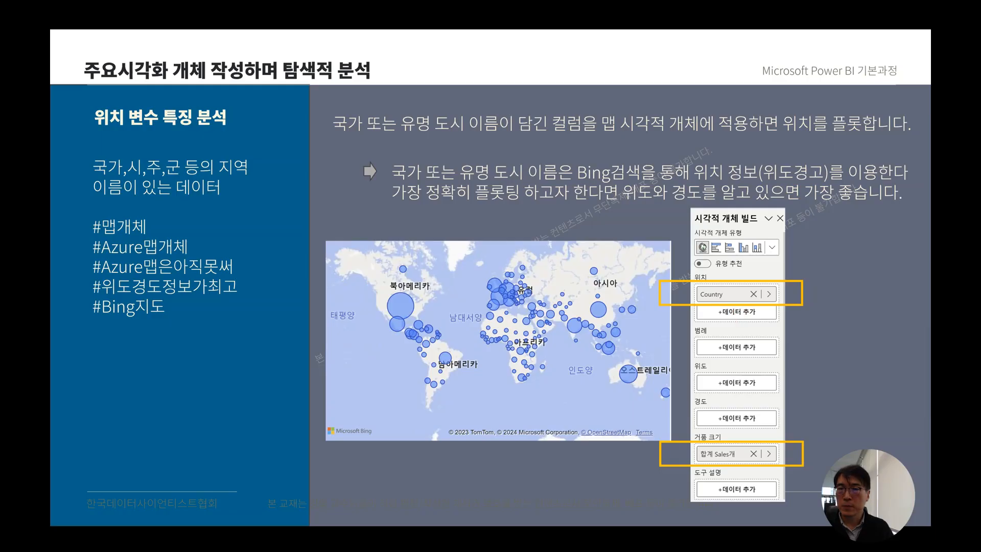
Step: Advance the slides to the hierarchical data page, and add a page named 계층구조 to the report in Power BI Desktop
{"action": "key", "text": "Right"}
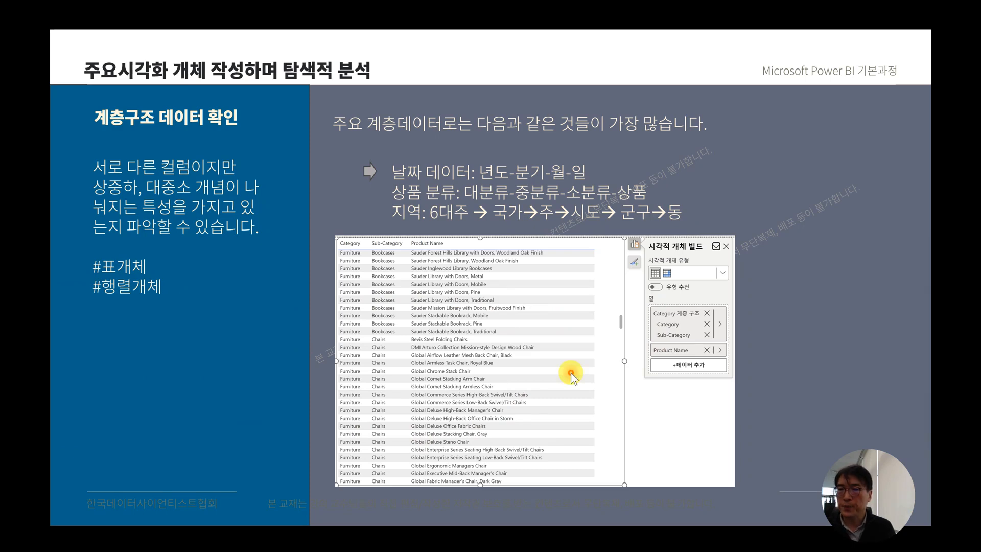
{"action": "key", "text": "alt+Tab"}
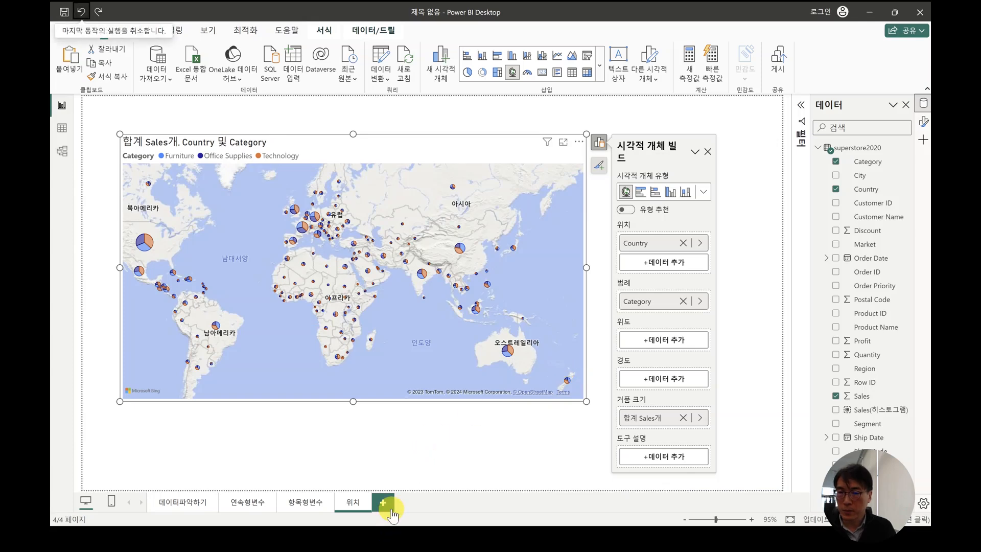
{"action": "left_click", "coordinate": [383, 503]}
{"action": "double_click", "coordinate": [391, 505]}
{"action": "key", "text": "BackSpace"}
{"action": "type", "text": "계츠"}
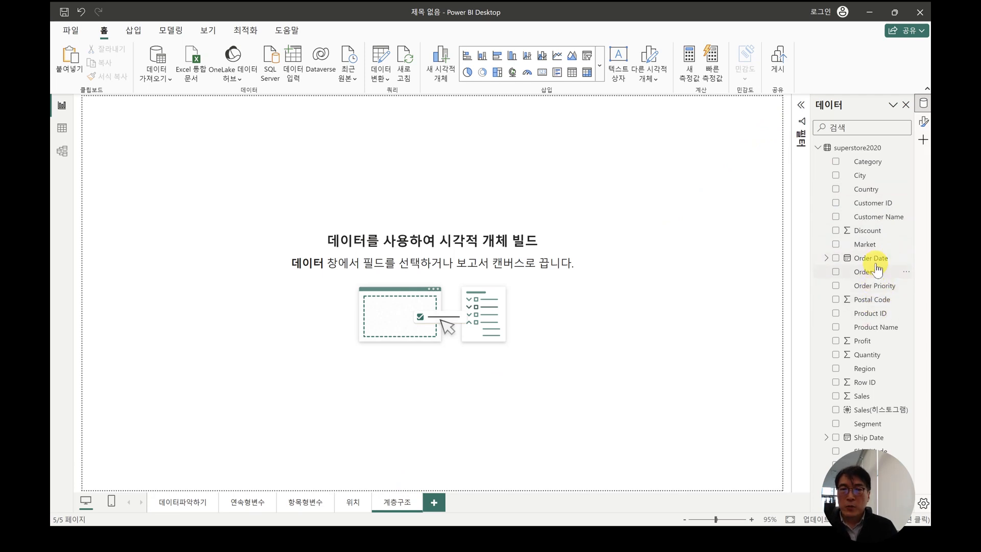
Step: Create a table of the Order Date hierarchy with year, quarter, month and day, and make it taller
{"action": "left_click", "coordinate": [824, 259]}
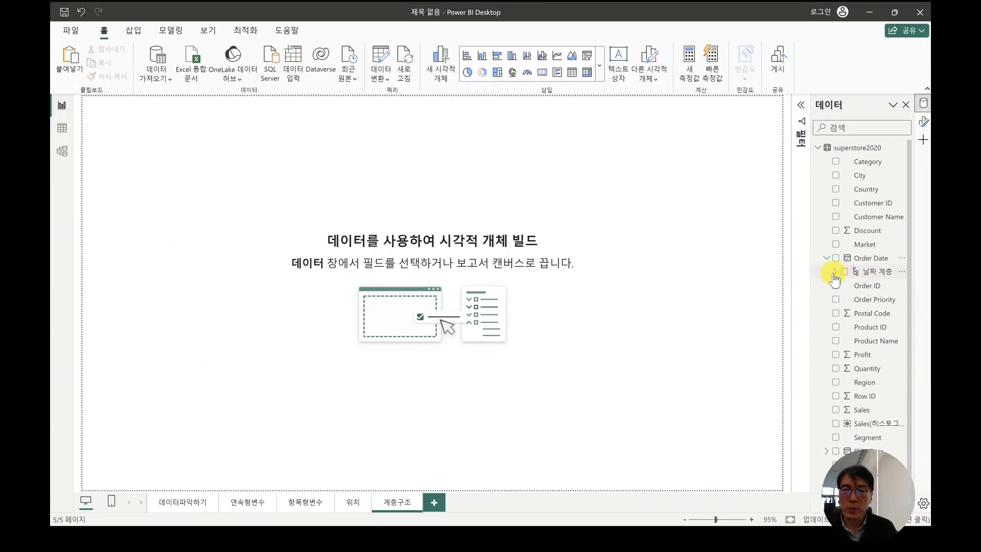
{"action": "left_click", "coordinate": [834, 272]}
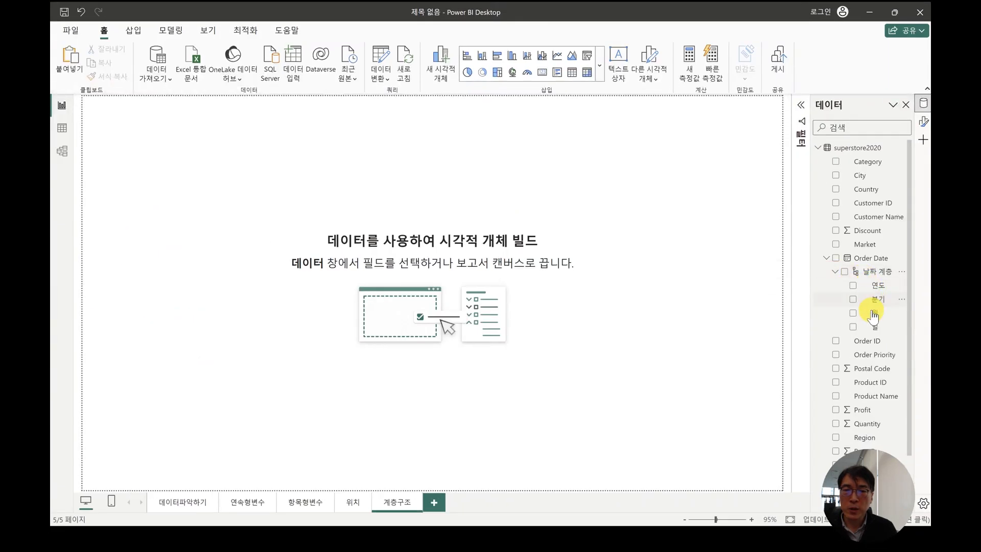
{"action": "left_click", "coordinate": [835, 258]}
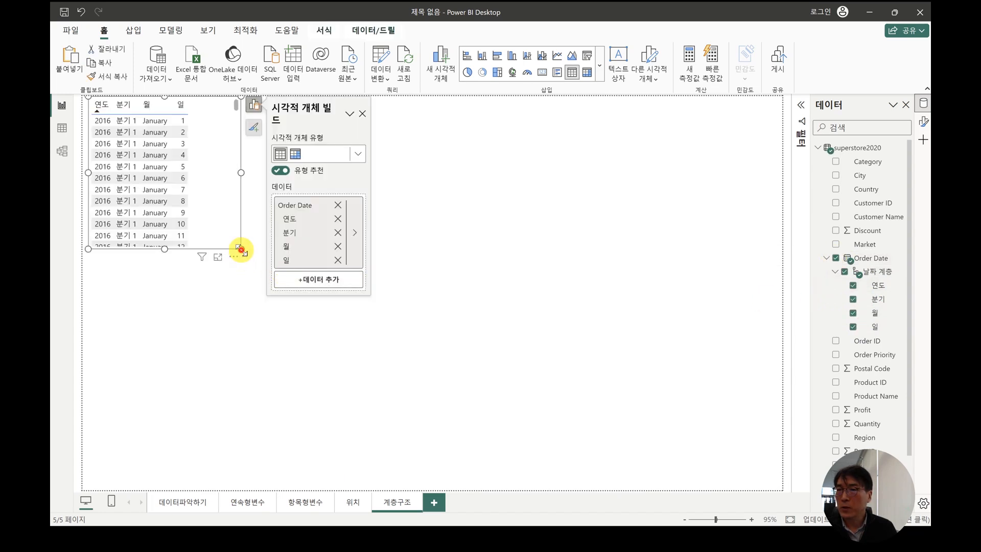
{"action": "left_click_drag", "start_coordinate": [240, 249], "coordinate": [349, 339]}
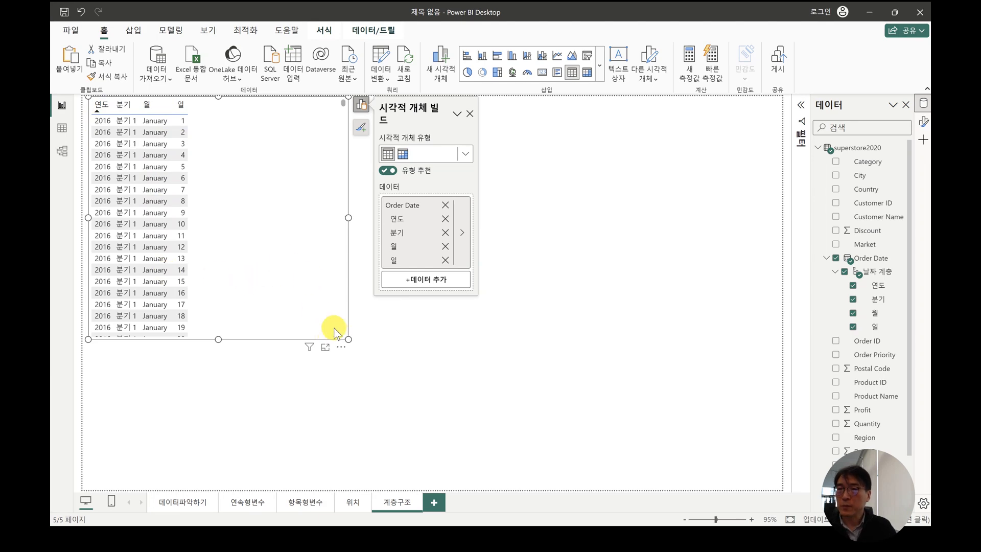
{"action": "left_click_drag", "start_coordinate": [348, 338], "coordinate": [234, 340]}
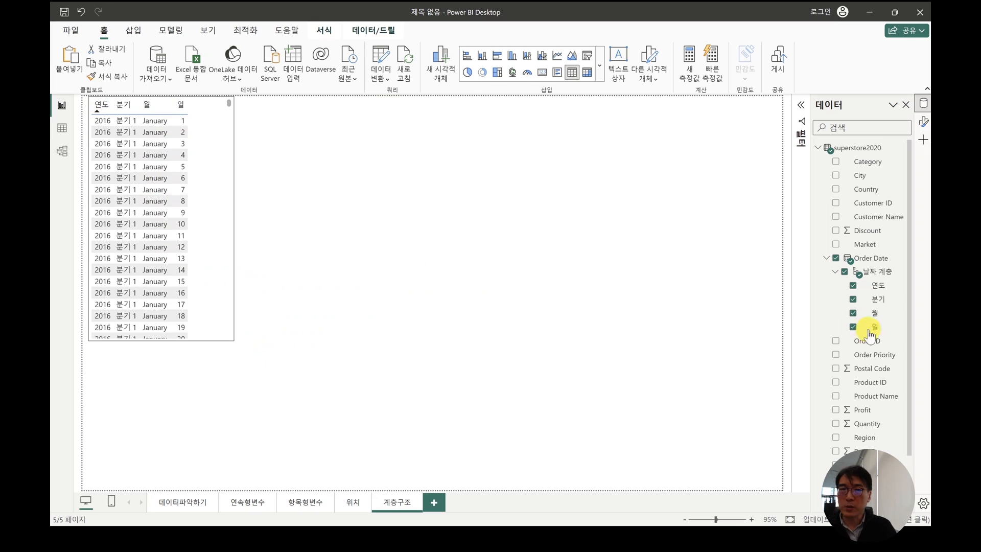
{"action": "left_click", "coordinate": [826, 258]}
{"action": "left_click", "coordinate": [425, 225]}
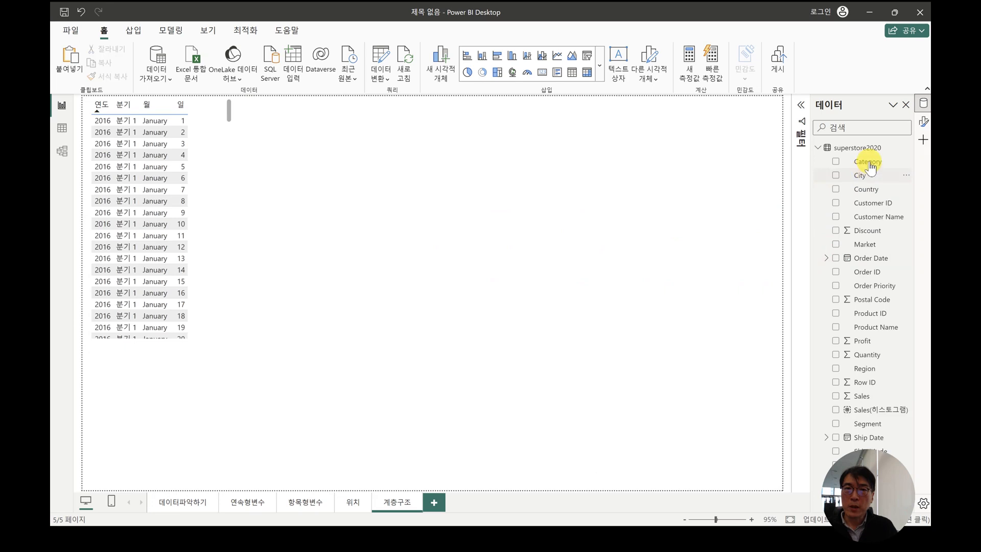
Step: Create a table of Category and Sub-Category beside the date table, and check the field counts on the 데이터파악하기 page
{"action": "left_click_drag", "start_coordinate": [870, 163], "coordinate": [377, 259]}
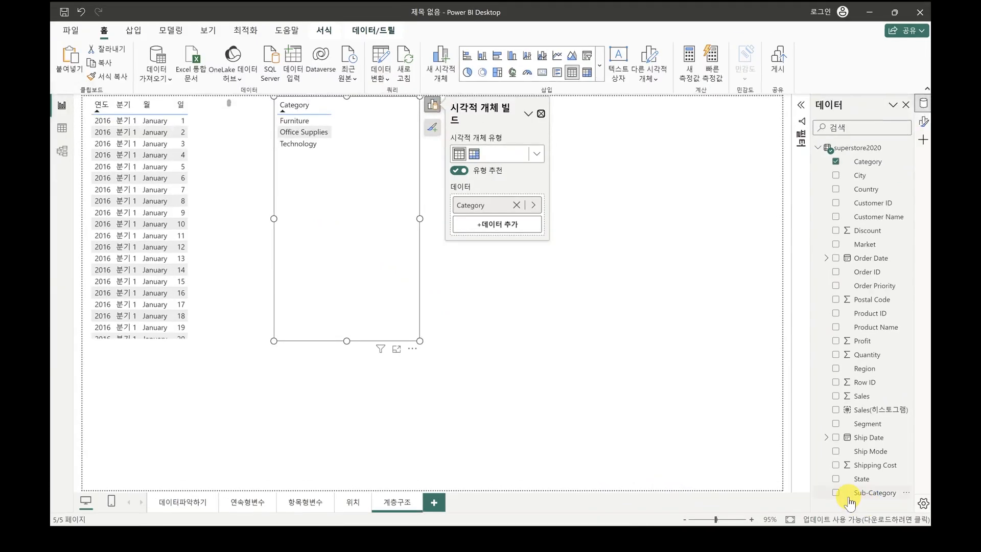
{"action": "left_click", "coordinate": [835, 492]}
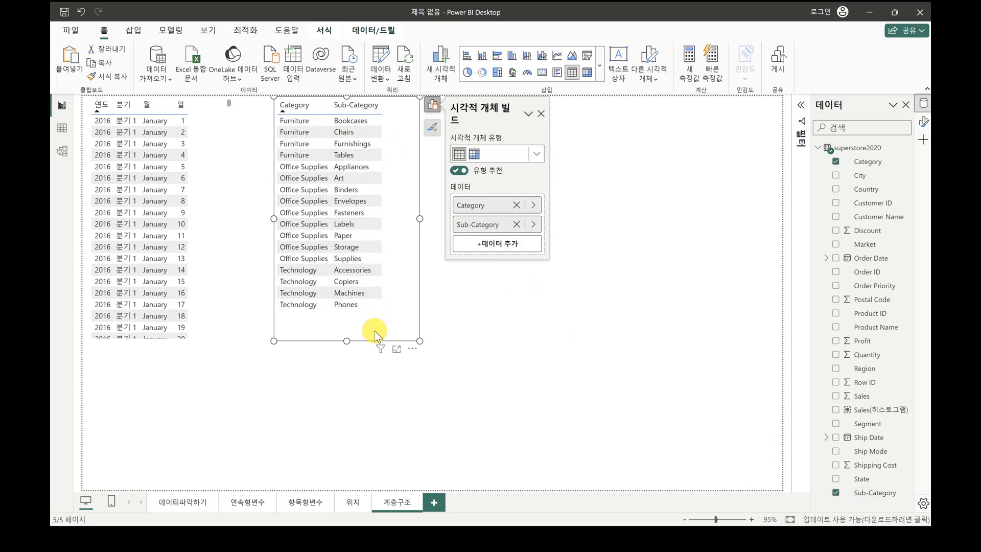
{"action": "left_click", "coordinate": [177, 508]}
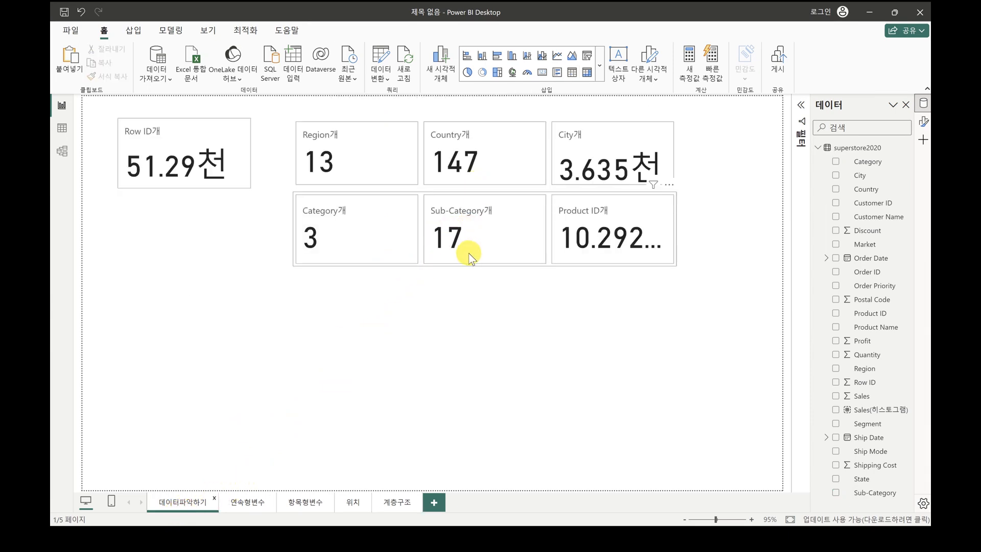
{"action": "left_click", "coordinate": [390, 509]}
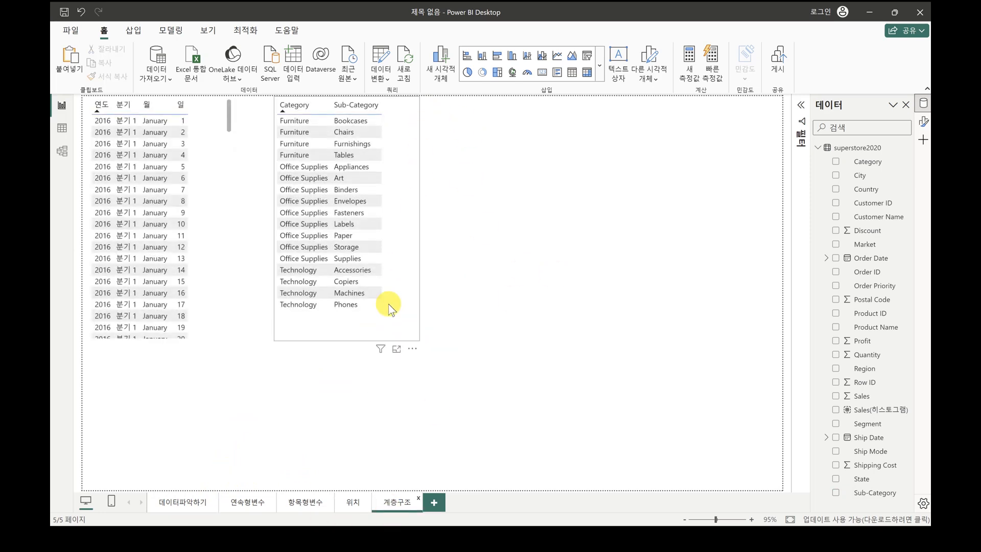
Step: Add Product Name to the Category and Sub-Category table, and enlarge the table to fit the product names
{"action": "left_click", "coordinate": [398, 324]}
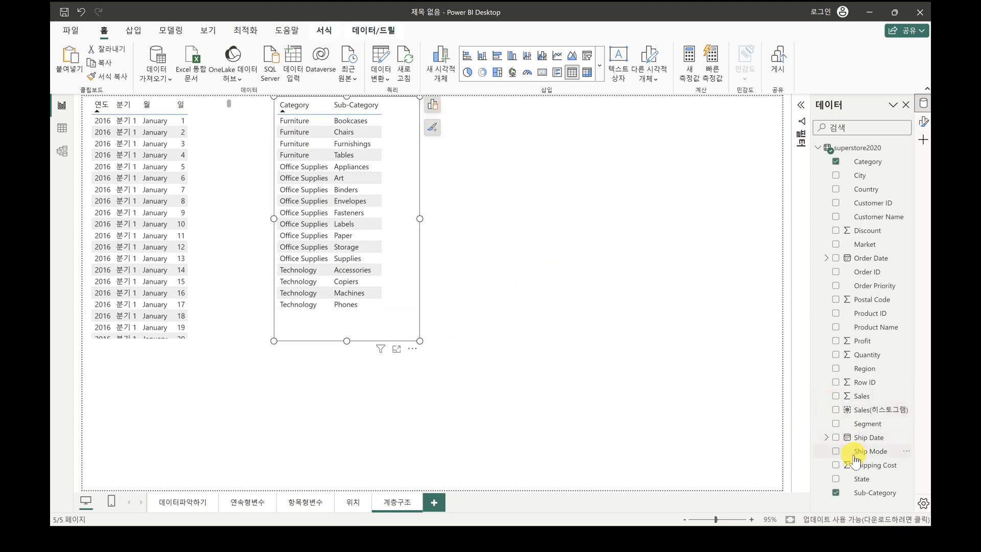
{"action": "left_click", "coordinate": [834, 327]}
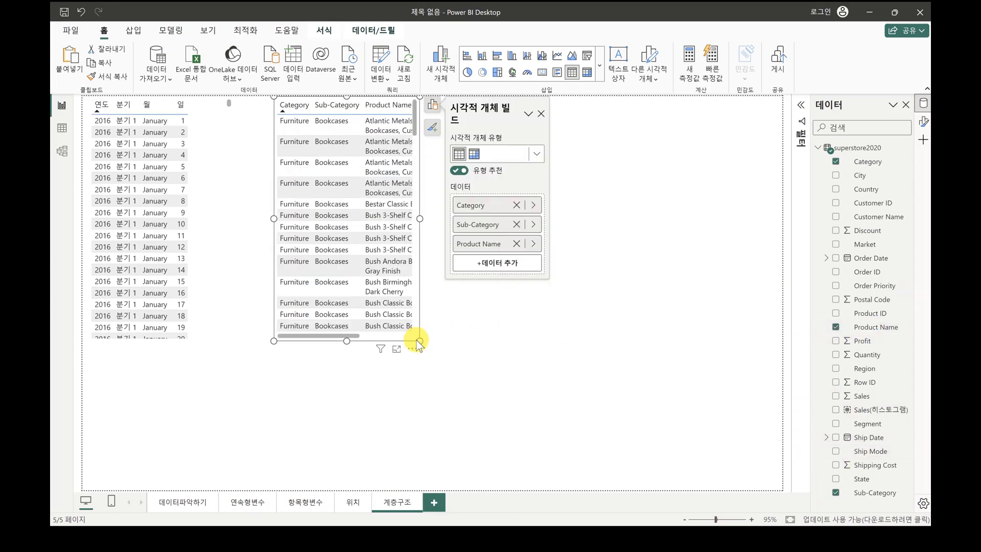
{"action": "left_click_drag", "start_coordinate": [418, 341], "coordinate": [558, 459]}
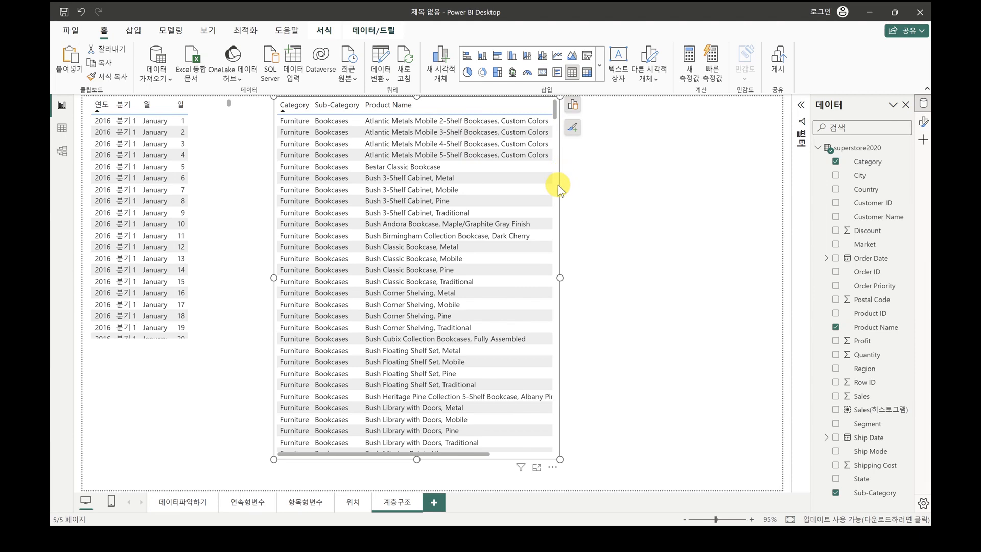
Step: Fit the product table's width to the full product names and sort it by Product Name
{"action": "left_click_drag", "start_coordinate": [561, 279], "coordinate": [676, 278]}
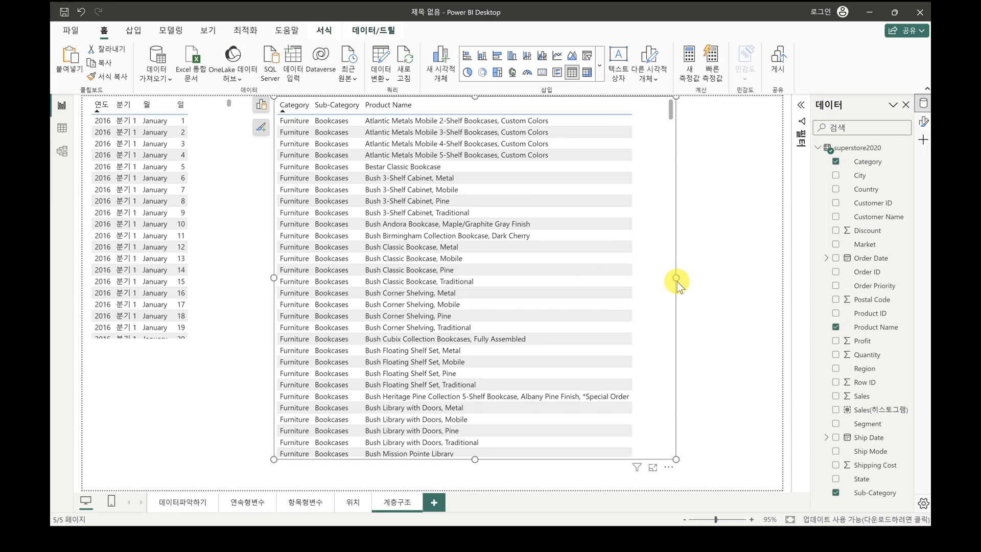
{"action": "left_click_drag", "start_coordinate": [676, 278], "coordinate": [647, 278]}
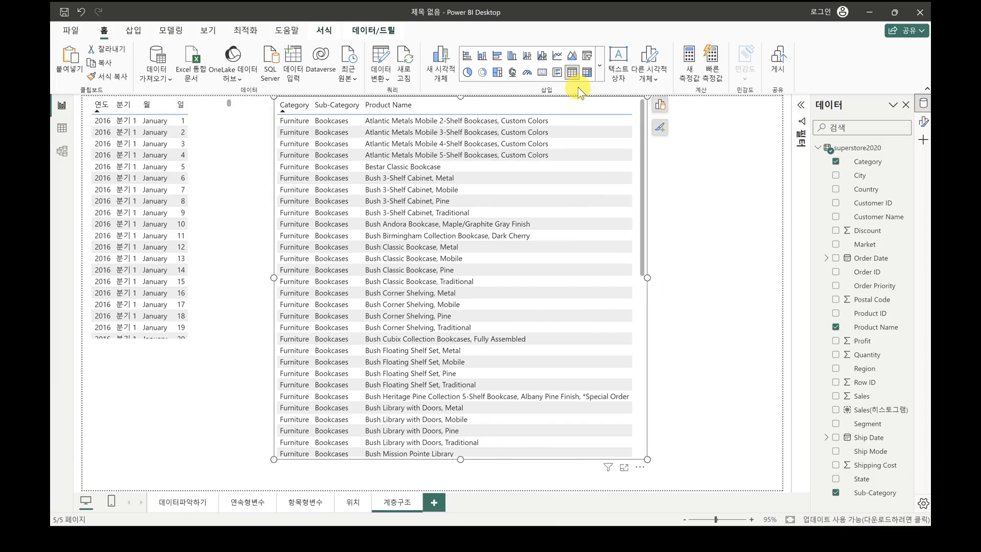
{"action": "left_click", "coordinate": [508, 110]}
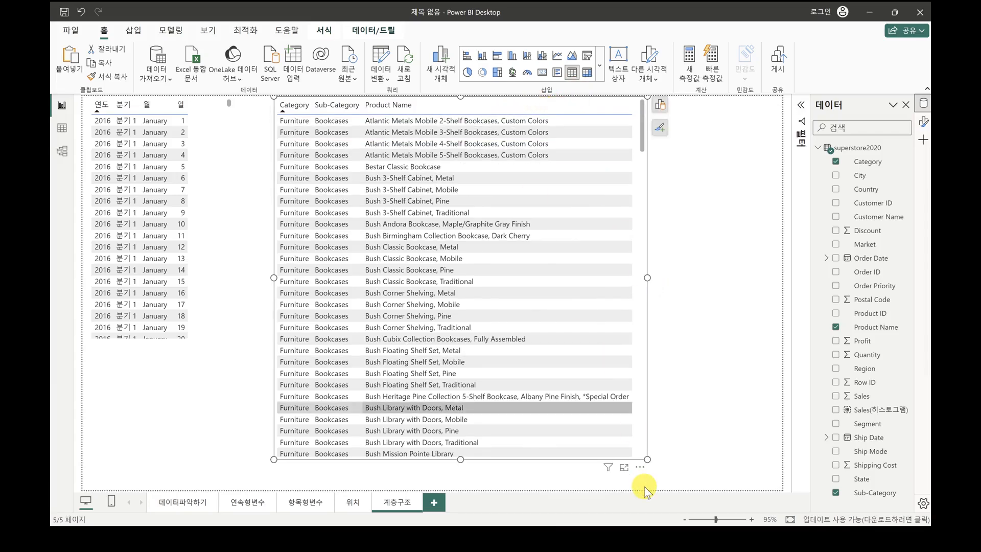
Step: Narrow the date table, move the product table beside it, and narrow the product table to free page space
{"action": "left_click_drag", "start_coordinate": [641, 473], "coordinate": [601, 481]}
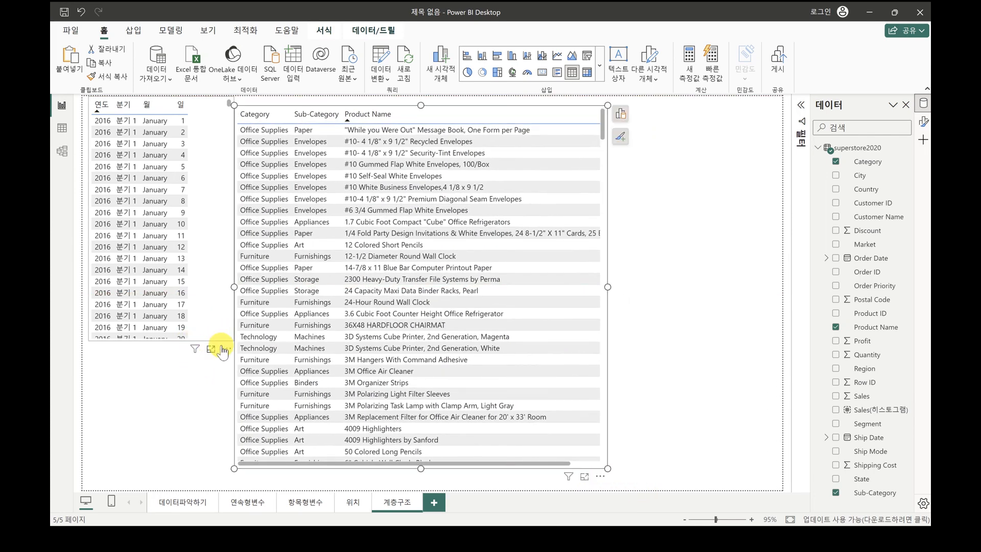
{"action": "right_click", "coordinate": [221, 352]}
{"action": "left_click", "coordinate": [229, 289]}
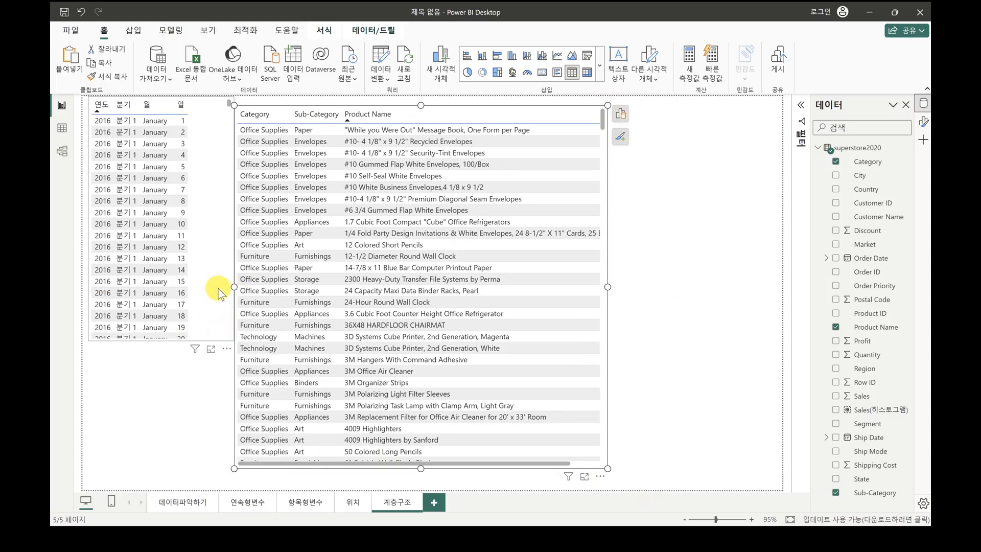
{"action": "left_click_drag", "start_coordinate": [235, 219], "coordinate": [209, 249]}
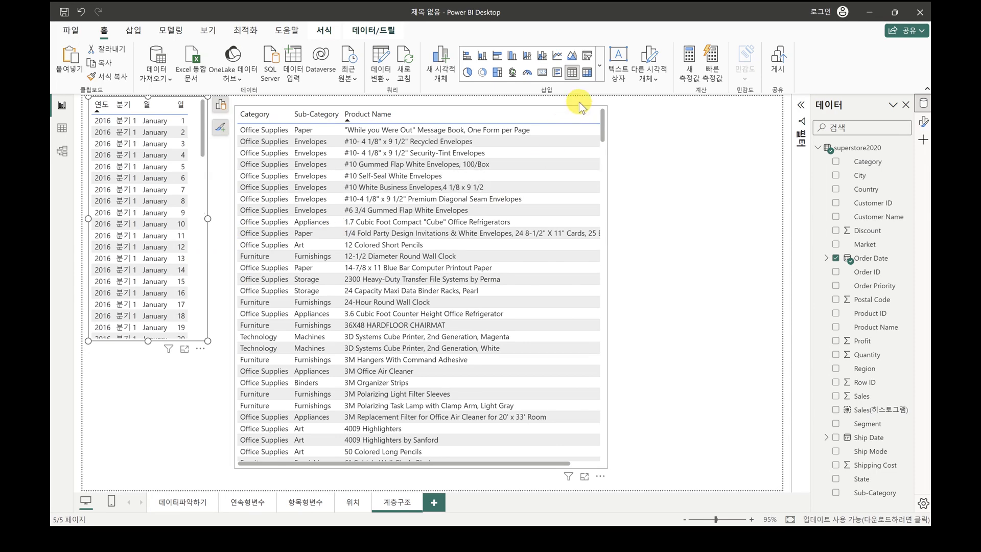
{"action": "left_click_drag", "start_coordinate": [598, 480], "coordinate": [569, 468]}
{"action": "left_click_drag", "start_coordinate": [581, 276], "coordinate": [432, 296]}
{"action": "left_click", "coordinate": [526, 299]}
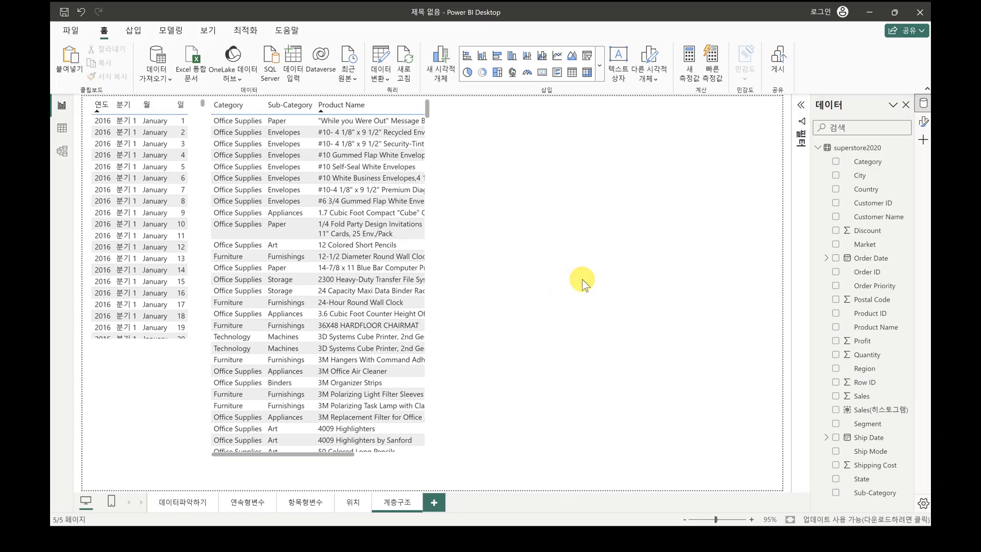
Step: Create a table of Market and Region beside the product table and make it tall enough for all rows
{"action": "left_click", "coordinate": [572, 72]}
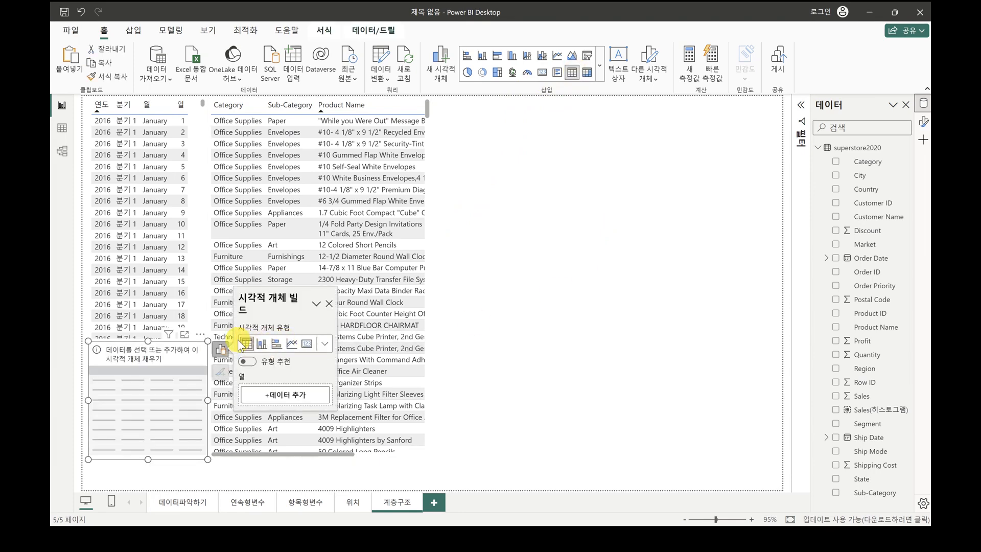
{"action": "left_click_drag", "start_coordinate": [189, 357], "coordinate": [559, 164]}
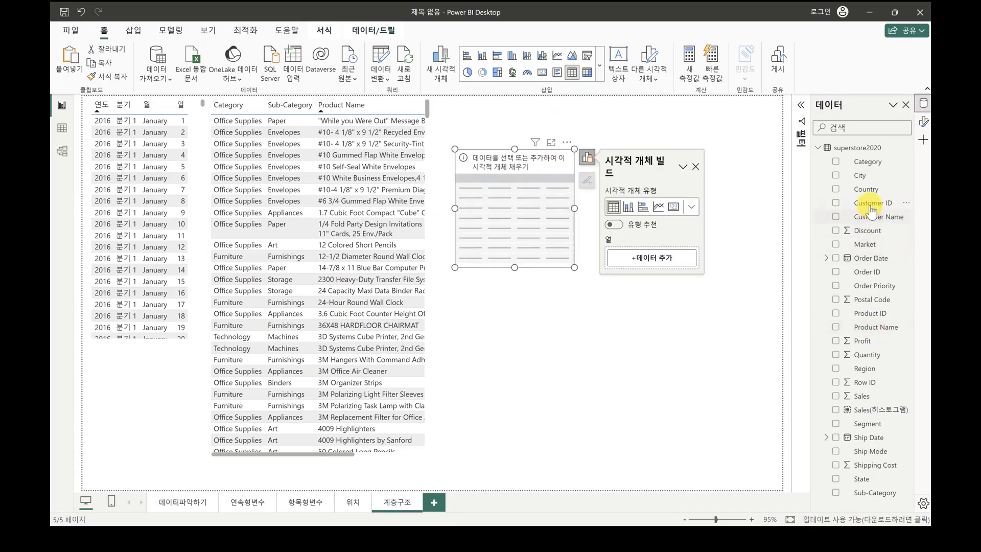
{"action": "left_click", "coordinate": [835, 245]}
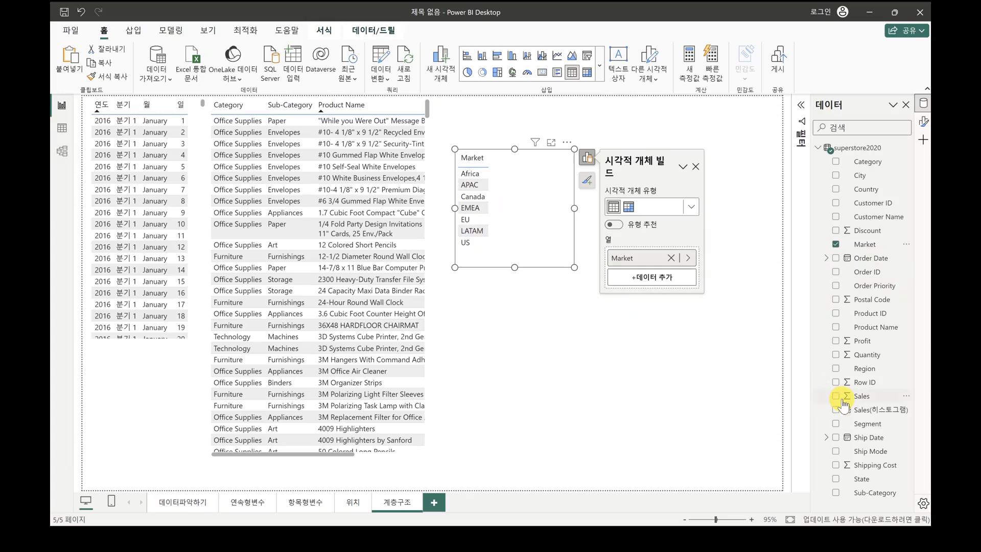
{"action": "left_click", "coordinate": [835, 369]}
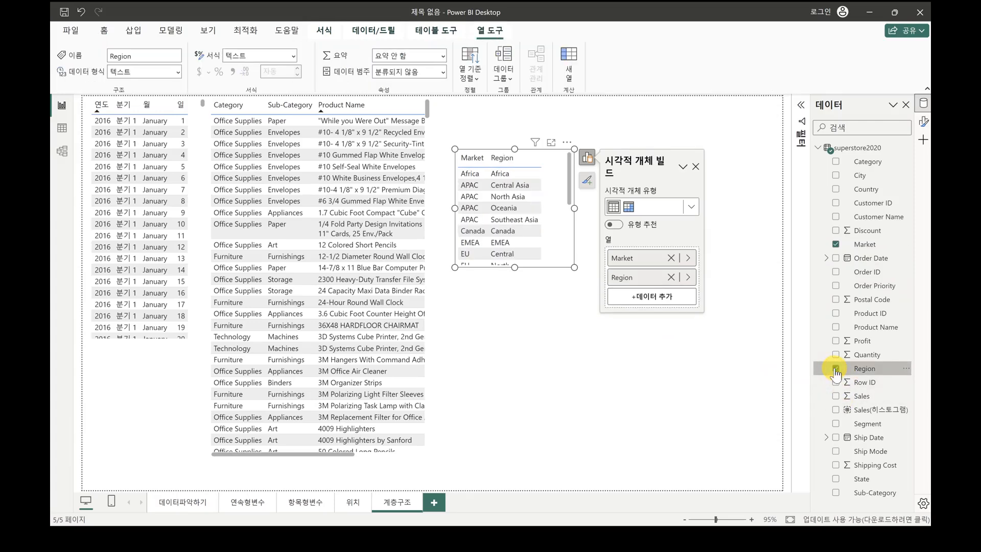
{"action": "left_click_drag", "start_coordinate": [514, 267], "coordinate": [512, 434]}
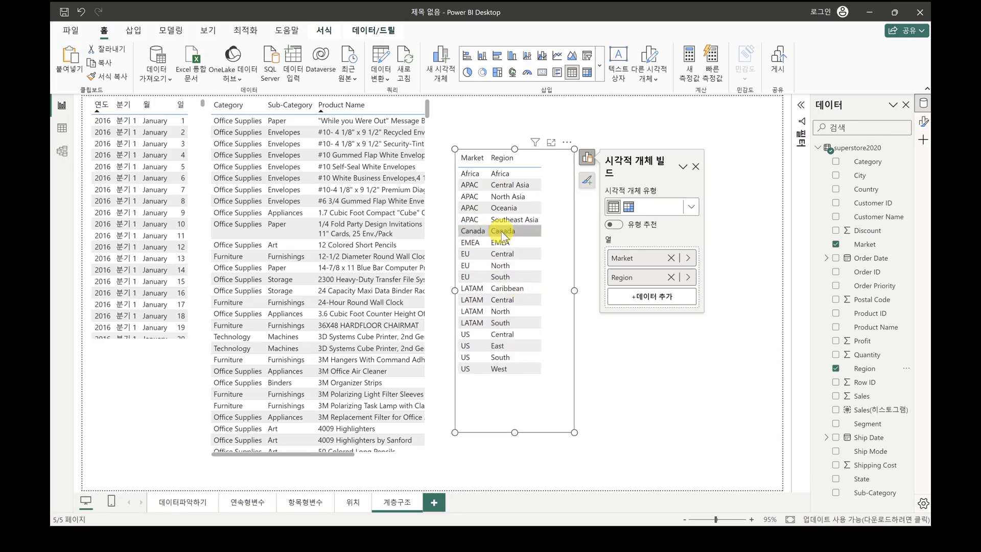
Step: Add Country after Region in the Market table, and advance the slides to the page on time-based characteristics
{"action": "left_click", "coordinate": [527, 391]}
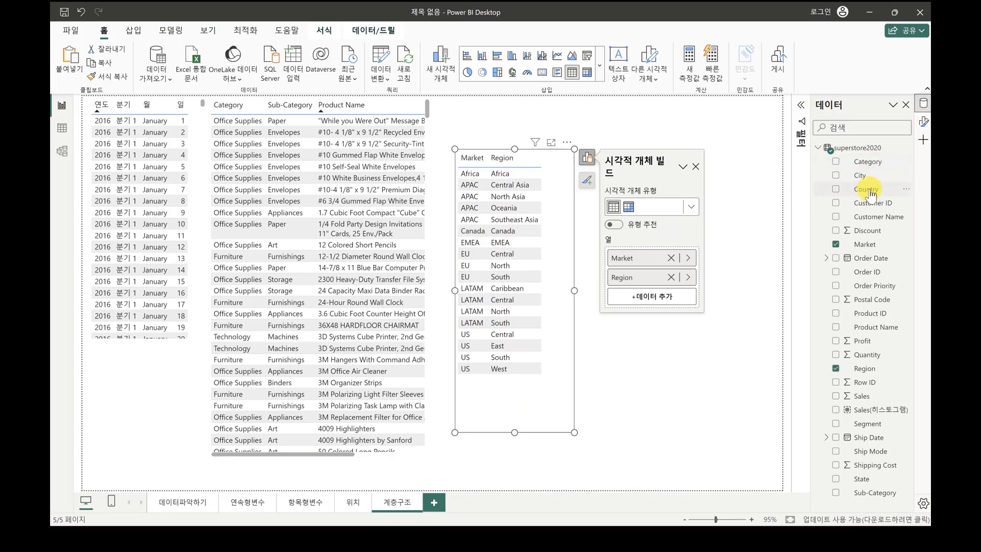
{"action": "left_click_drag", "start_coordinate": [867, 191], "coordinate": [660, 300]}
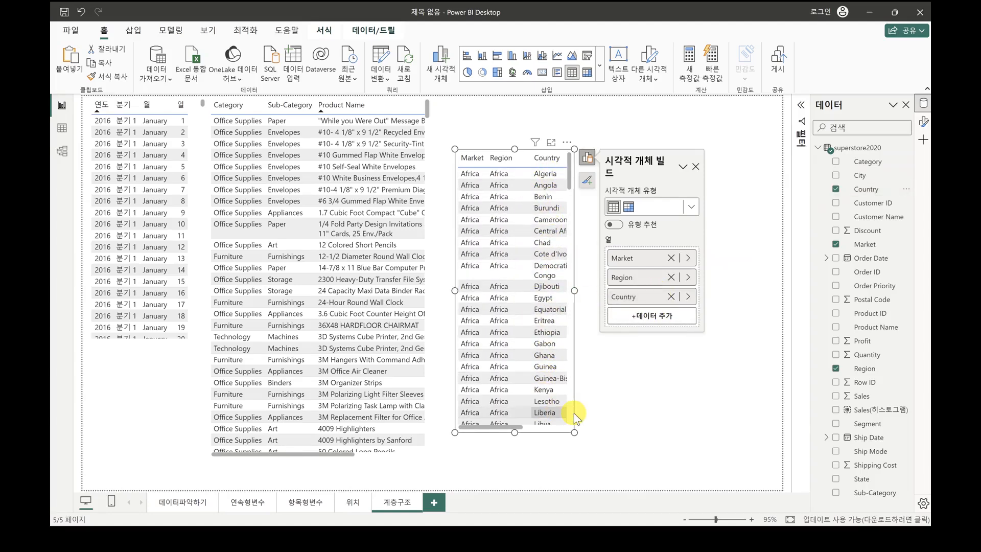
{"action": "left_click", "coordinate": [645, 420]}
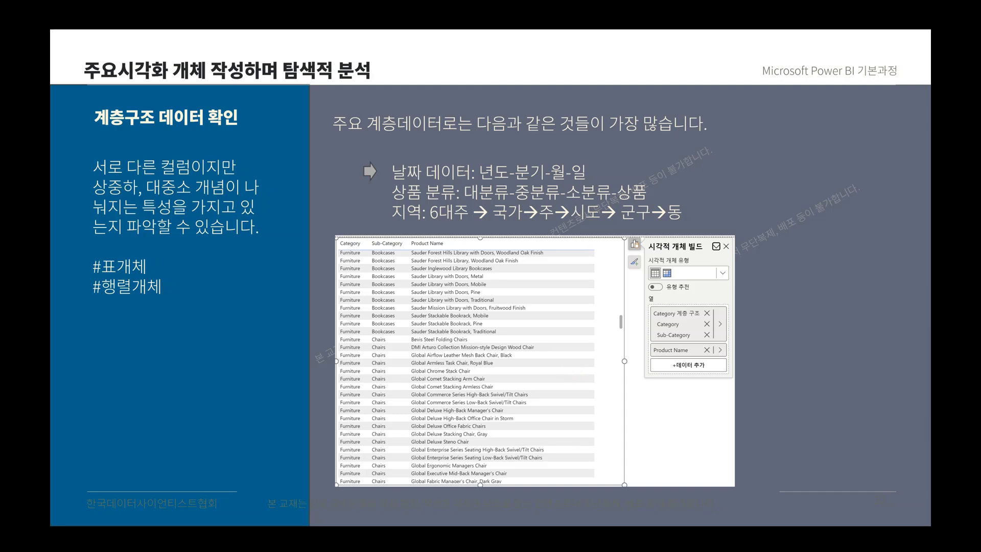
{"action": "key", "text": "Right"}
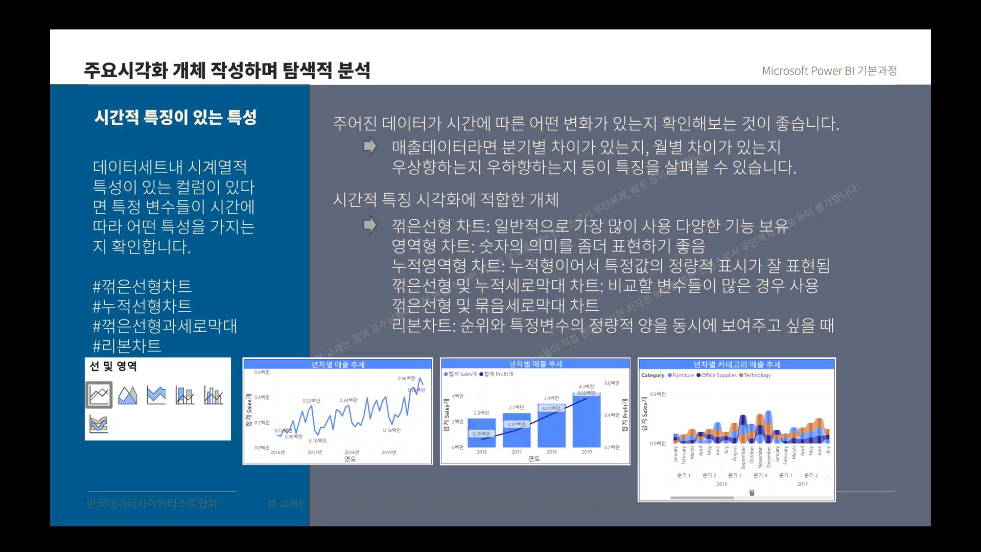
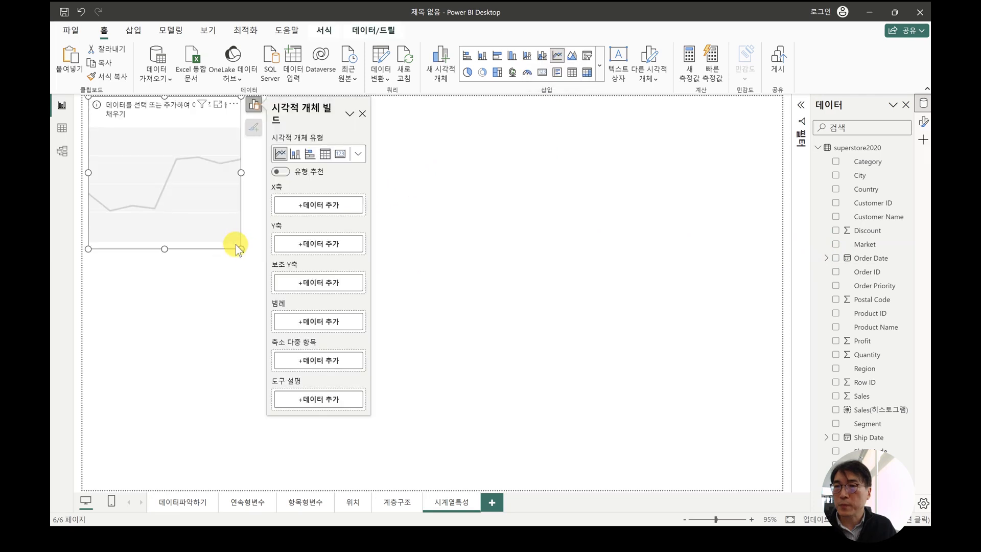
Step: Enlarge and reposition the empty line chart on the 시계열특성 page, and plot Sales by Order Date
{"action": "left_click_drag", "start_coordinate": [241, 249], "coordinate": [533, 351]}
{"action": "left_click_drag", "start_coordinate": [514, 261], "coordinate": [548, 280]}
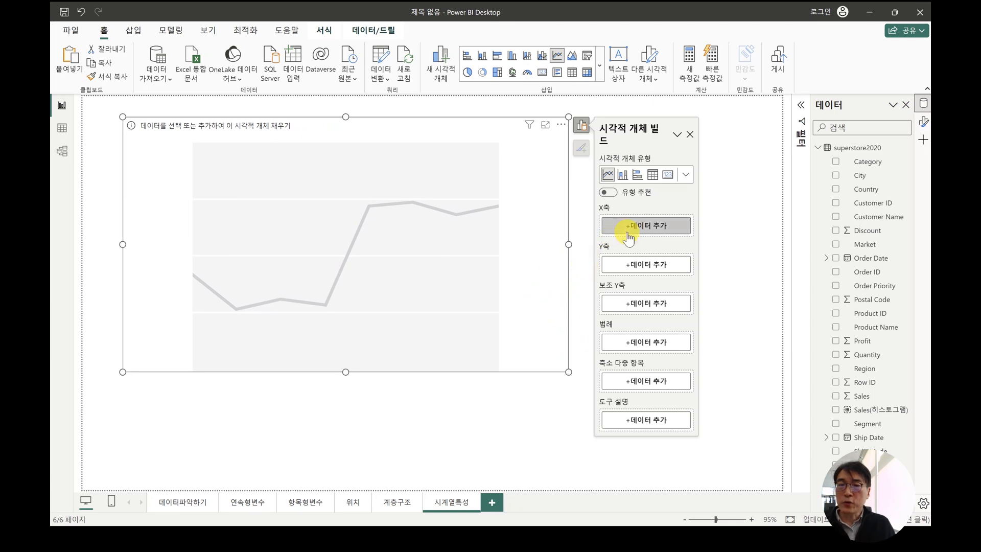
{"action": "left_click", "coordinate": [836, 258]}
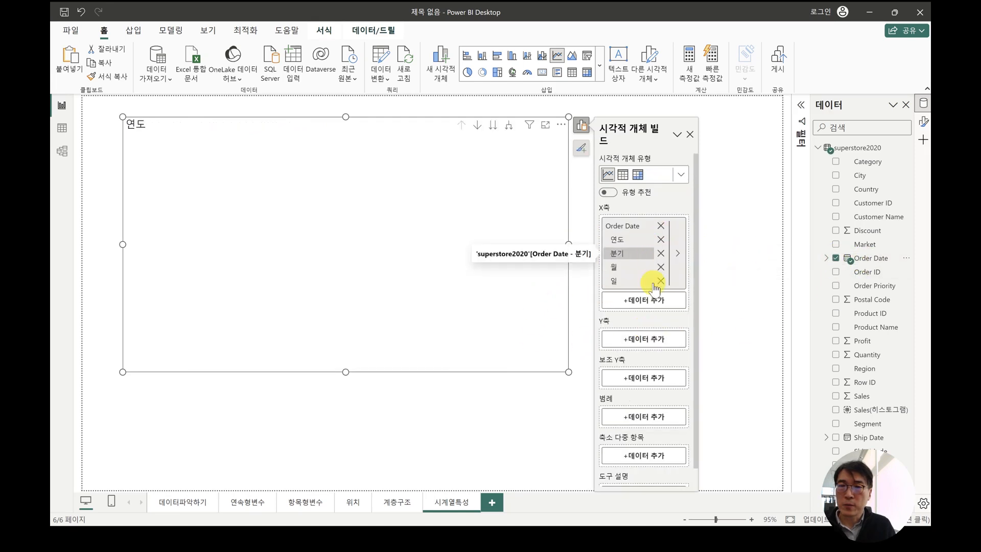
{"action": "left_click", "coordinate": [835, 396]}
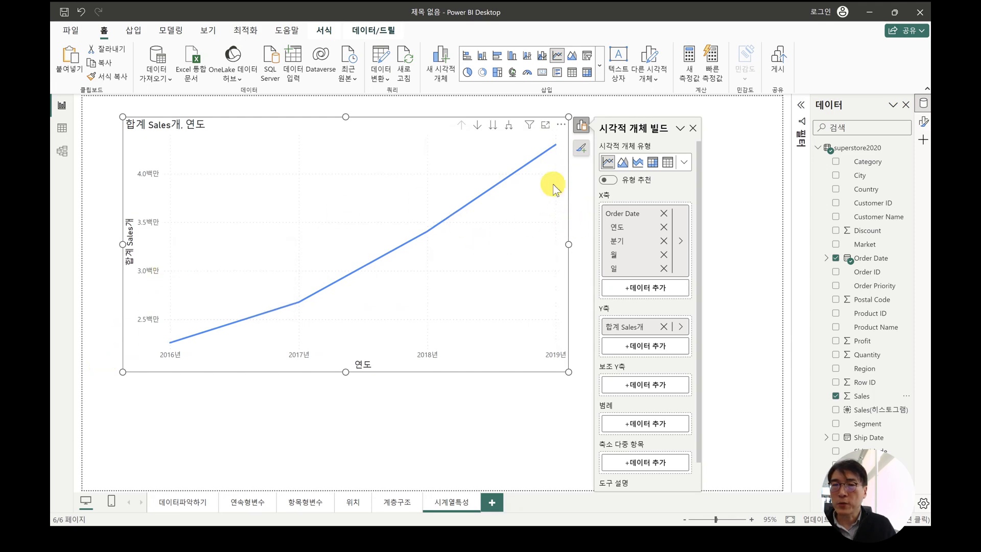
Step: Expand the line chart's date hierarchy to the quarter level and inspect the 2016 Q2 and 2018 Q4 sales
{"action": "left_click", "coordinate": [510, 126]}
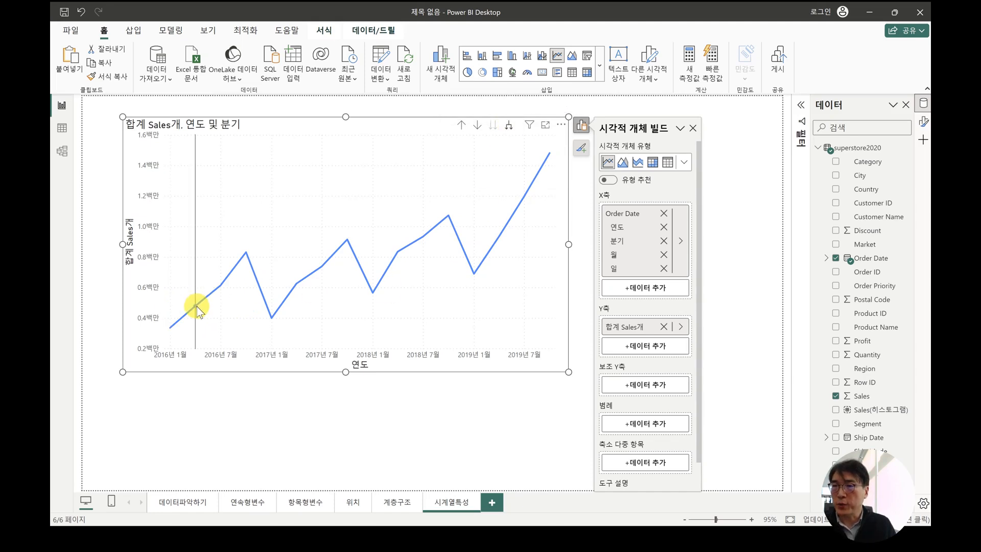
{"action": "mouse_move", "coordinate": [198, 309]}
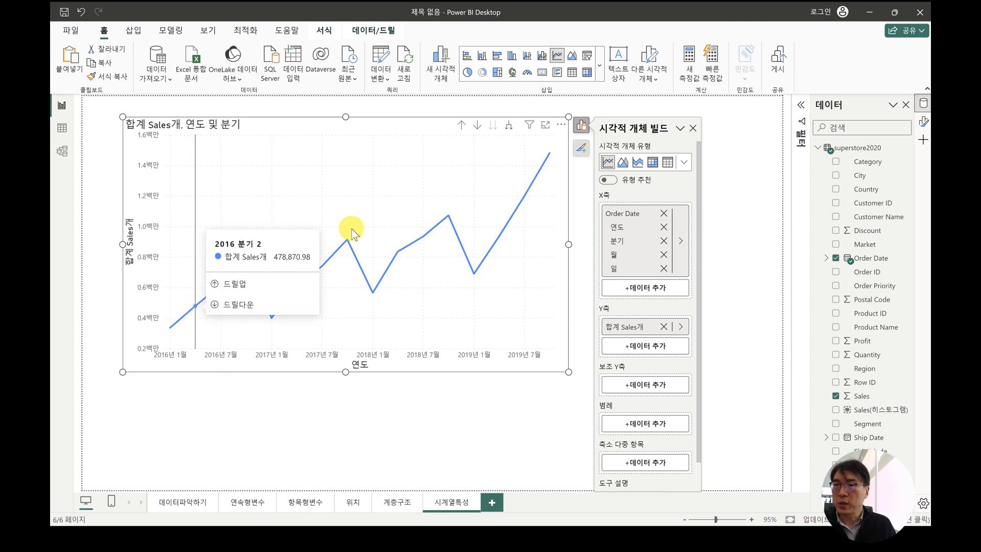
{"action": "mouse_move", "coordinate": [449, 219]}
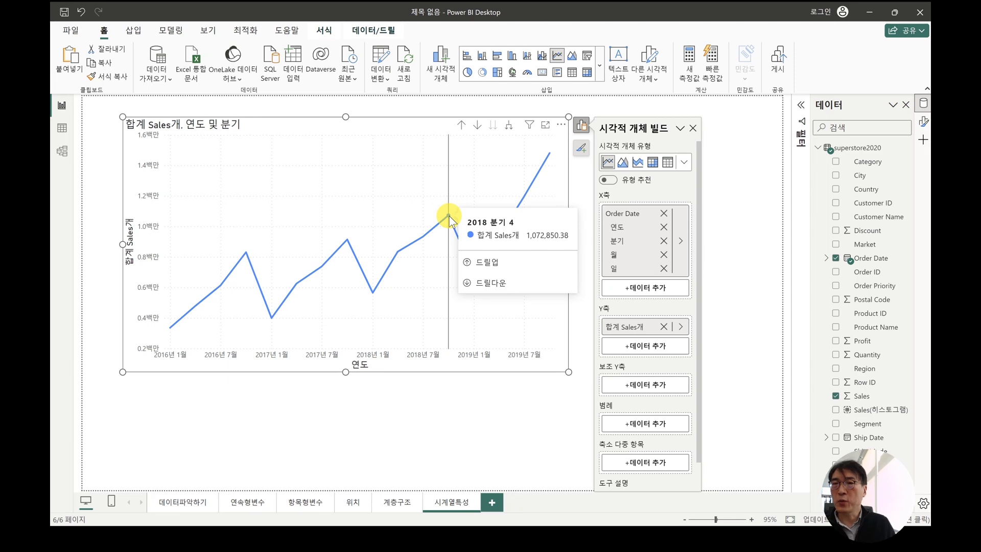
Step: Expand the line chart to the month level and inspect sales around the December peaks and January drops
{"action": "left_click", "coordinate": [509, 126]}
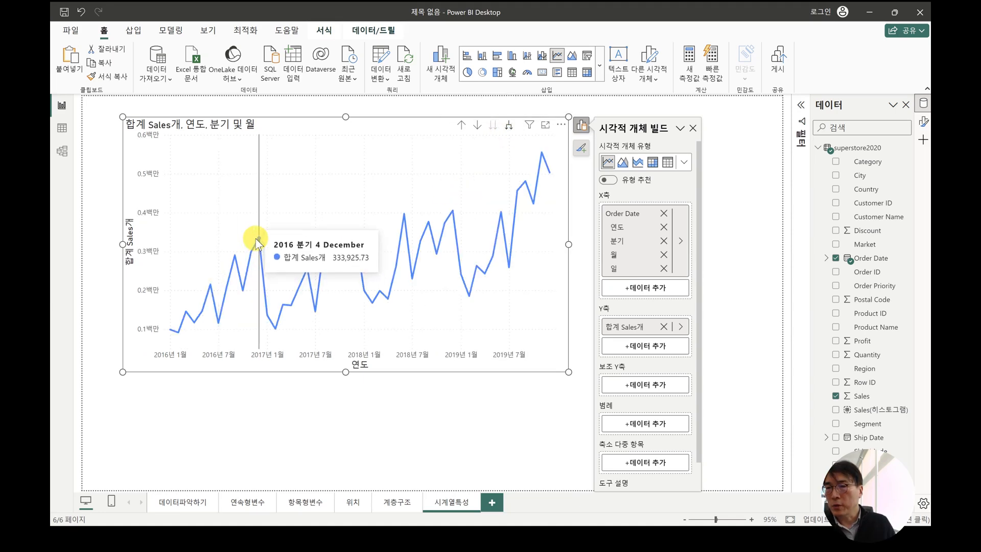
{"action": "mouse_move", "coordinate": [256, 237]}
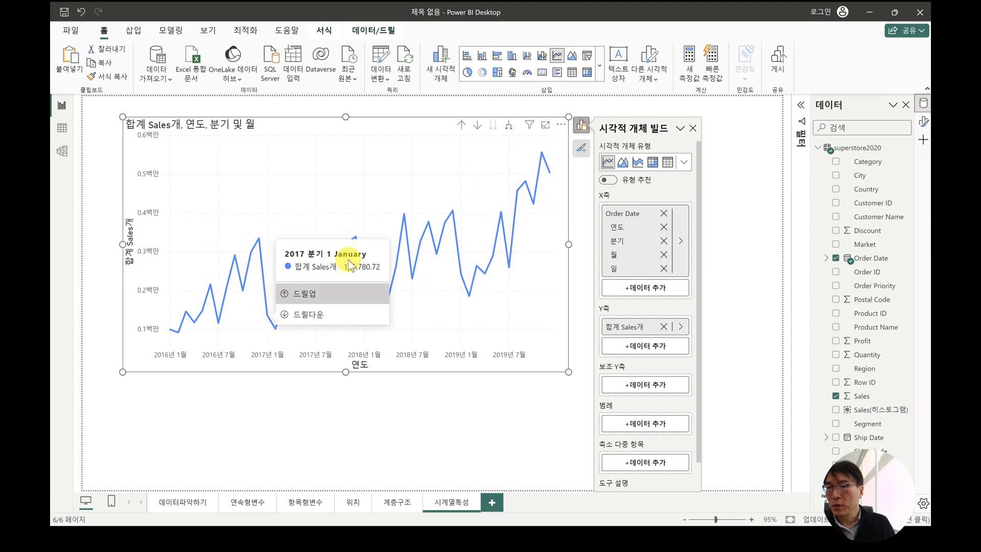
{"action": "mouse_move", "coordinate": [356, 238]}
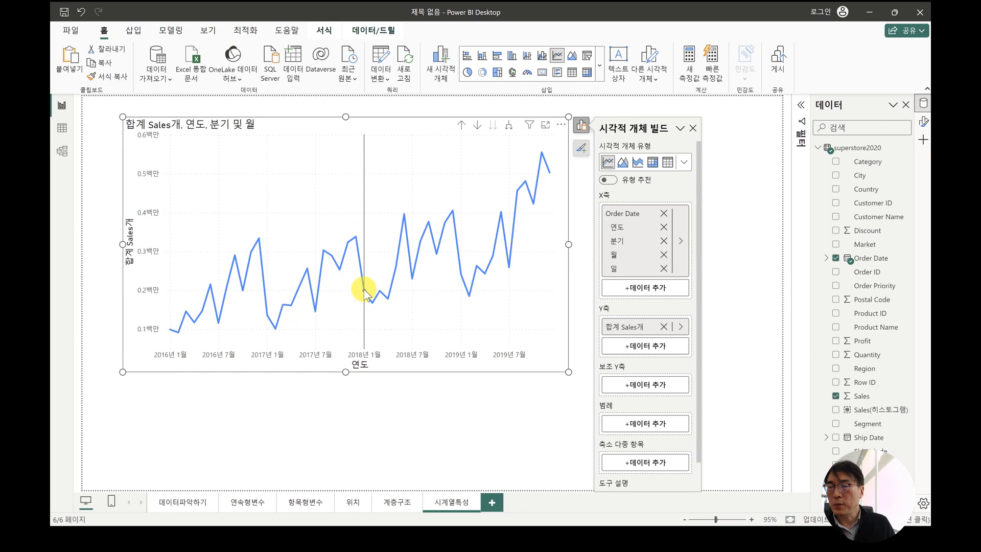
{"action": "mouse_move", "coordinate": [365, 293]}
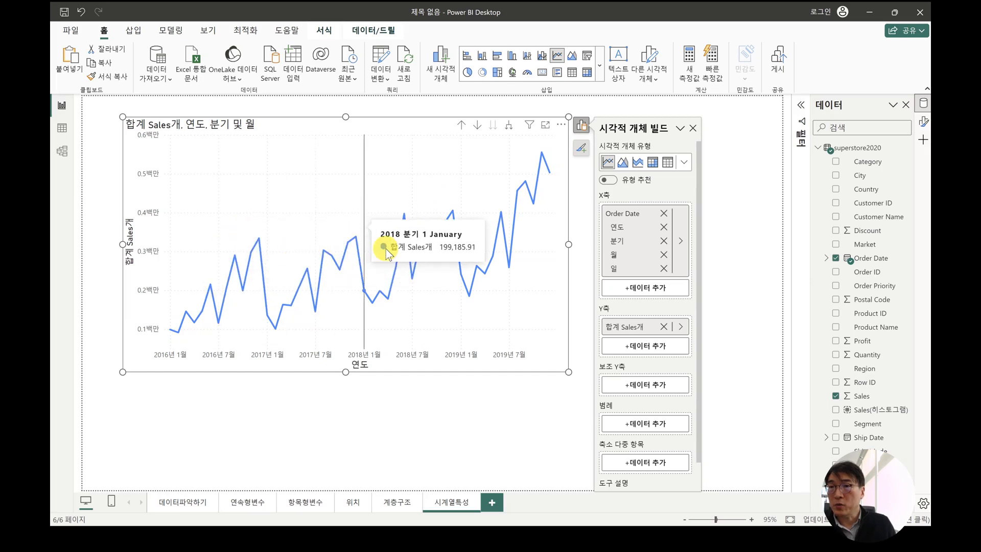
Step: Expand the line chart to the day level, widen it, and inspect the tallest 2016 sales spikes
{"action": "left_click", "coordinate": [509, 129]}
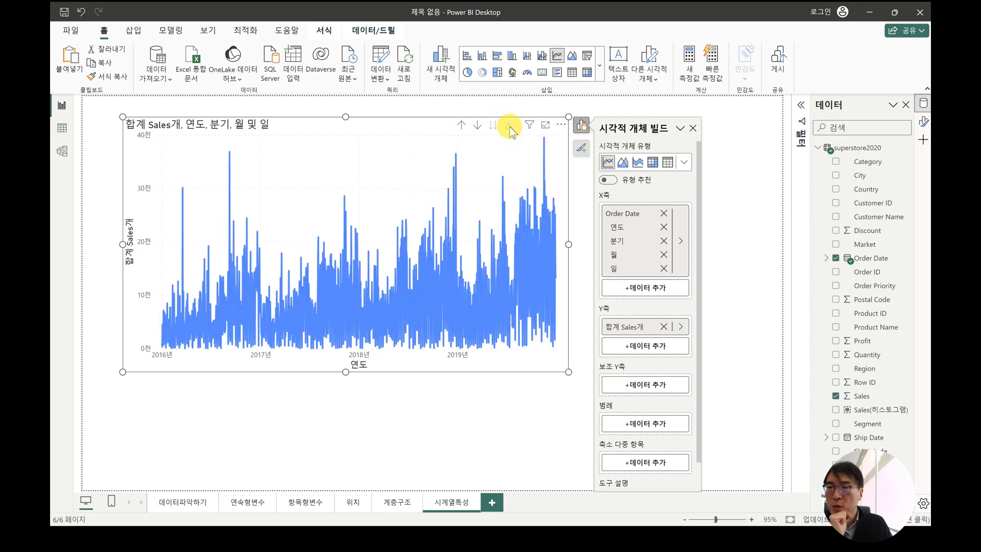
{"action": "left_click_drag", "start_coordinate": [568, 245], "coordinate": [750, 261]}
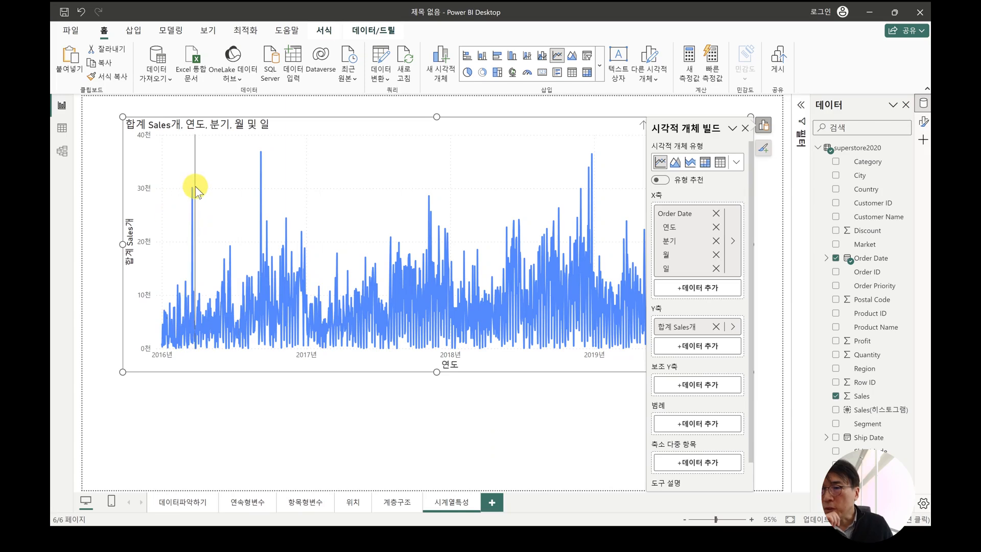
{"action": "mouse_move", "coordinate": [193, 190]}
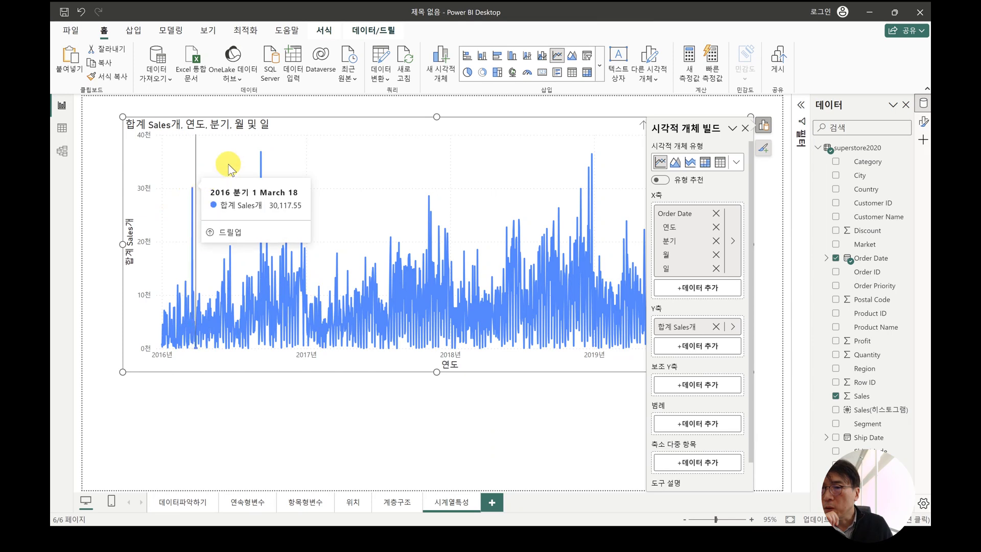
{"action": "mouse_move", "coordinate": [261, 156]}
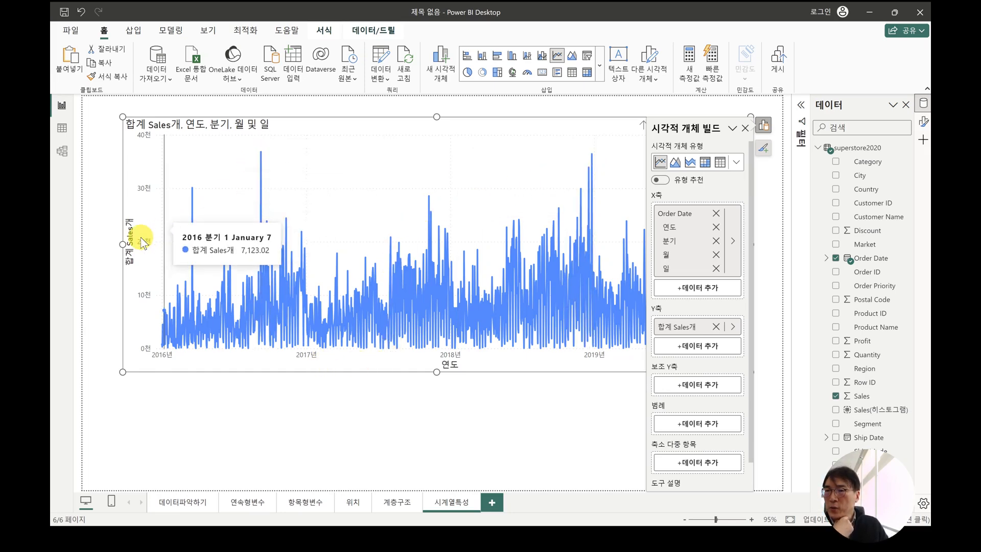
Step: Extend the line chart to the page's left edge and drill it up to the month level
{"action": "left_click_drag", "start_coordinate": [121, 243], "coordinate": [94, 255]}
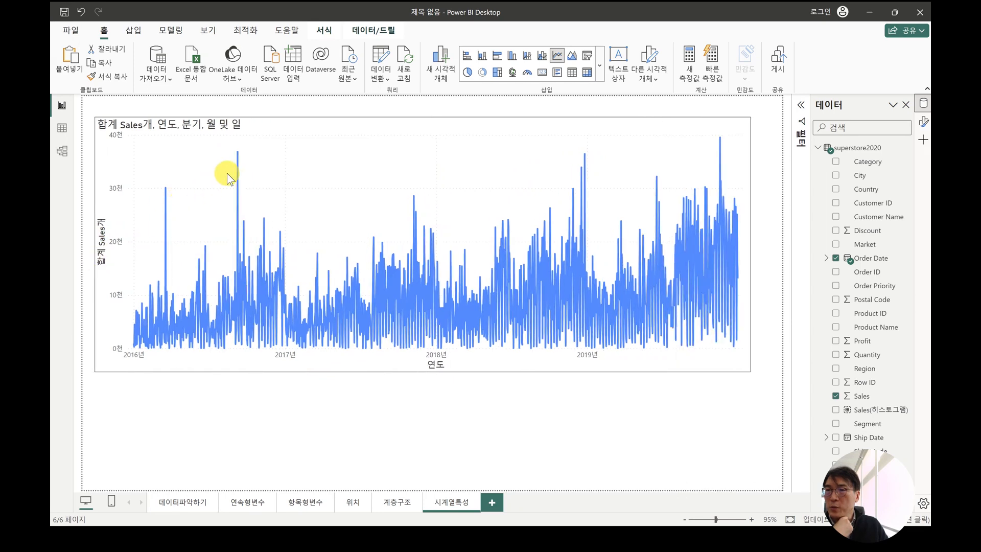
{"action": "left_click", "coordinate": [667, 179]}
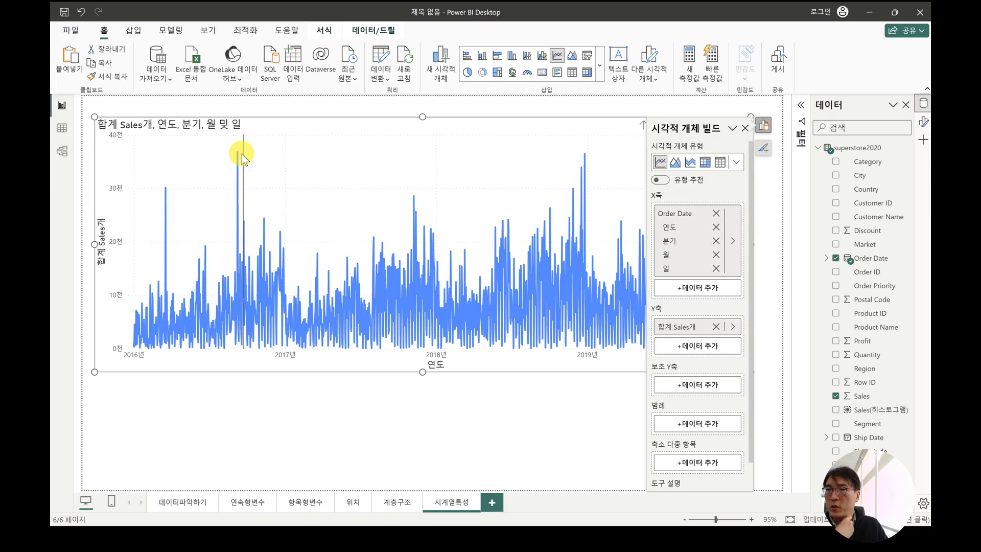
{"action": "left_click", "coordinate": [505, 456]}
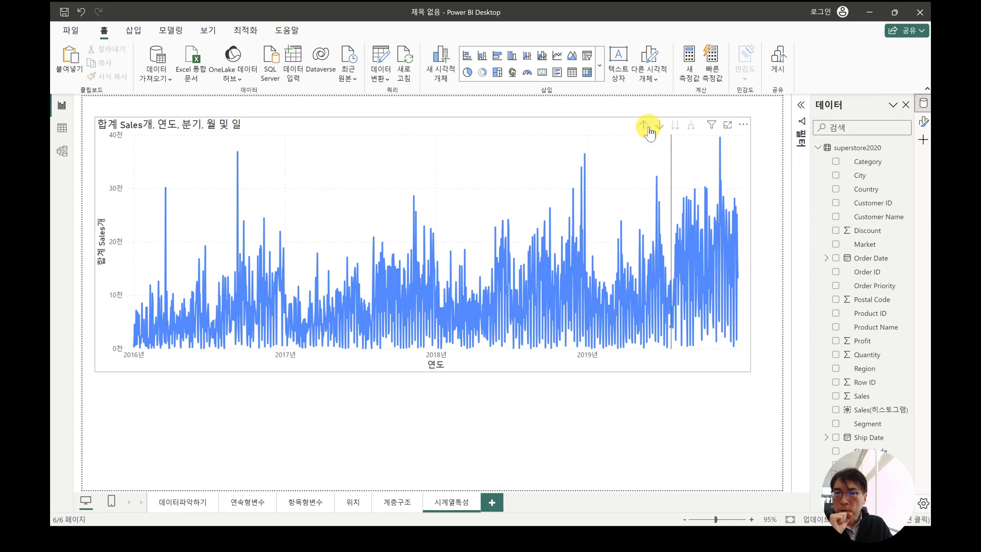
{"action": "left_click", "coordinate": [645, 126]}
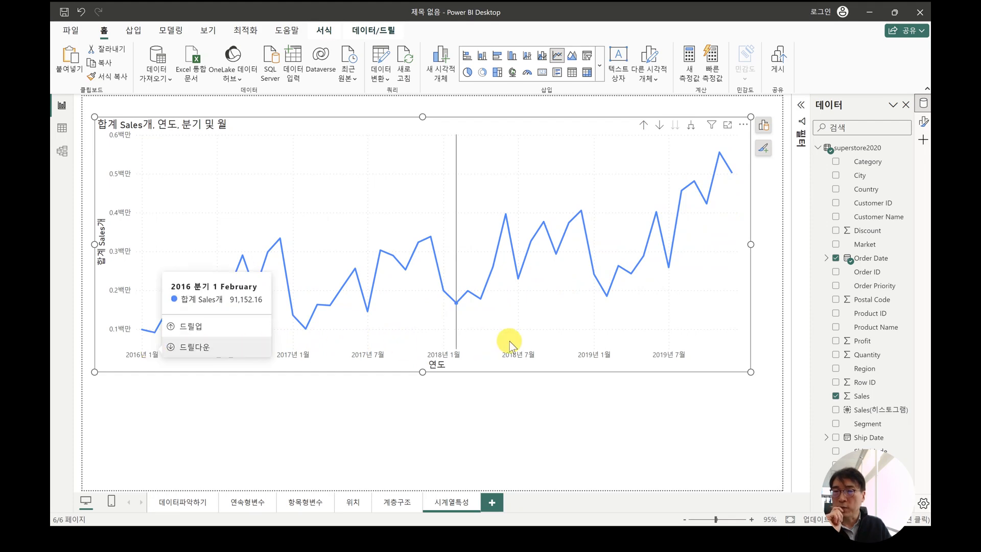
Step: Drill the line chart up from months to the year level
{"action": "left_click", "coordinate": [644, 125]}
{"action": "left_click", "coordinate": [644, 126]}
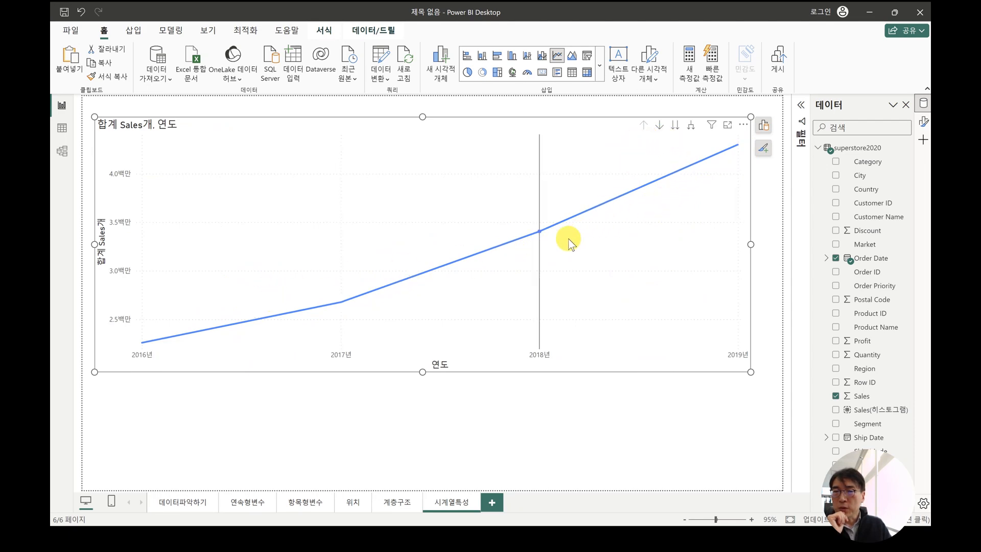
{"action": "mouse_move", "coordinate": [569, 242]}
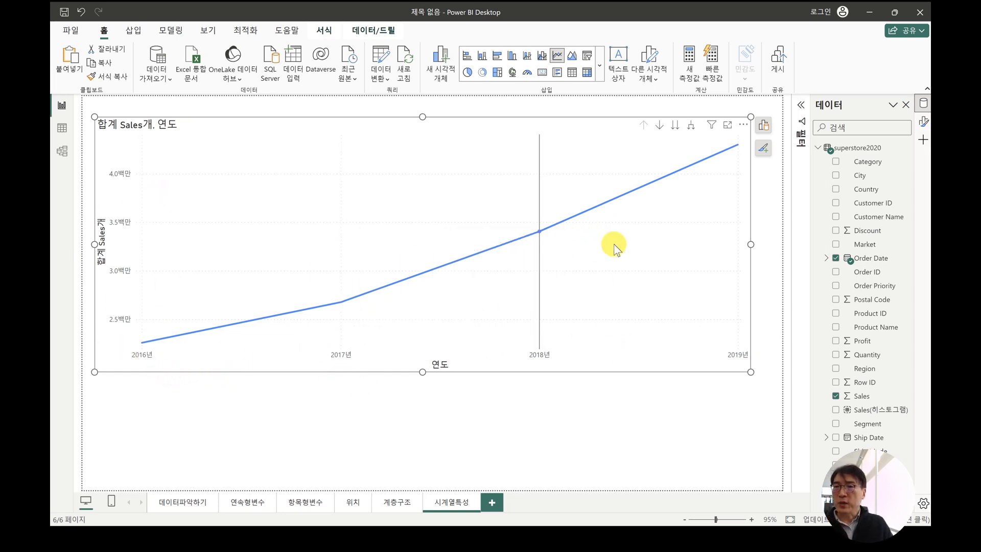
Step: Switch the line chart to quarters combined across all years and inspect the sales per quarter
{"action": "left_click", "coordinate": [676, 125]}
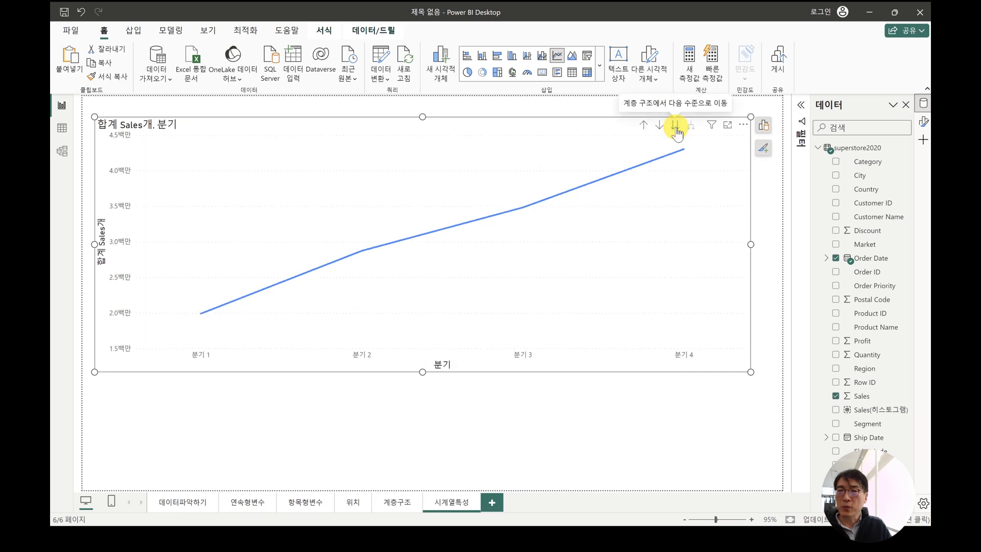
{"action": "mouse_move", "coordinate": [196, 322]}
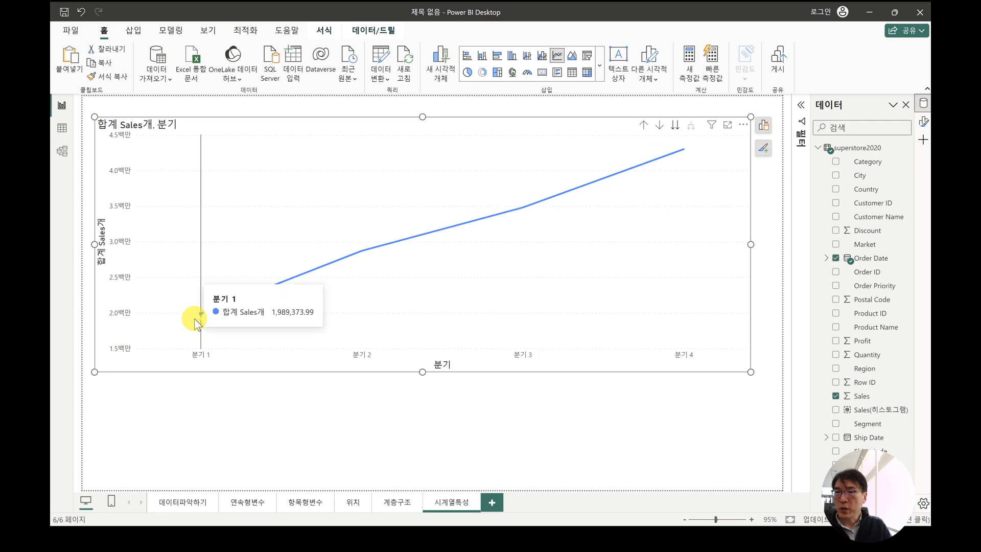
{"action": "left_click", "coordinate": [644, 126]}
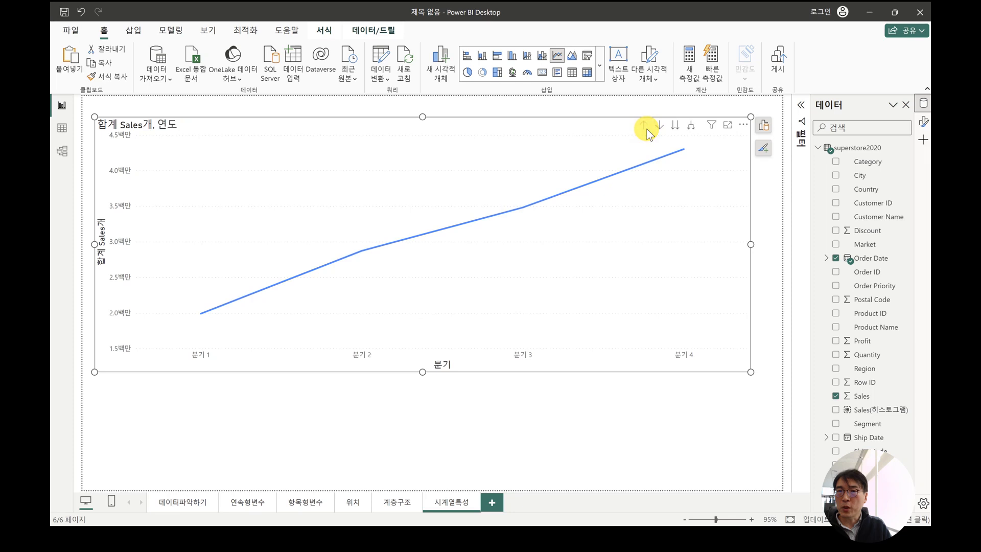
{"action": "left_click", "coordinate": [675, 128]}
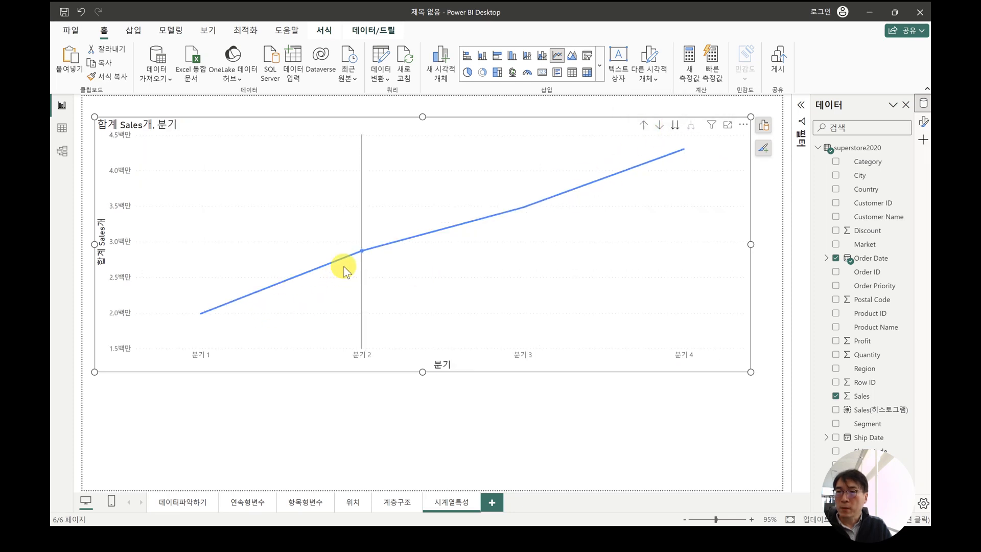
Step: Move the line chart to the combined month level and inspect the sales for February, July and November
{"action": "left_click", "coordinate": [675, 126]}
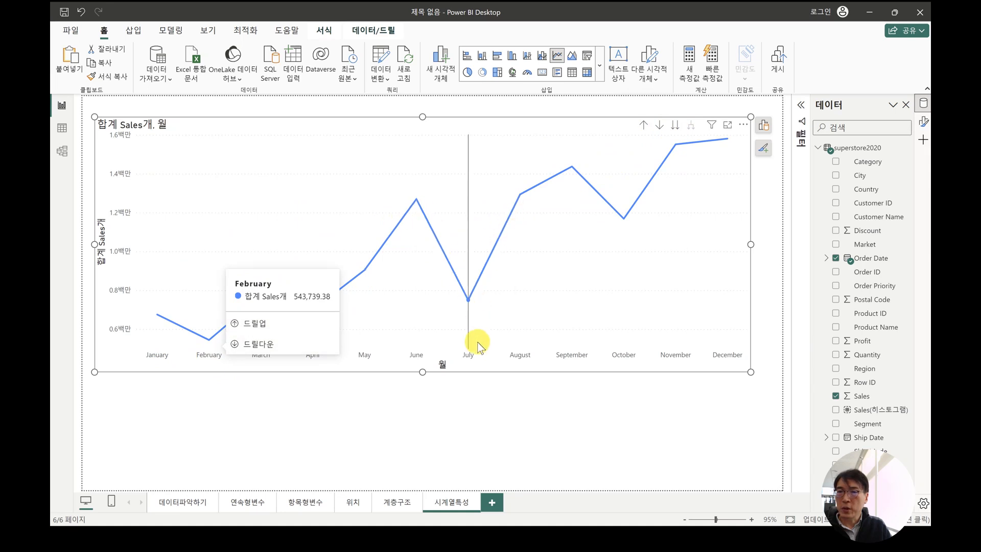
{"action": "mouse_move", "coordinate": [485, 312]}
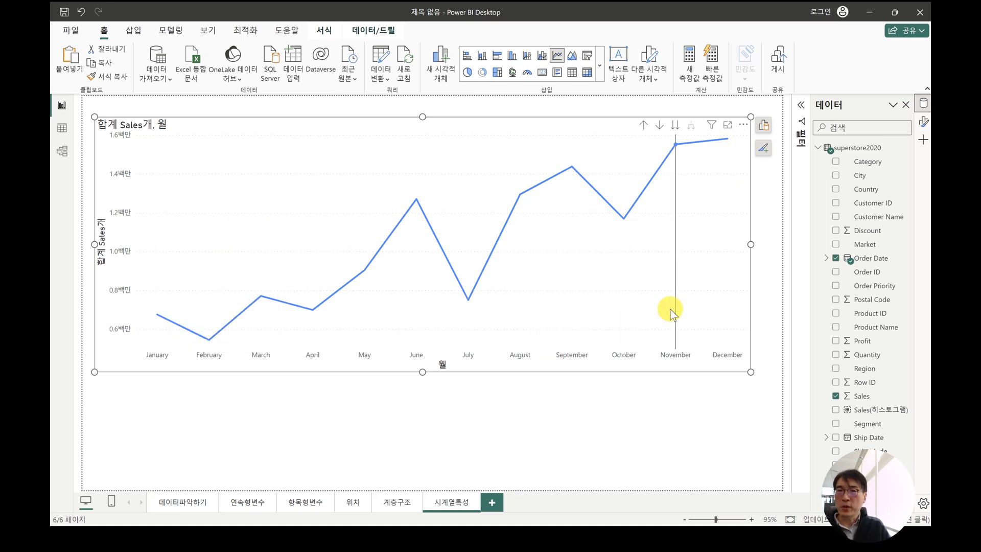
{"action": "mouse_move", "coordinate": [671, 310]}
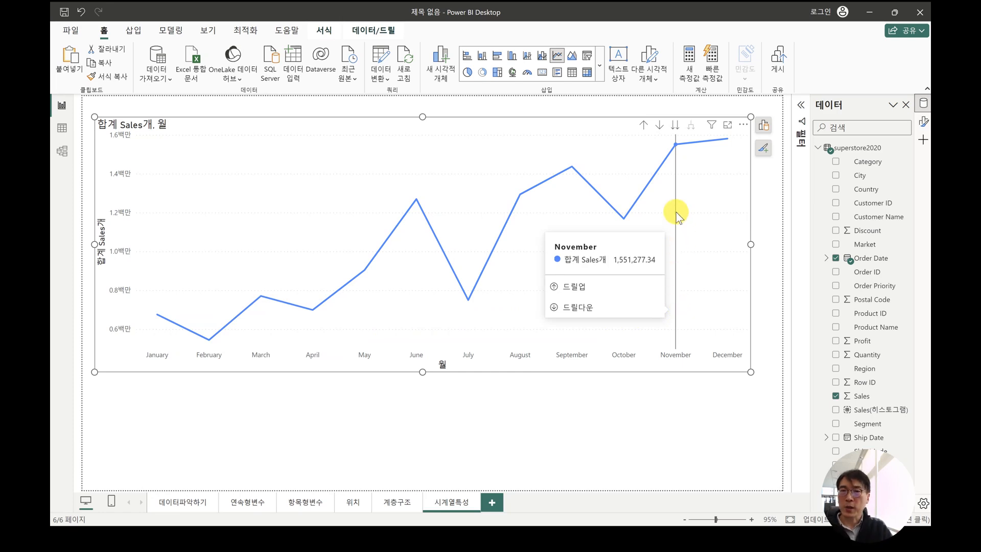
Step: View the line chart's sales by day of the month, and return the chart to the year level
{"action": "left_click", "coordinate": [675, 126]}
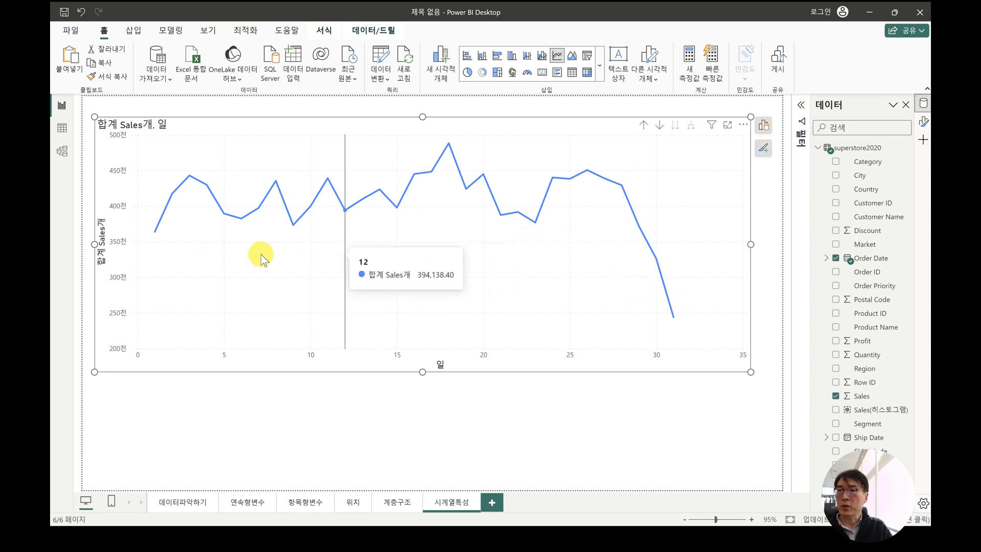
{"action": "left_click", "coordinate": [646, 128]}
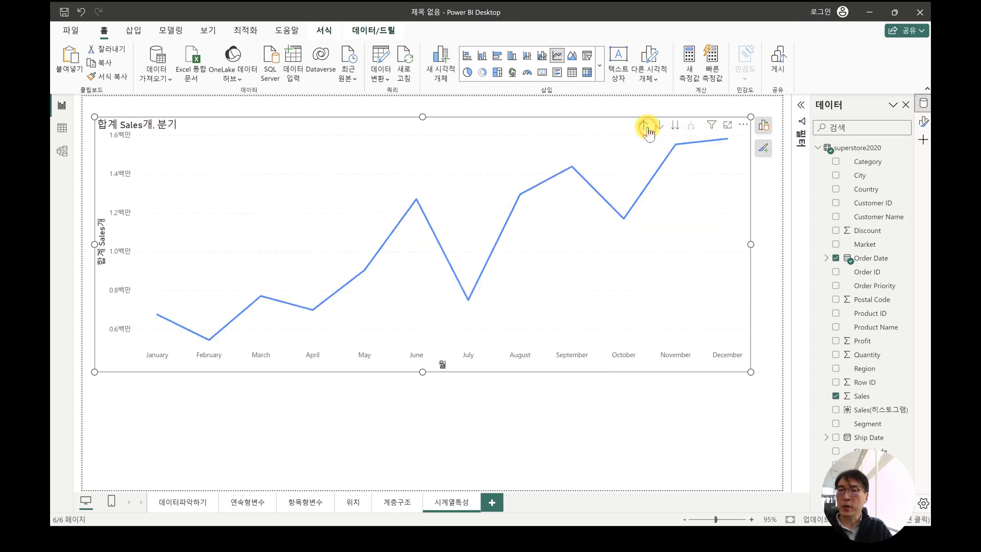
{"action": "left_click", "coordinate": [645, 127]}
{"action": "left_click", "coordinate": [648, 130]}
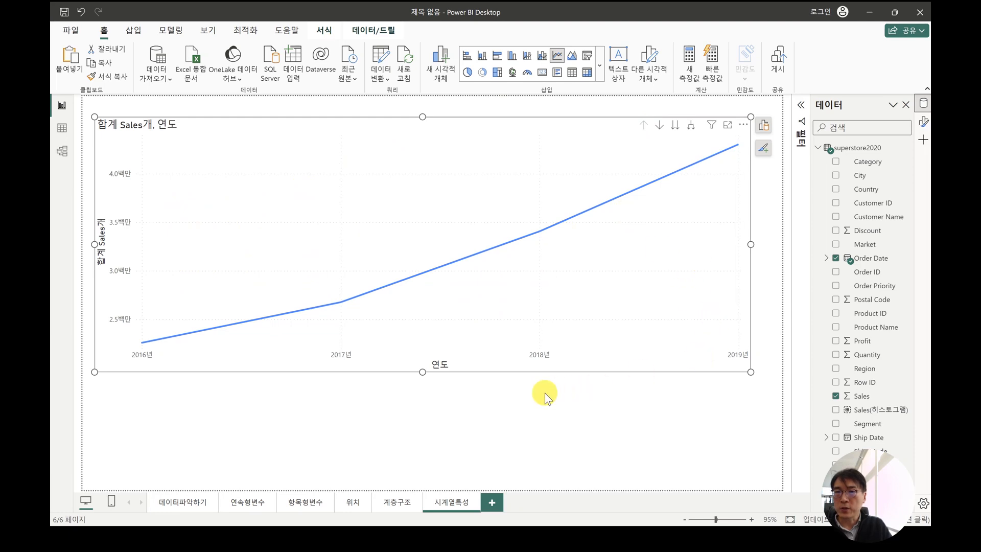
Step: Shorten the yearly sales line chart to about half its height and reposition it near the page's upper edge
{"action": "left_click_drag", "start_coordinate": [422, 372], "coordinate": [427, 248]}
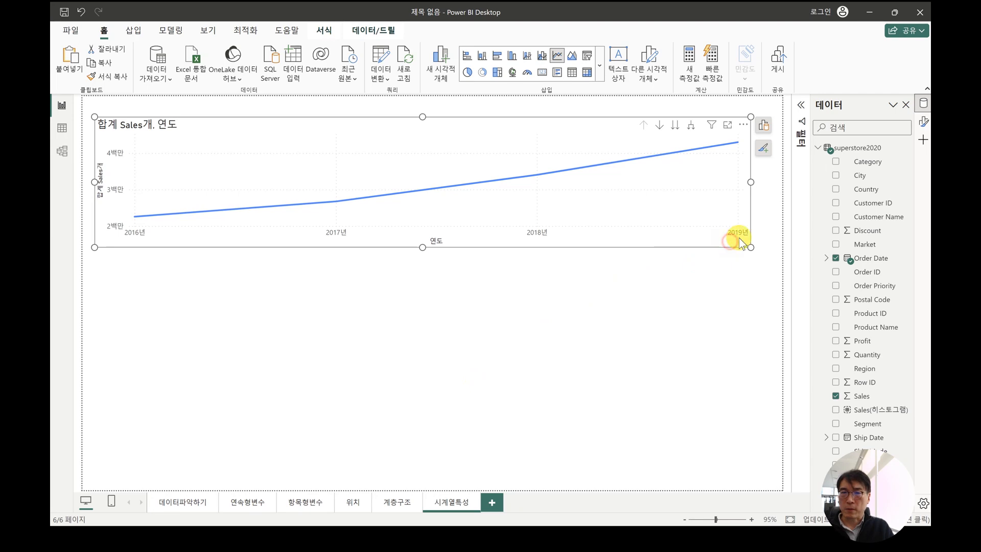
{"action": "left_click_drag", "start_coordinate": [738, 238], "coordinate": [748, 232]}
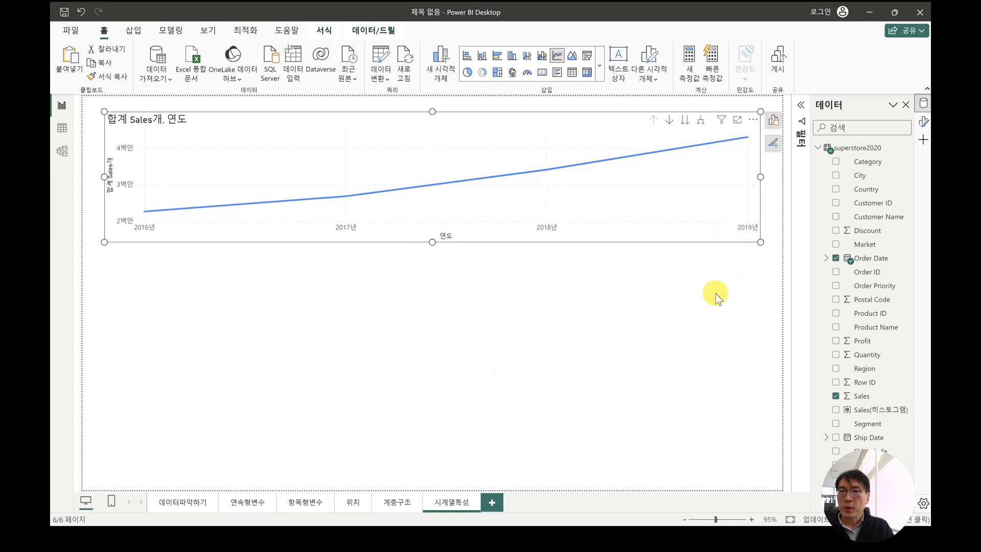
{"action": "left_click", "coordinate": [725, 305]}
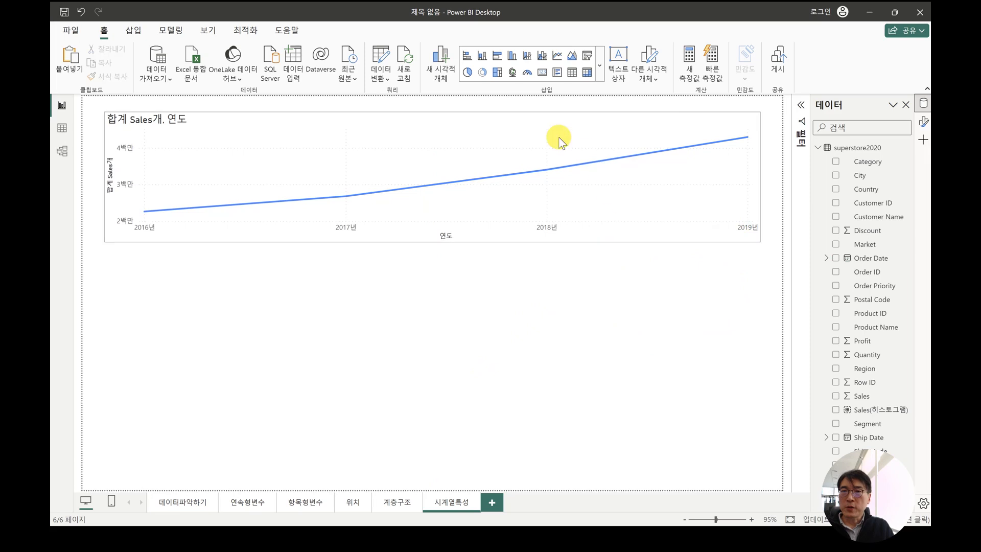
Step: Insert a line and stacked column chart and size it to fit below the line chart at the same width
{"action": "left_click", "coordinate": [599, 65]}
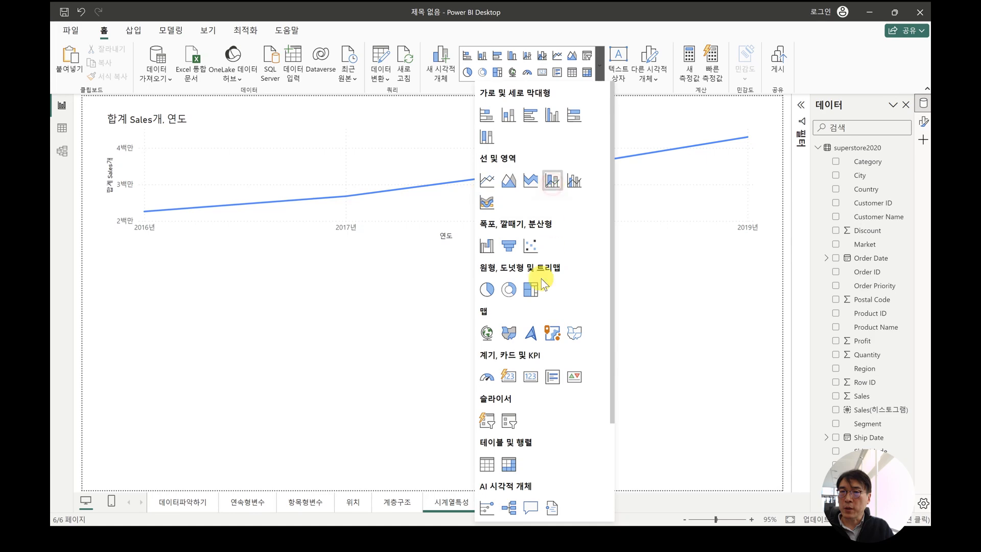
{"action": "left_click", "coordinate": [551, 182]}
{"action": "left_click_drag", "start_coordinate": [434, 381], "coordinate": [436, 389]}
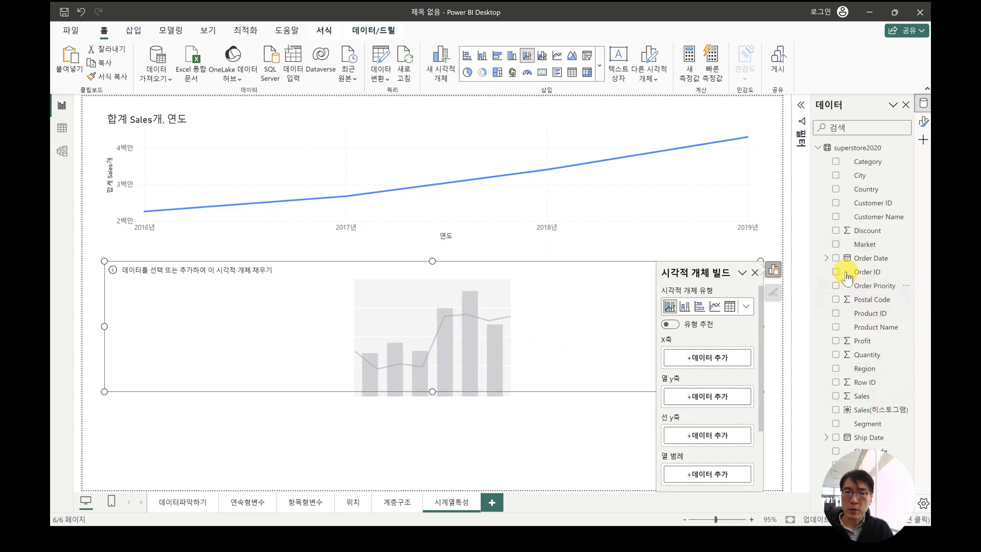
Step: Add Order Date to the combo chart's x-axis and Profit and Sales to its column y-axis
{"action": "left_click", "coordinate": [835, 258]}
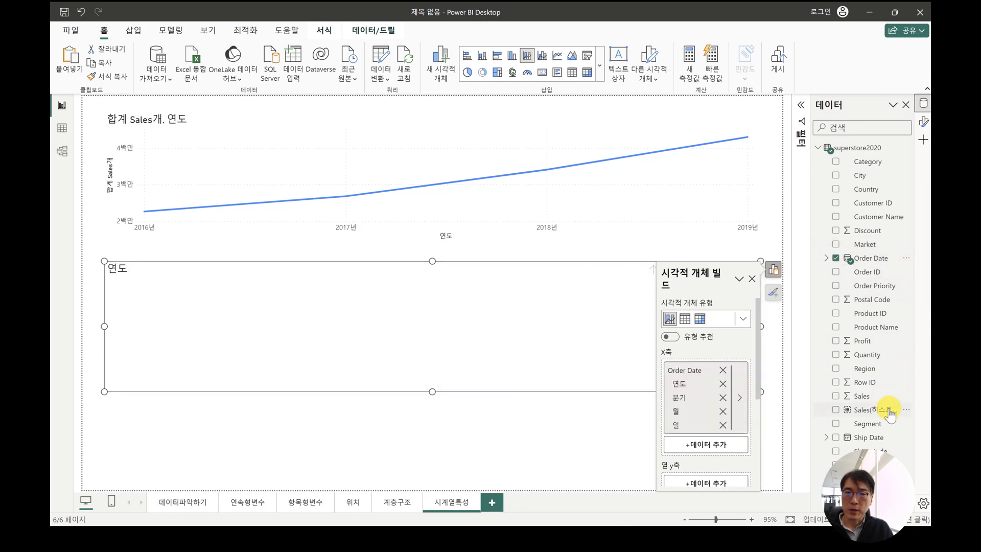
{"action": "scroll", "coordinate": [703, 453], "scroll_direction": "down", "scroll_amount": 2}
{"action": "scroll", "coordinate": [704, 453], "scroll_direction": "down", "scroll_amount": 1}
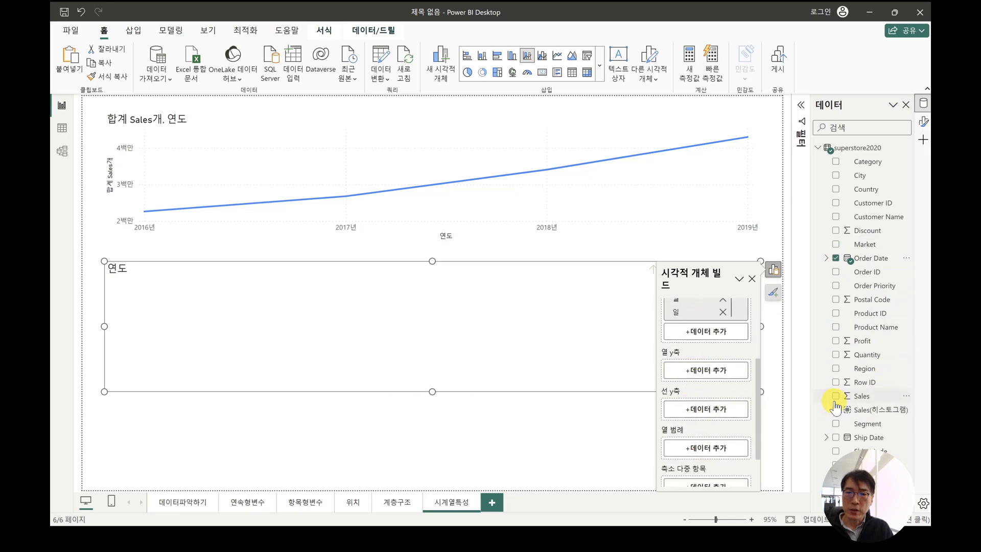
{"action": "left_click_drag", "start_coordinate": [836, 341], "coordinate": [852, 380]}
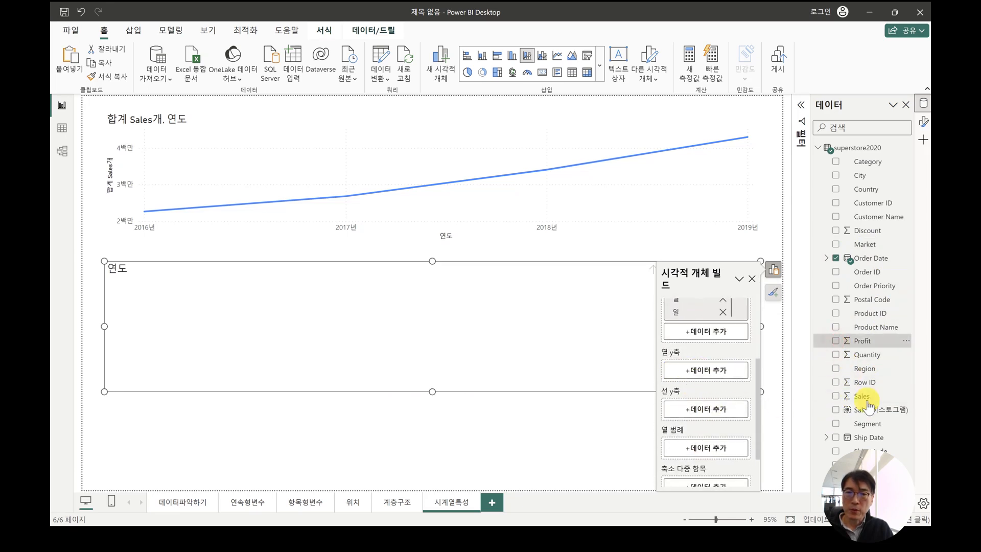
{"action": "left_click", "coordinate": [836, 396]}
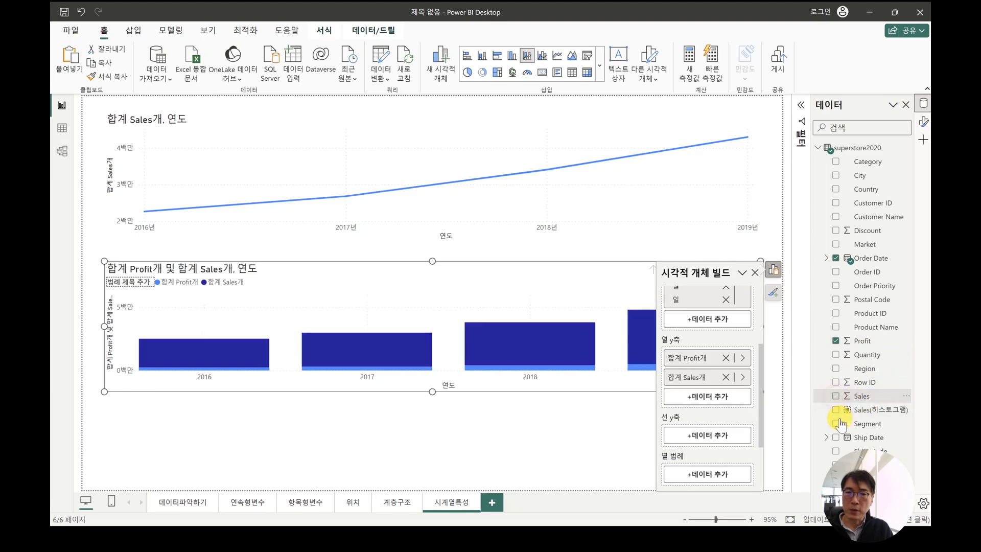
Step: Move Profit from the combo chart's column y-axis to its line y-axis, keeping Sales as columns
{"action": "mouse_move", "coordinate": [703, 381]}
{"action": "left_mouse_down"}
{"action": "mouse_move", "coordinate": [707, 438]}
{"action": "mouse_move", "coordinate": [708, 380]}
{"action": "left_mouse_up"}
{"action": "left_click_drag", "start_coordinate": [701, 358], "coordinate": [711, 439]}
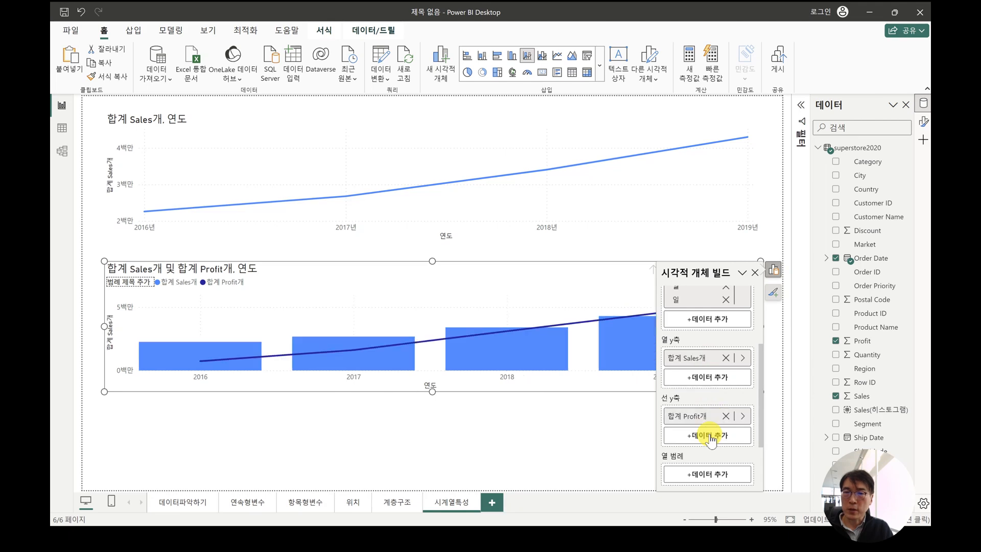
{"action": "left_click", "coordinate": [774, 269]}
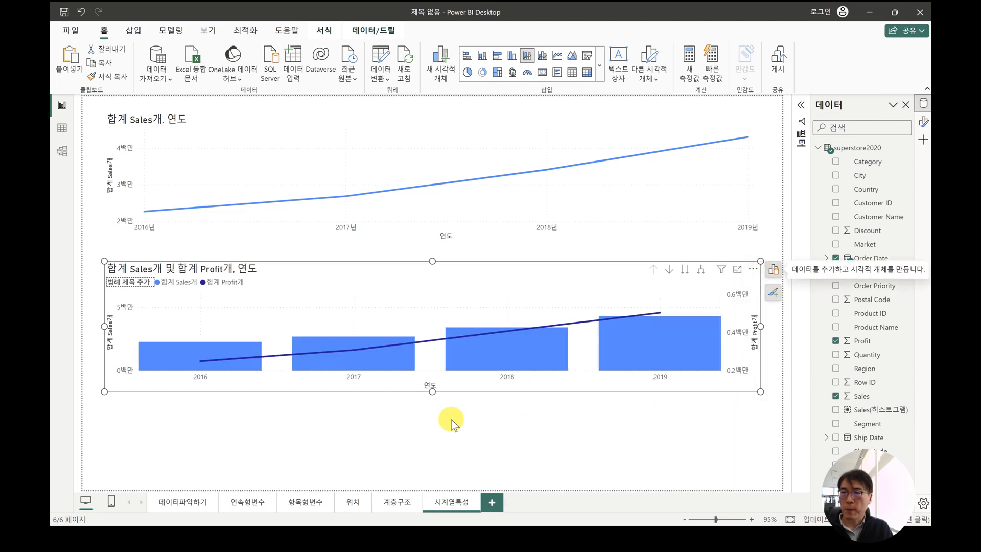
Step: Make the combo chart slightly taller and compare the yearly Sales columns with the Profit line
{"action": "left_click_drag", "start_coordinate": [432, 392], "coordinate": [430, 406]}
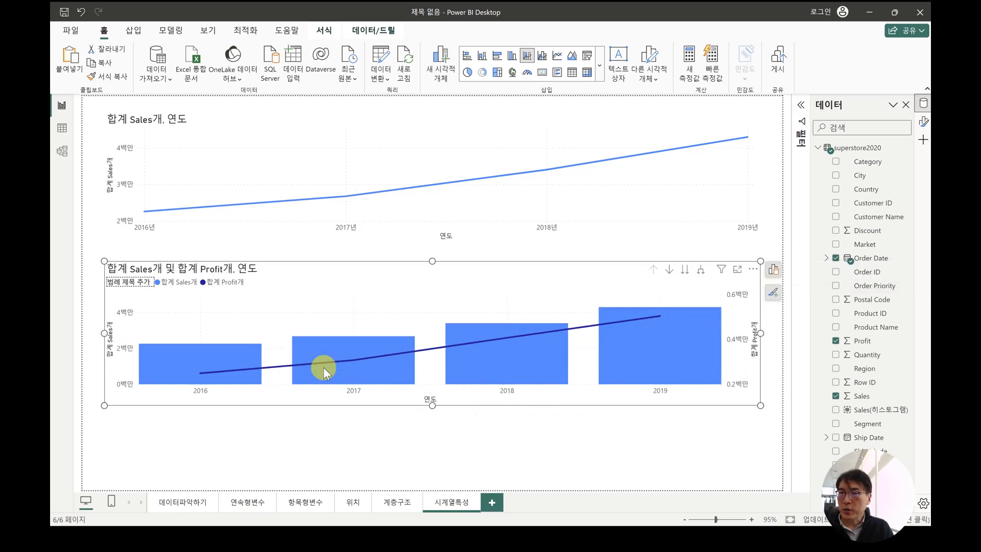
{"action": "mouse_move", "coordinate": [658, 315]}
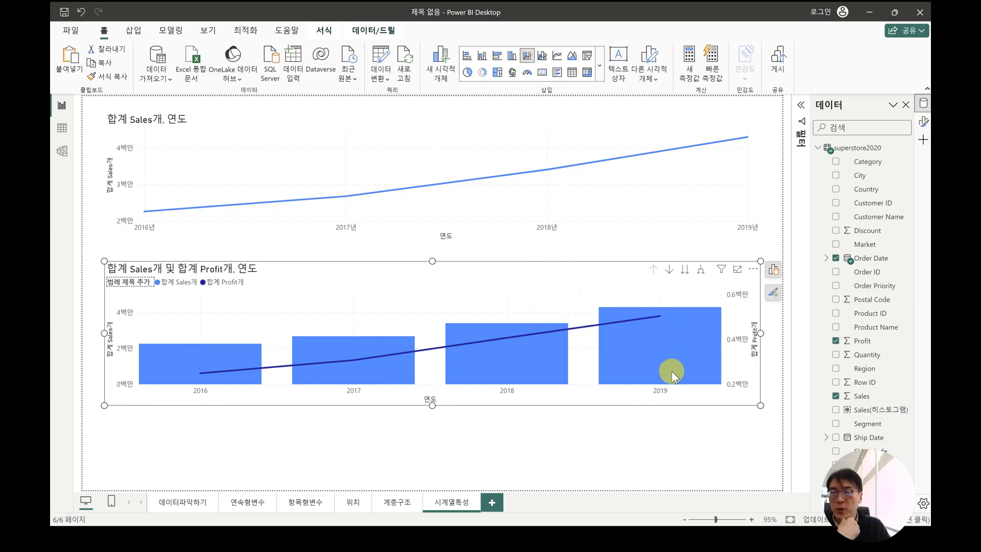
{"action": "mouse_move", "coordinate": [672, 371]}
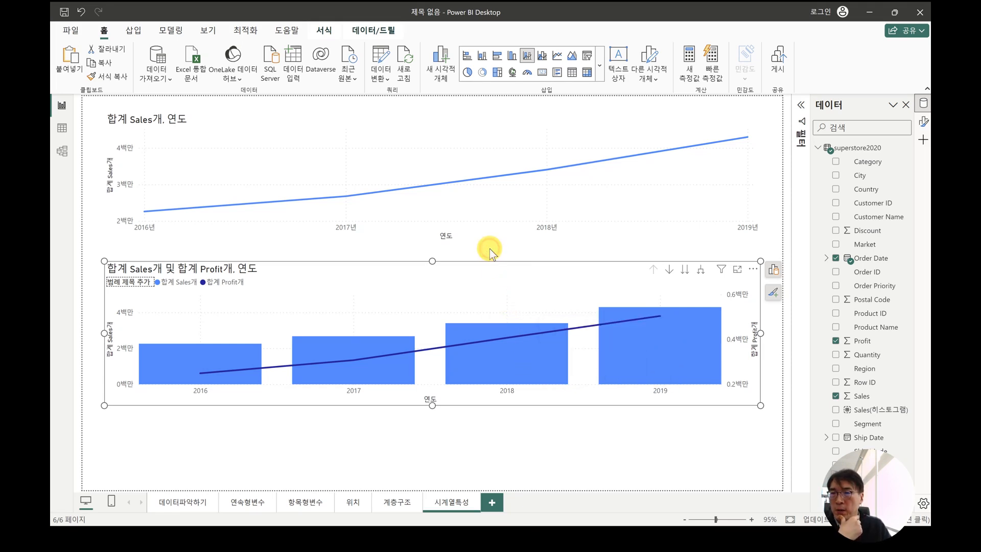
Step: Move the combo chart up closer to the line chart and reduce its height
{"action": "left_click", "coordinate": [492, 228]}
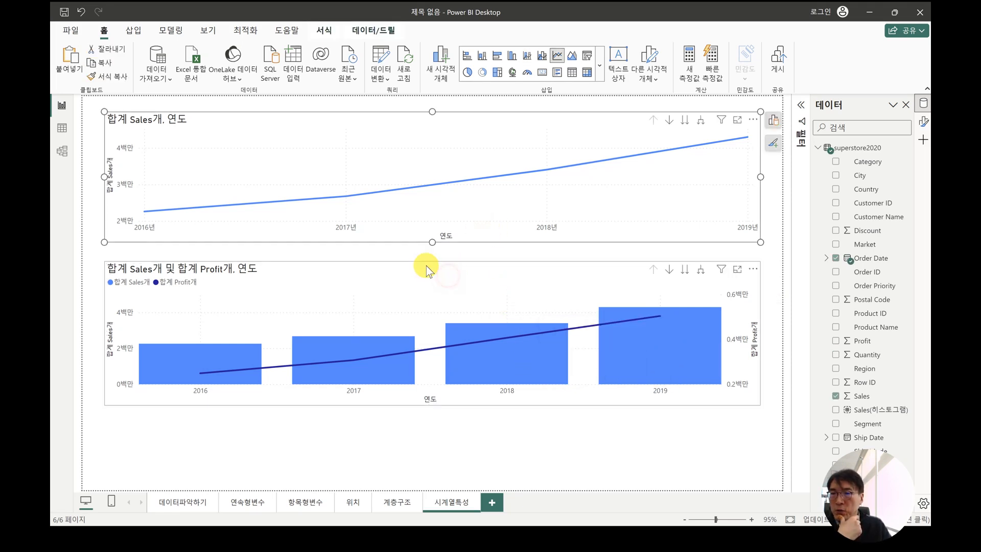
{"action": "left_click", "coordinate": [426, 266]}
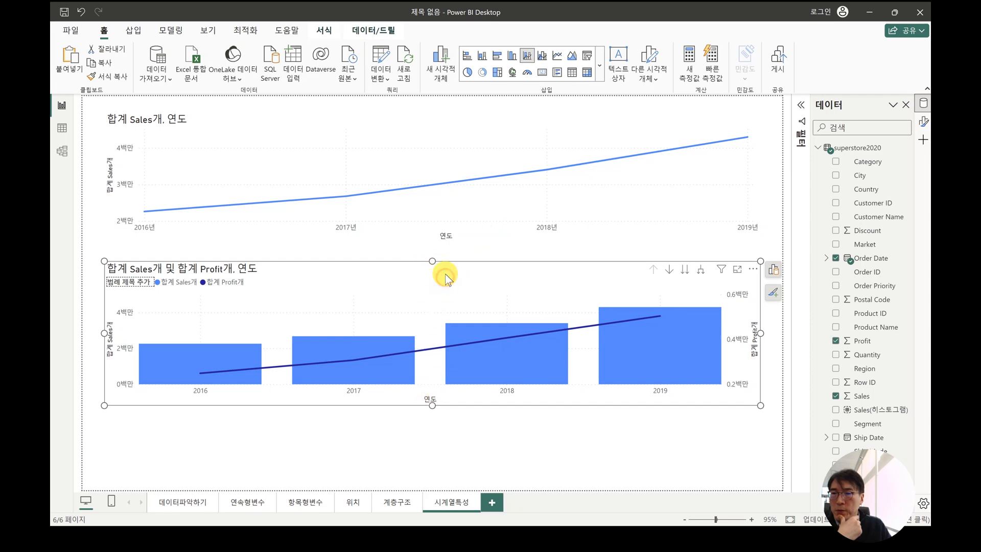
{"action": "left_click_drag", "start_coordinate": [446, 276], "coordinate": [444, 265]}
{"action": "left_click_drag", "start_coordinate": [433, 395], "coordinate": [433, 381]}
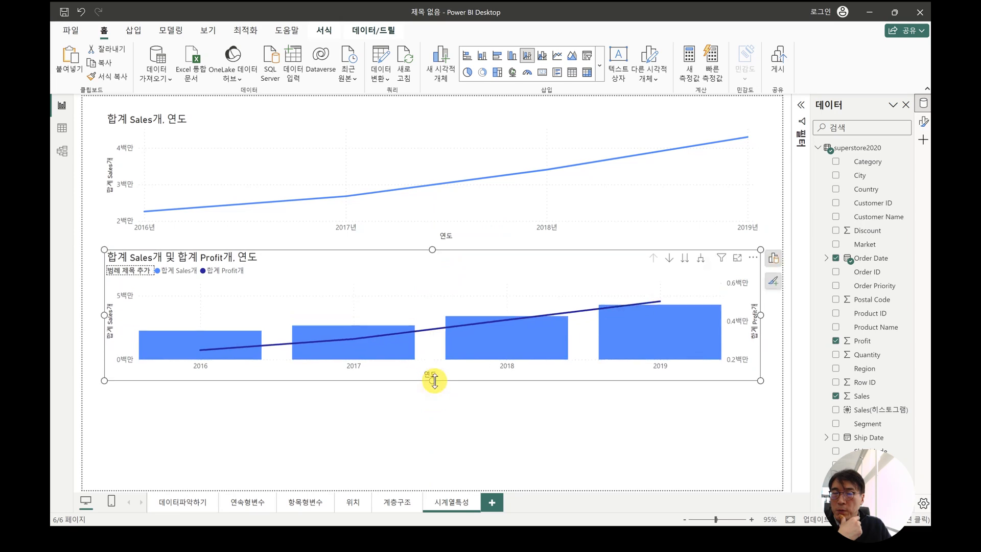
Step: Add Quantity to the combo chart's line y-axis alongside Profit and inspect the resulting lines
{"action": "left_click", "coordinate": [770, 262]}
{"action": "scroll", "coordinate": [705, 352], "scroll_direction": "down", "scroll_amount": 4}
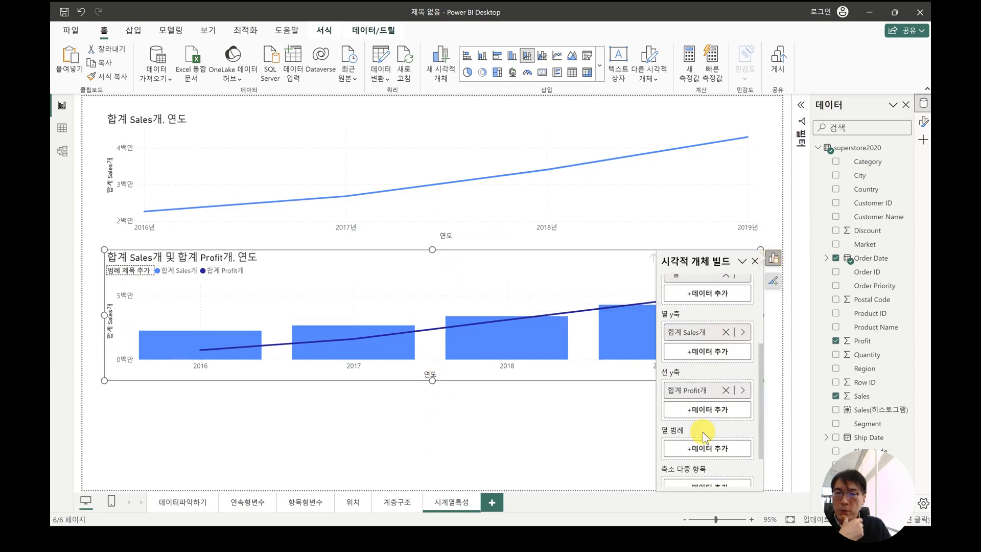
{"action": "left_click", "coordinate": [707, 409]}
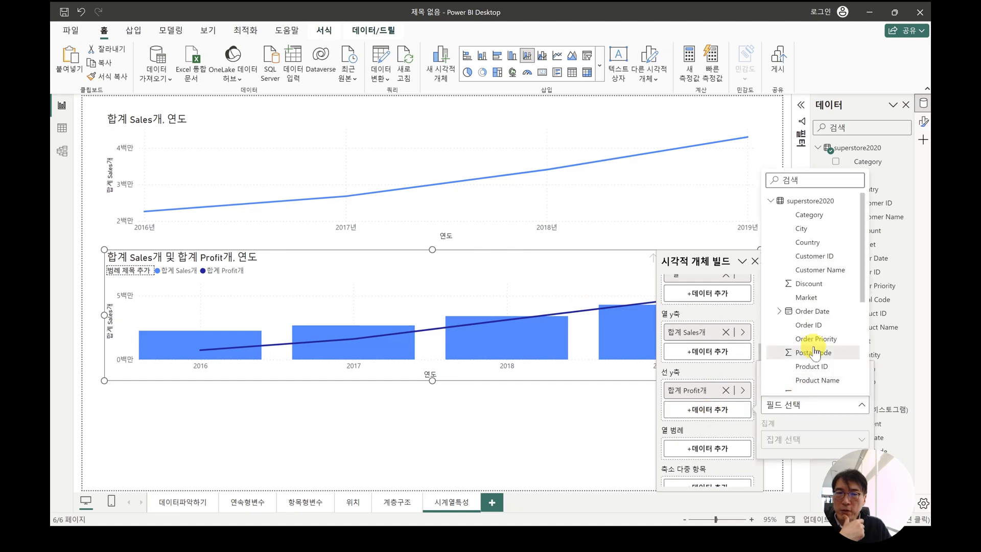
{"action": "scroll", "coordinate": [817, 307], "scroll_direction": "down", "scroll_amount": 1}
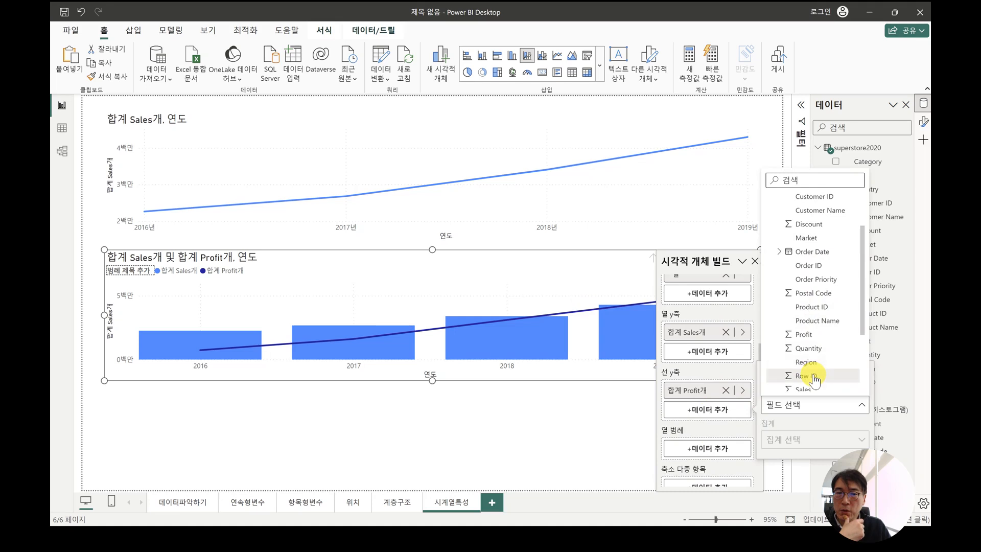
{"action": "left_click", "coordinate": [809, 348]}
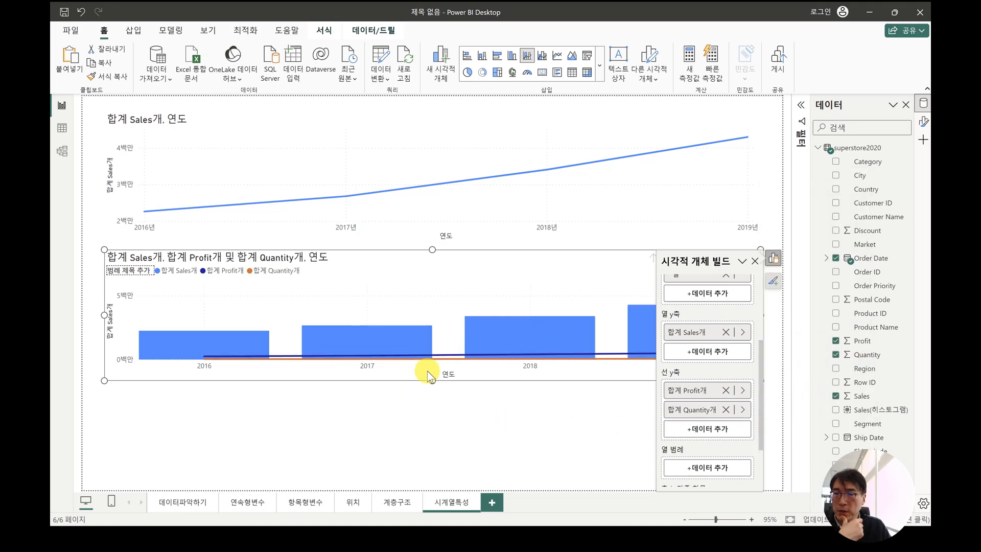
{"action": "left_click", "coordinate": [755, 263]}
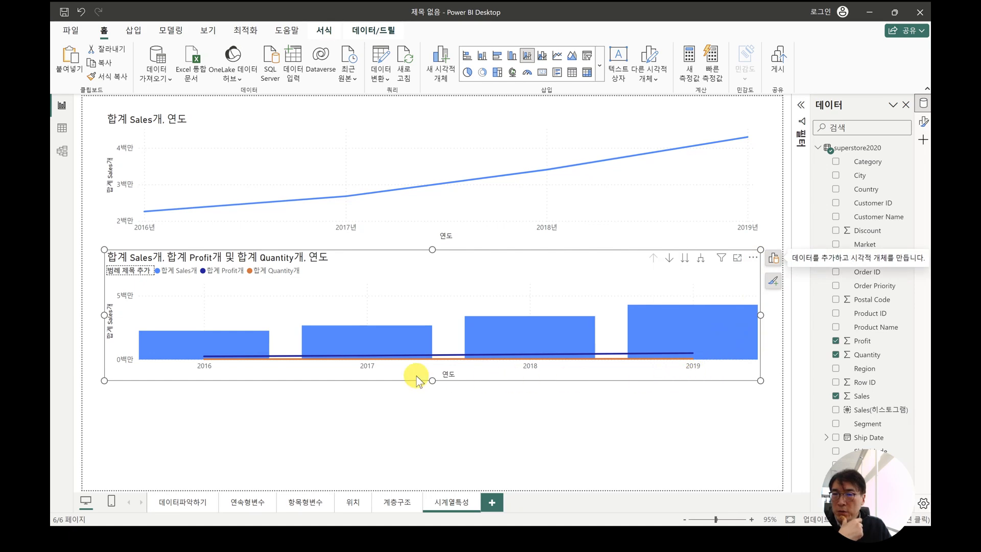
{"action": "mouse_move", "coordinate": [446, 356]}
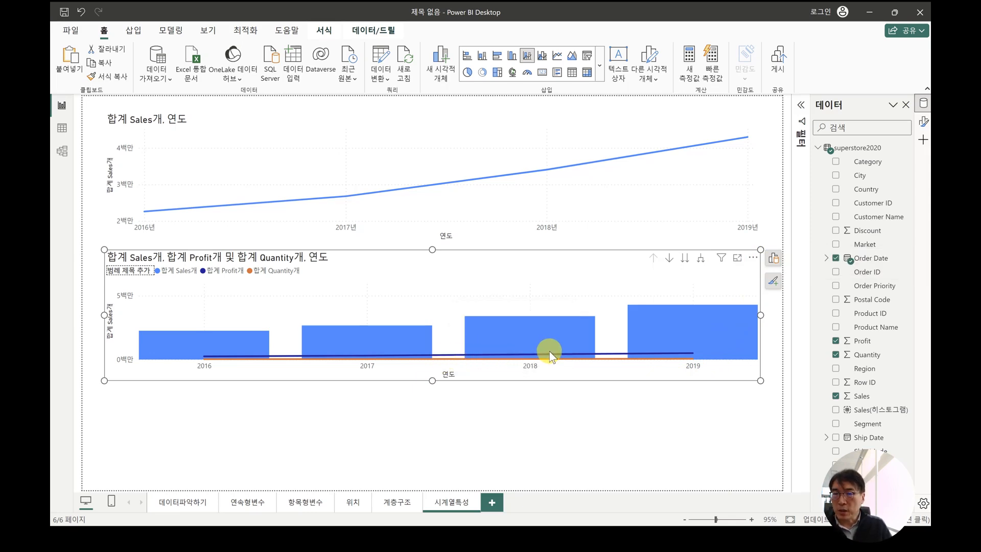
Step: Remove Quantity from the combo chart's line y-axis, leaving Profit as the only line
{"action": "mouse_move", "coordinate": [680, 356]}
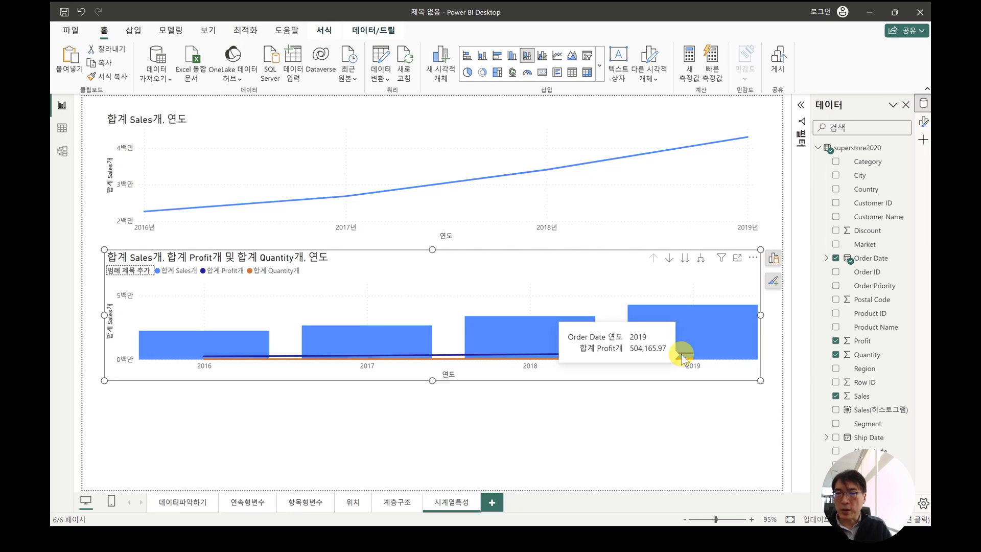
{"action": "left_click", "coordinate": [773, 258]}
{"action": "scroll", "coordinate": [700, 423], "scroll_direction": "down", "scroll_amount": 2}
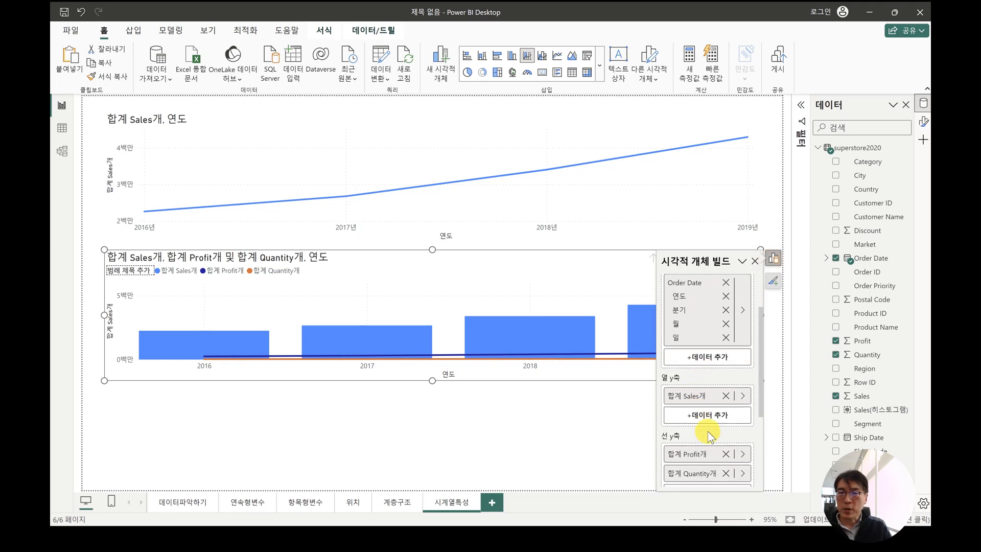
{"action": "scroll", "coordinate": [713, 439], "scroll_direction": "down", "scroll_amount": 1}
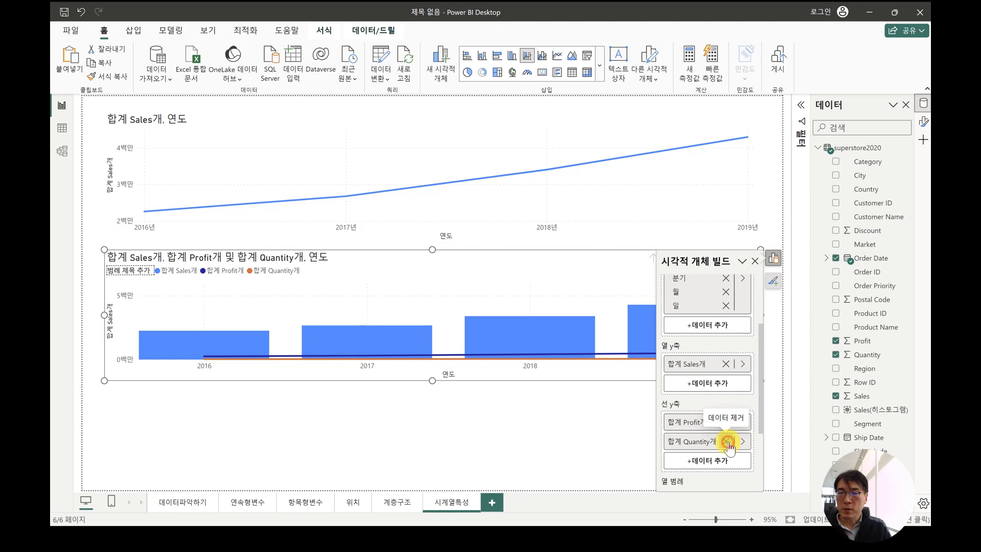
{"action": "left_click", "coordinate": [727, 441]}
{"action": "left_click", "coordinate": [524, 445]}
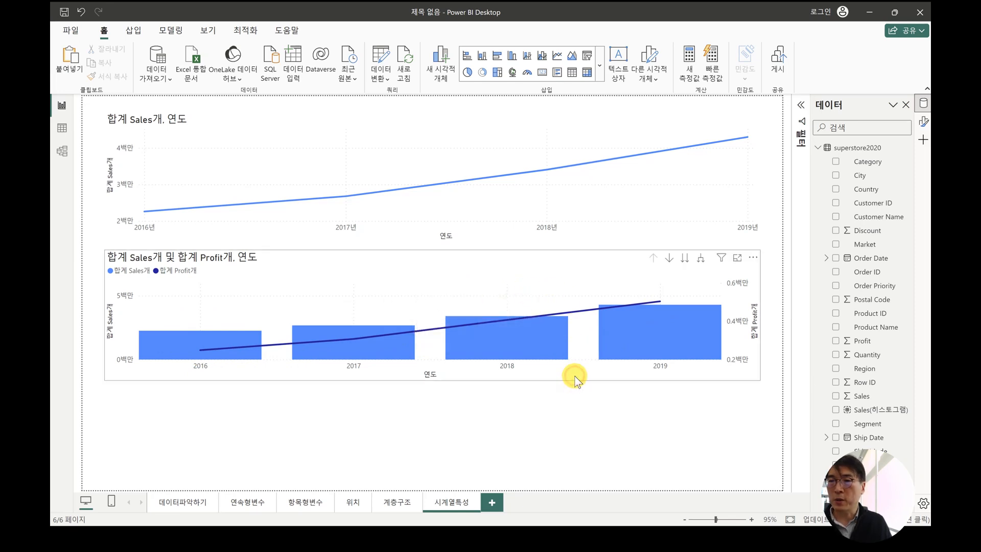
Step: Reduce the line chart's height and move the combo chart up below it to free space on the page
{"action": "left_click_drag", "start_coordinate": [575, 377], "coordinate": [574, 365]}
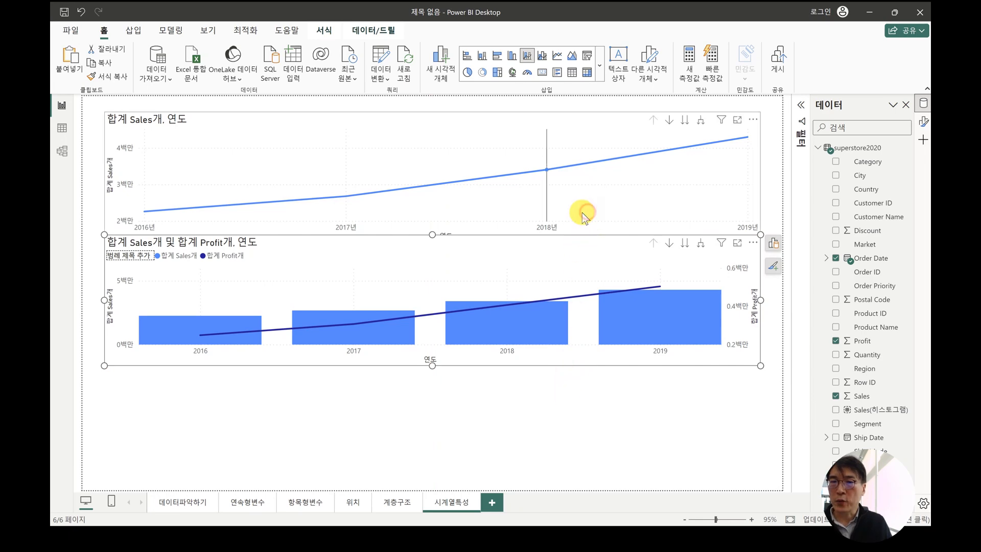
{"action": "mouse_move", "coordinate": [433, 236]}
{"action": "left_mouse_down"}
{"action": "mouse_move", "coordinate": [434, 207]}
{"action": "mouse_move", "coordinate": [432, 237]}
{"action": "left_mouse_up"}
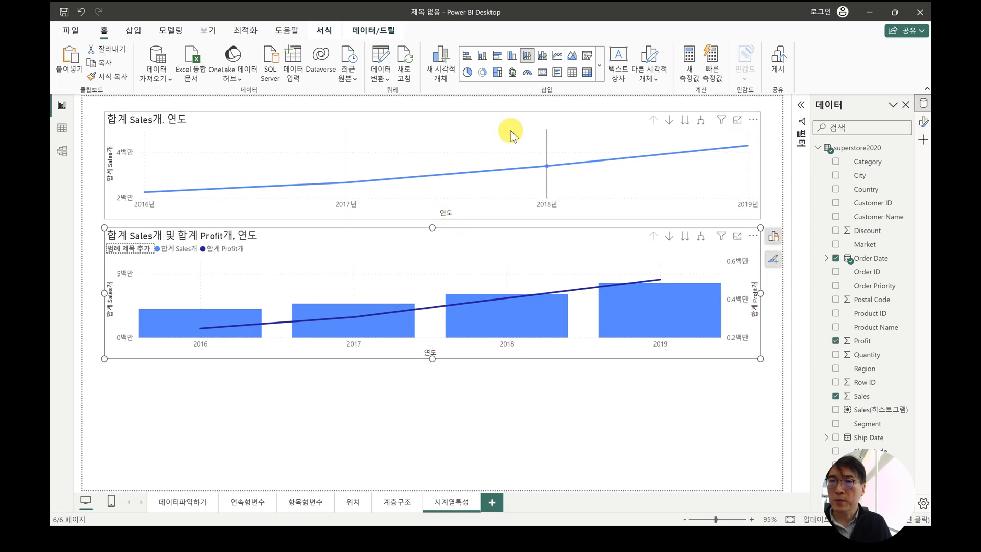
Step: Insert a new ribbon chart in the empty area below the combo chart, with no existing visual selected
{"action": "left_click", "coordinate": [600, 65]}
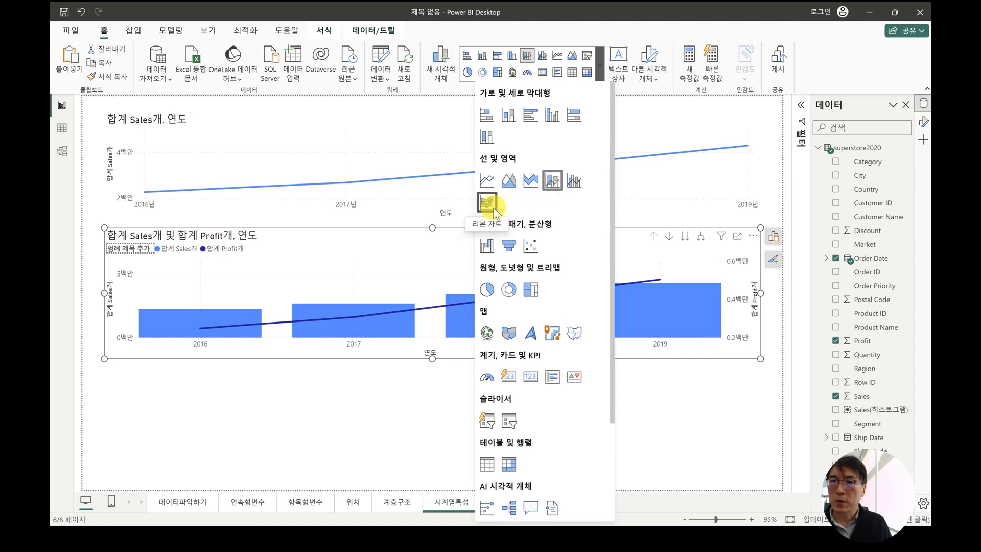
{"action": "left_click", "coordinate": [416, 390]}
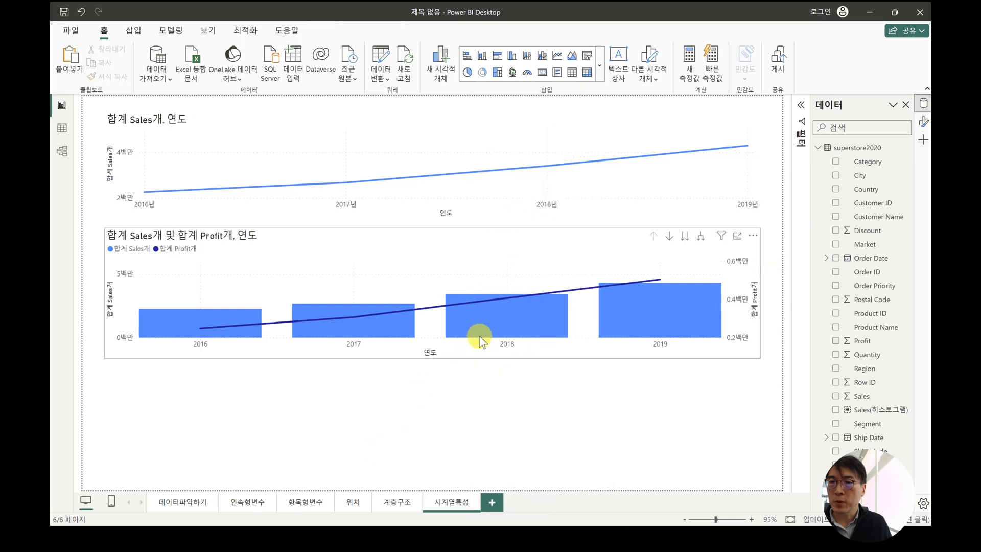
{"action": "left_click", "coordinate": [600, 66]}
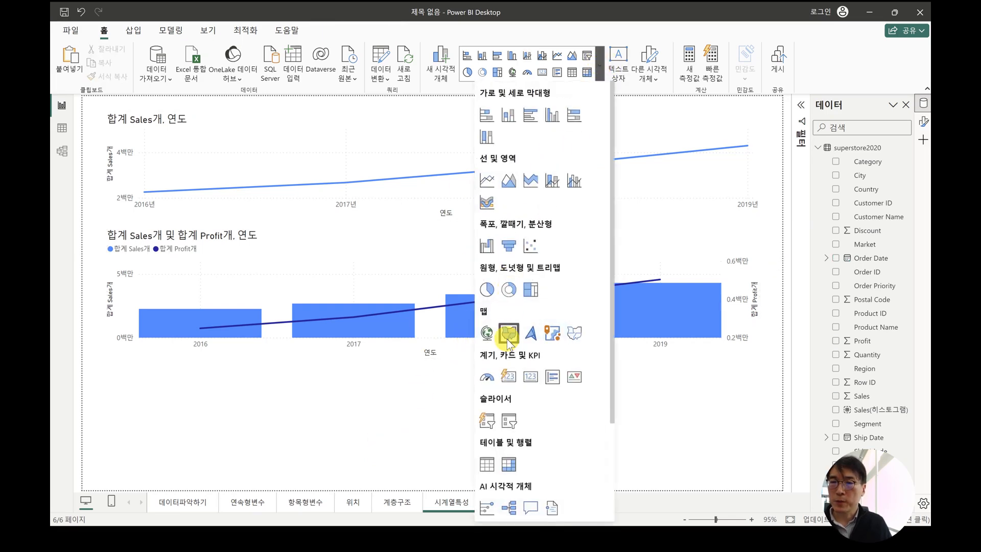
{"action": "left_click", "coordinate": [484, 205]}
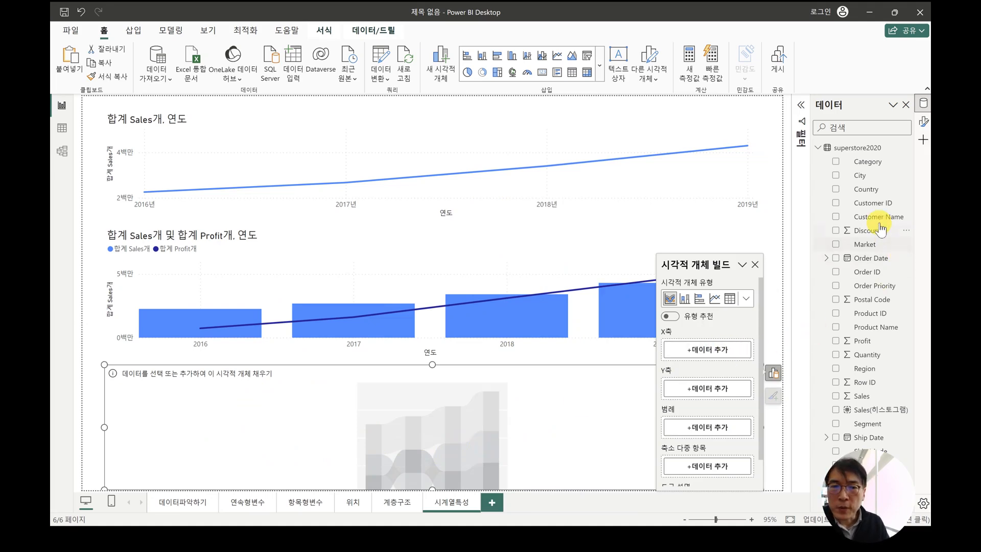
Step: Build the ribbon chart with Order Date on the x-axis, Sales on the y-axis and Category as the legend
{"action": "left_click", "coordinate": [836, 397]}
{"action": "left_click", "coordinate": [836, 396]}
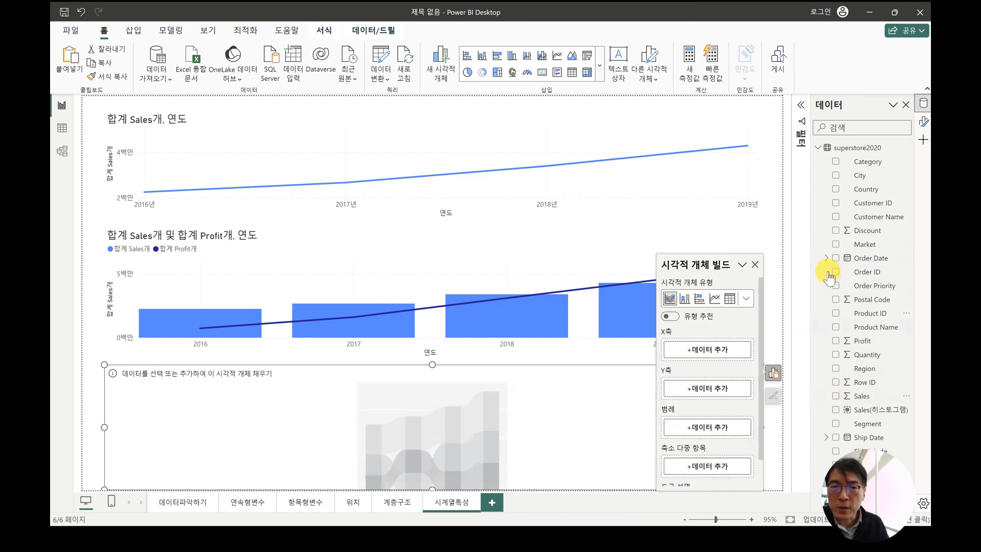
{"action": "left_click", "coordinate": [835, 259]}
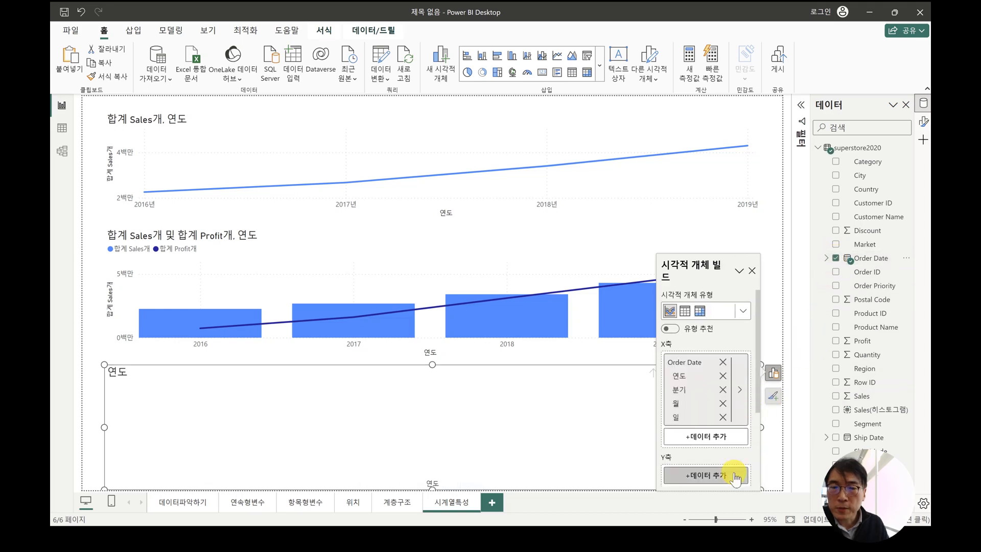
{"action": "scroll", "coordinate": [715, 416], "scroll_direction": "down", "scroll_amount": 3}
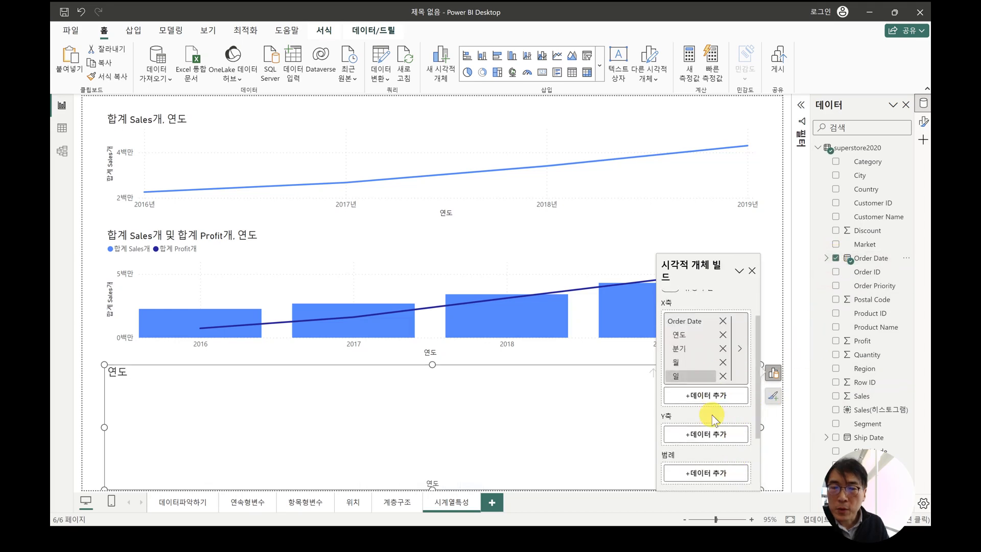
{"action": "left_click", "coordinate": [836, 397]}
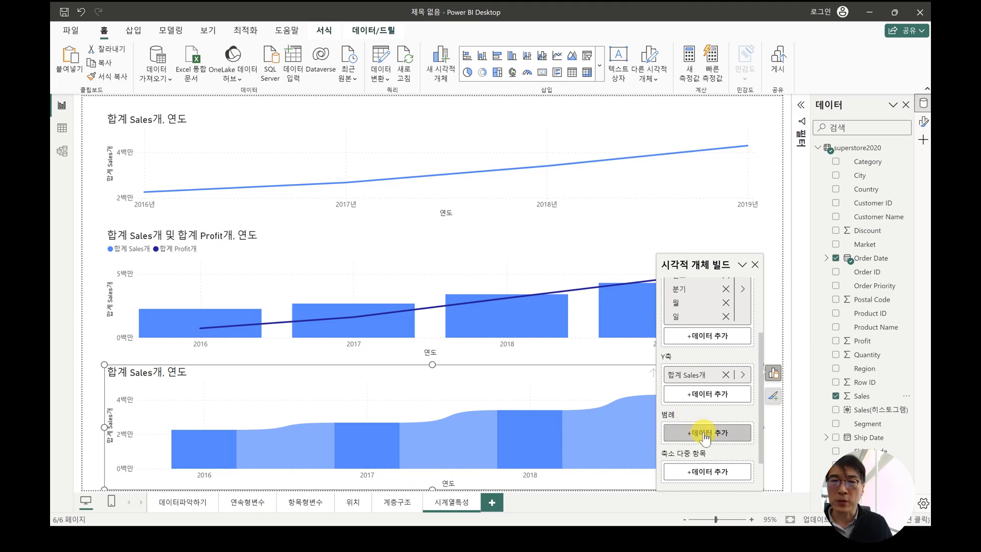
{"action": "left_click", "coordinate": [836, 162]}
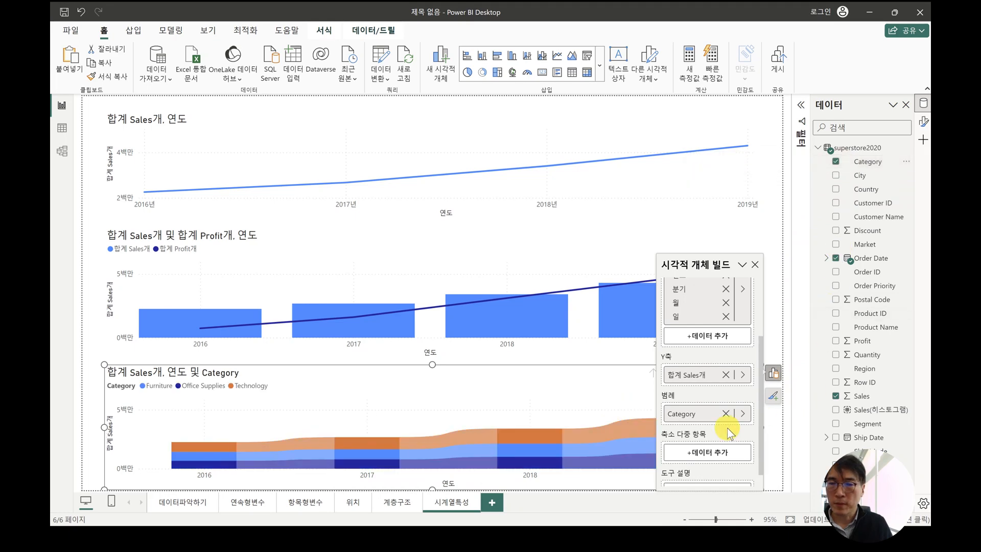
{"action": "left_click", "coordinate": [780, 332]}
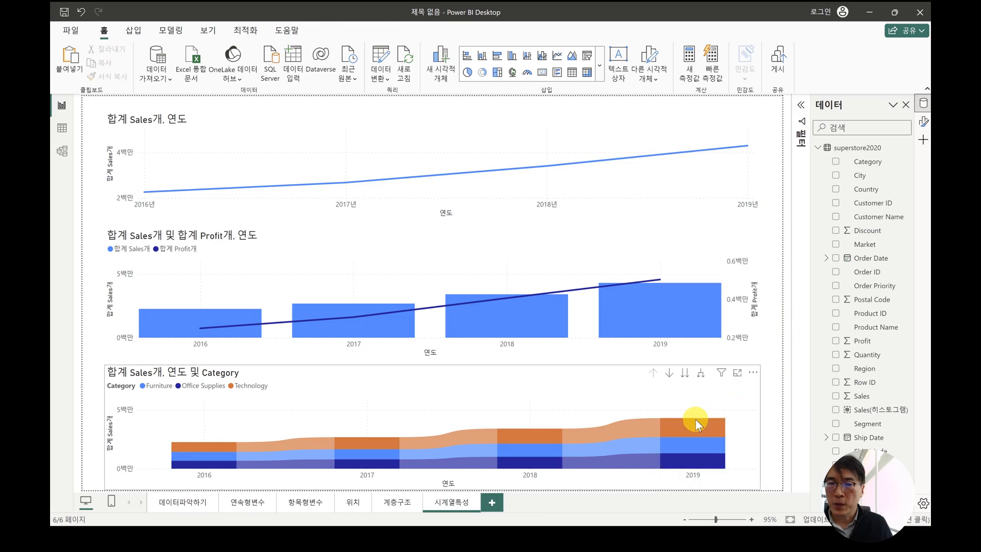
Step: Inspect the yearly category ribbons, and expand the ribbon chart's date hierarchy one level to show quarters within each year
{"action": "mouse_move", "coordinate": [691, 419]}
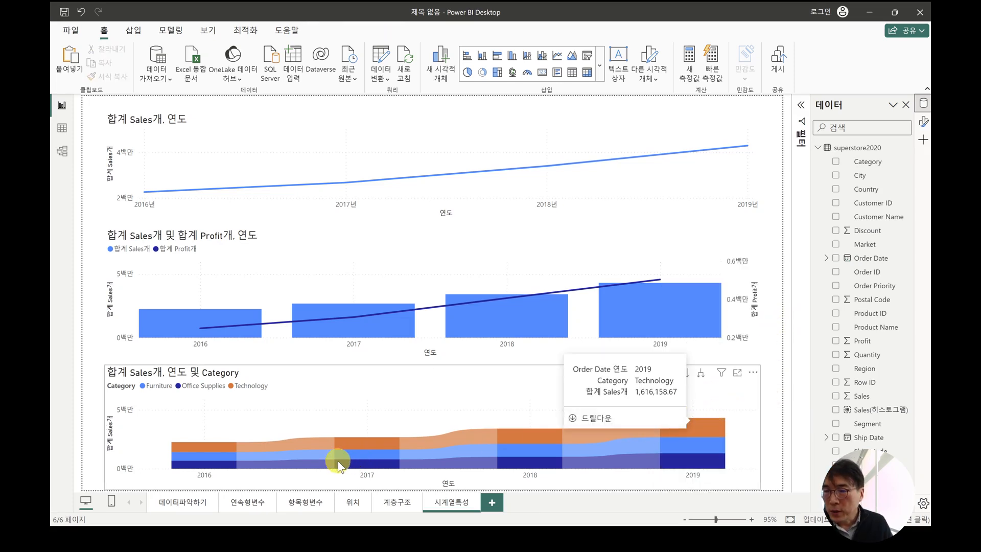
{"action": "mouse_move", "coordinate": [228, 469]}
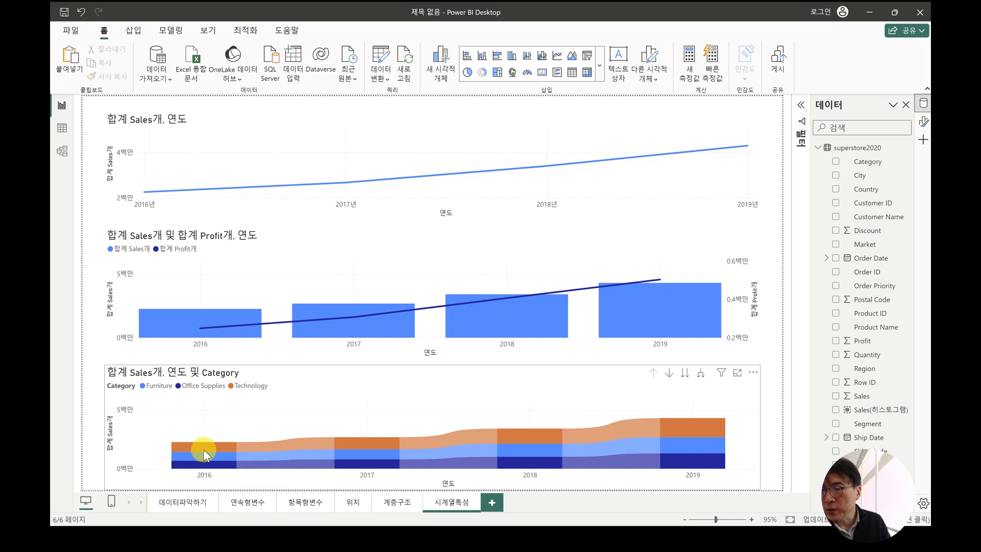
{"action": "mouse_move", "coordinate": [203, 449]}
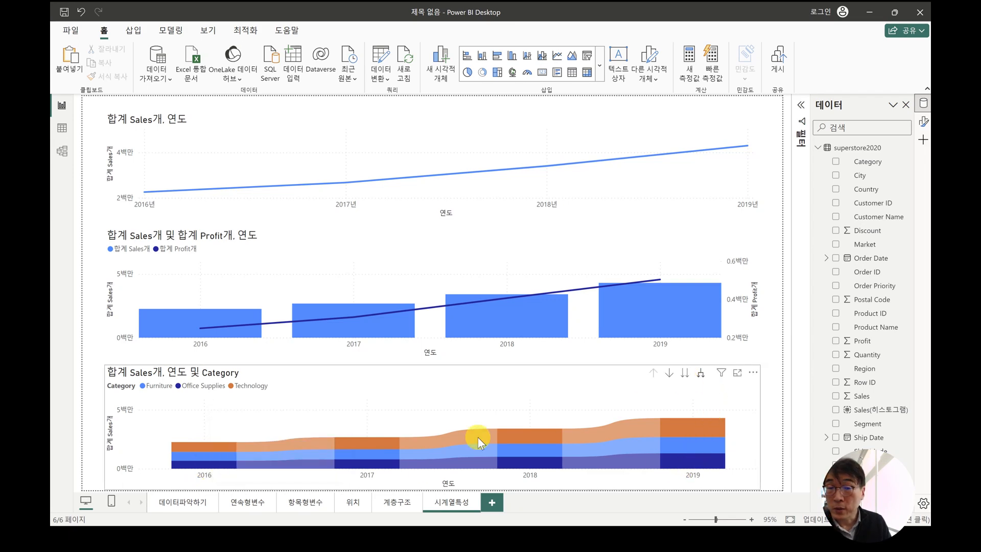
{"action": "left_click", "coordinate": [701, 375]}
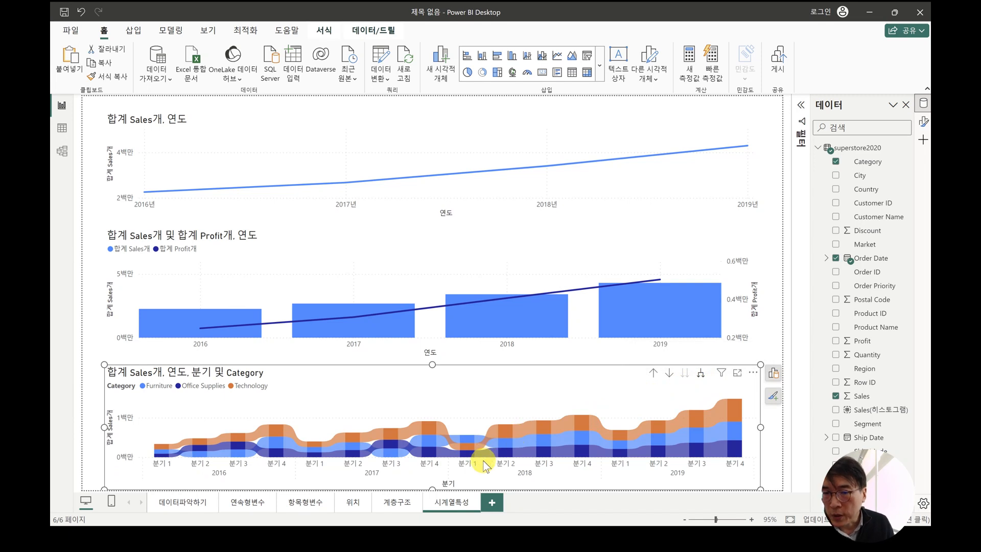
Step: Examine the Technology ribbon's sales and rank change between quarter 4 of 2017 and quarter 1 of 2018
{"action": "mouse_move", "coordinate": [468, 449]}
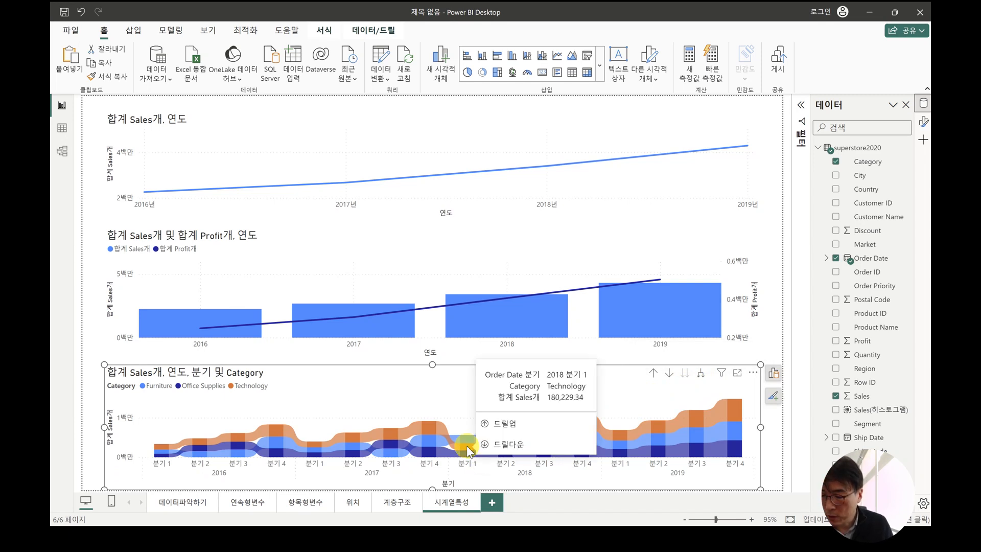
{"action": "key", "text": "ctrl+1"}
{"action": "left_click", "coordinate": [467, 446]}
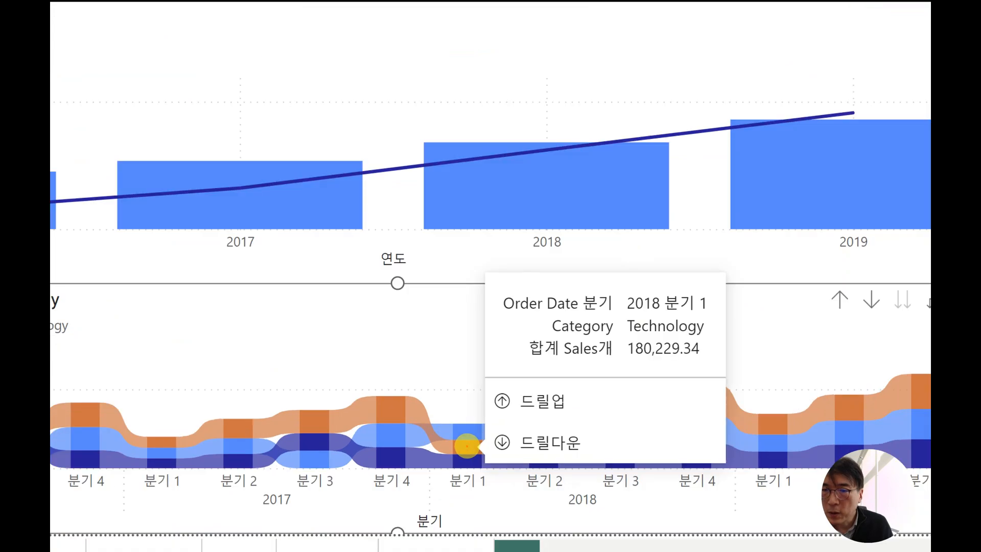
{"action": "mouse_move", "coordinate": [409, 454]}
{"action": "left_mouse_down"}
{"action": "mouse_move", "coordinate": [420, 465]}
{"action": "mouse_move", "coordinate": [462, 416]}
{"action": "mouse_move", "coordinate": [460, 459]}
{"action": "mouse_move", "coordinate": [415, 462]}
{"action": "left_mouse_up"}
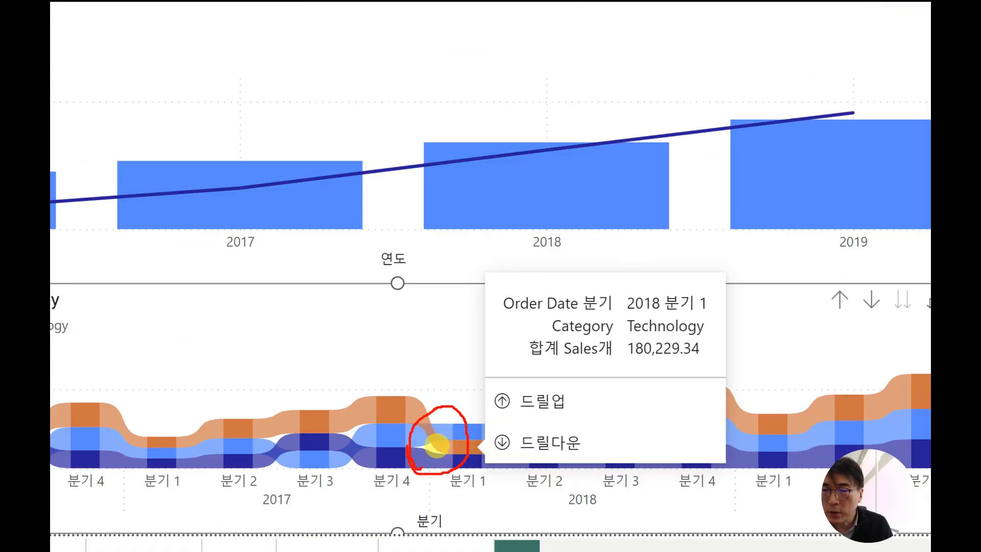
{"action": "key", "text": "Escape"}
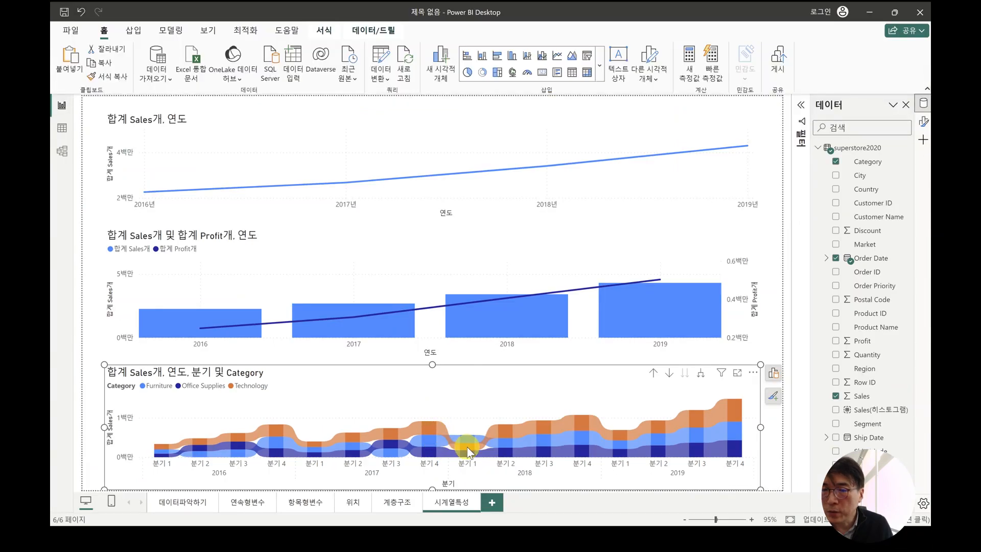
{"action": "mouse_move", "coordinate": [466, 449]}
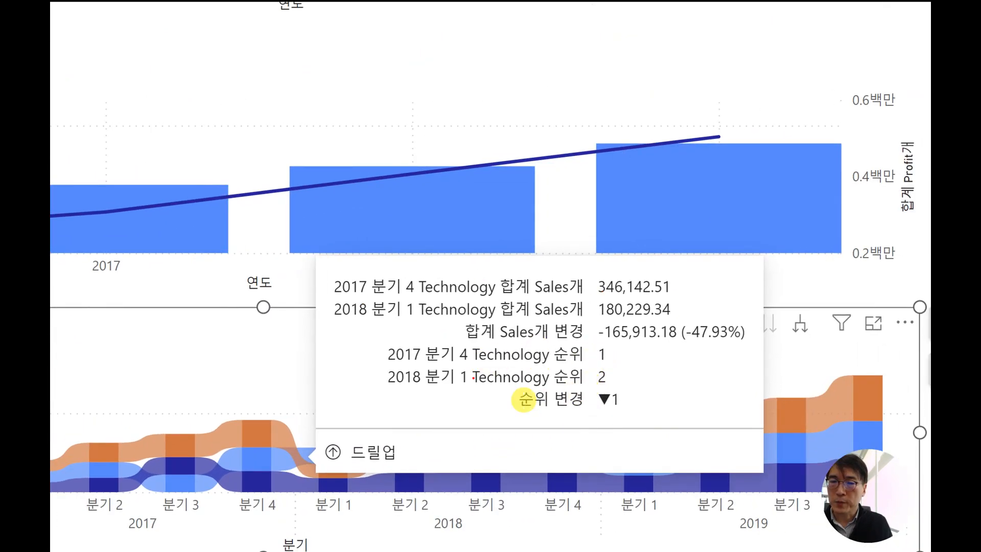
{"action": "left_click_drag", "start_coordinate": [597, 384], "coordinate": [622, 413]}
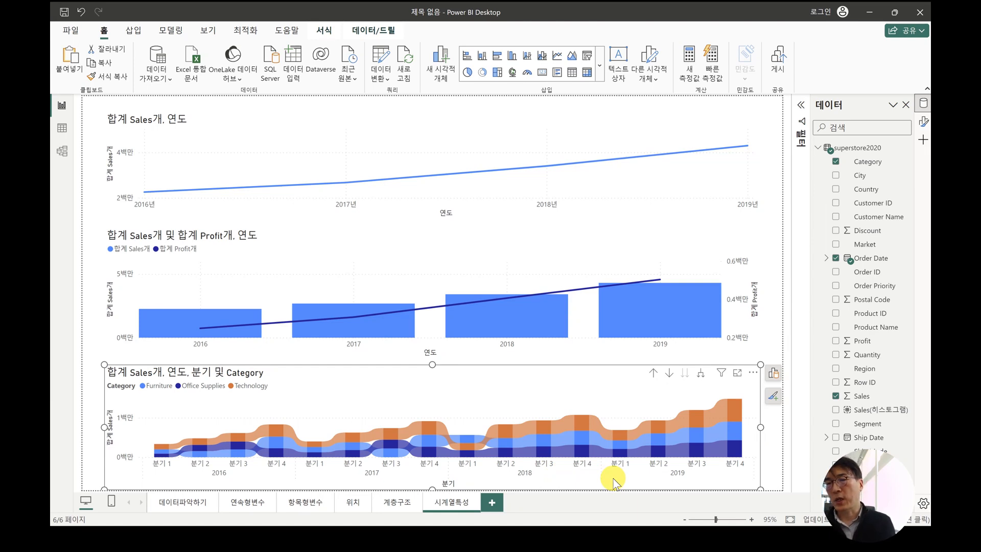
{"action": "left_click", "coordinate": [769, 337]}
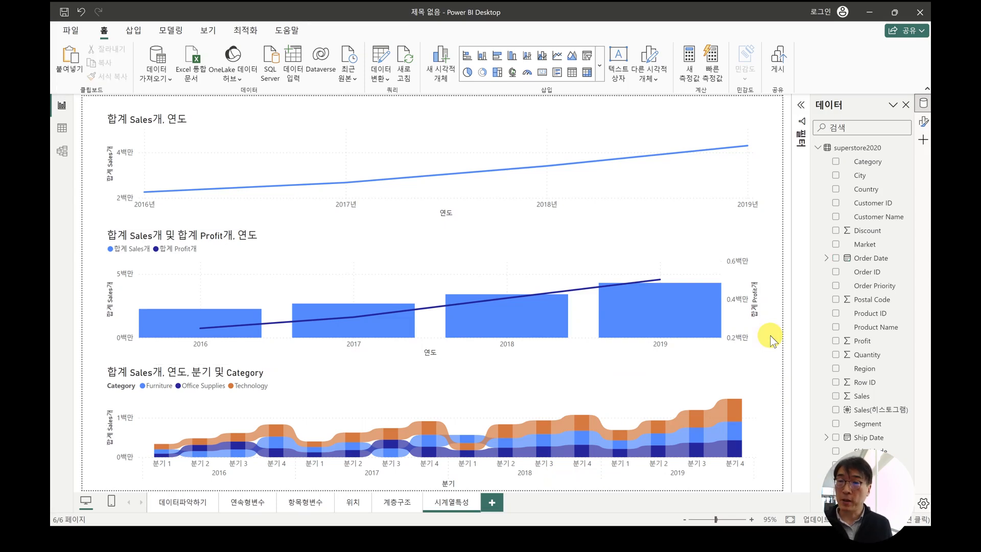